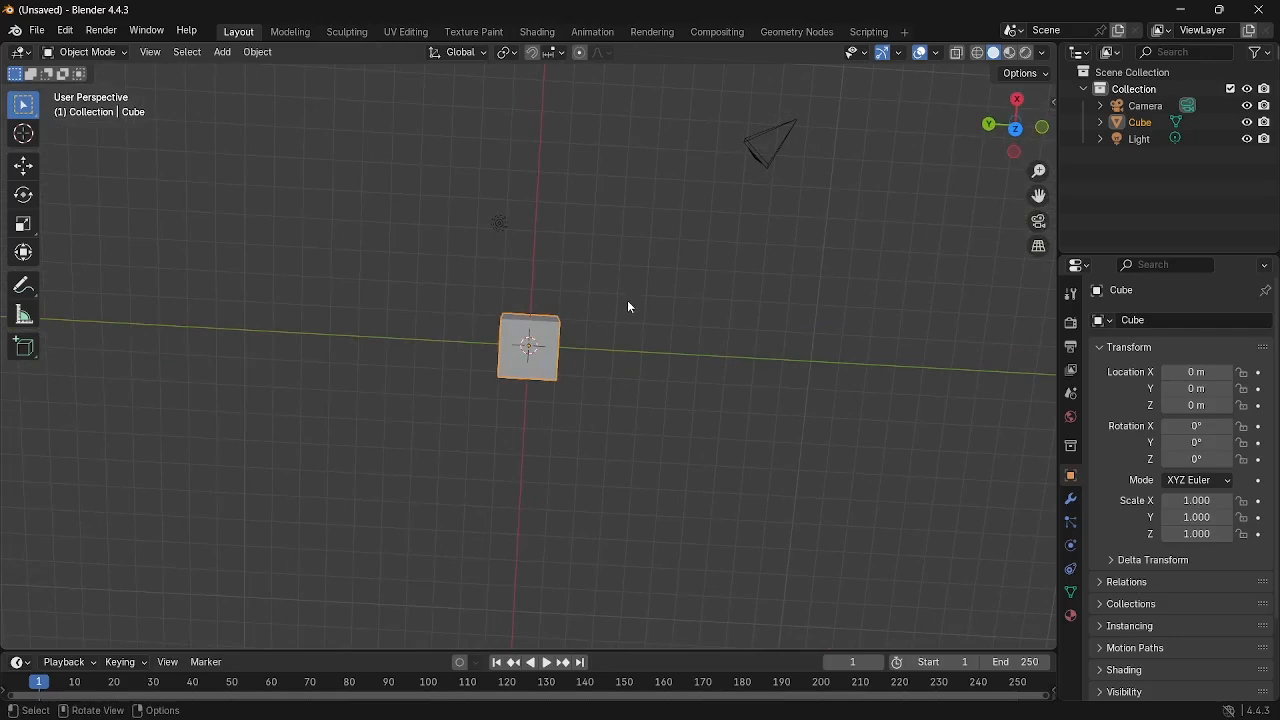
# Orbit around the default cube to examine it from above, from the sides and near ground level.
pyautogui.moveTo(628, 306); pyautogui.dragTo(709, 152, button='middle')
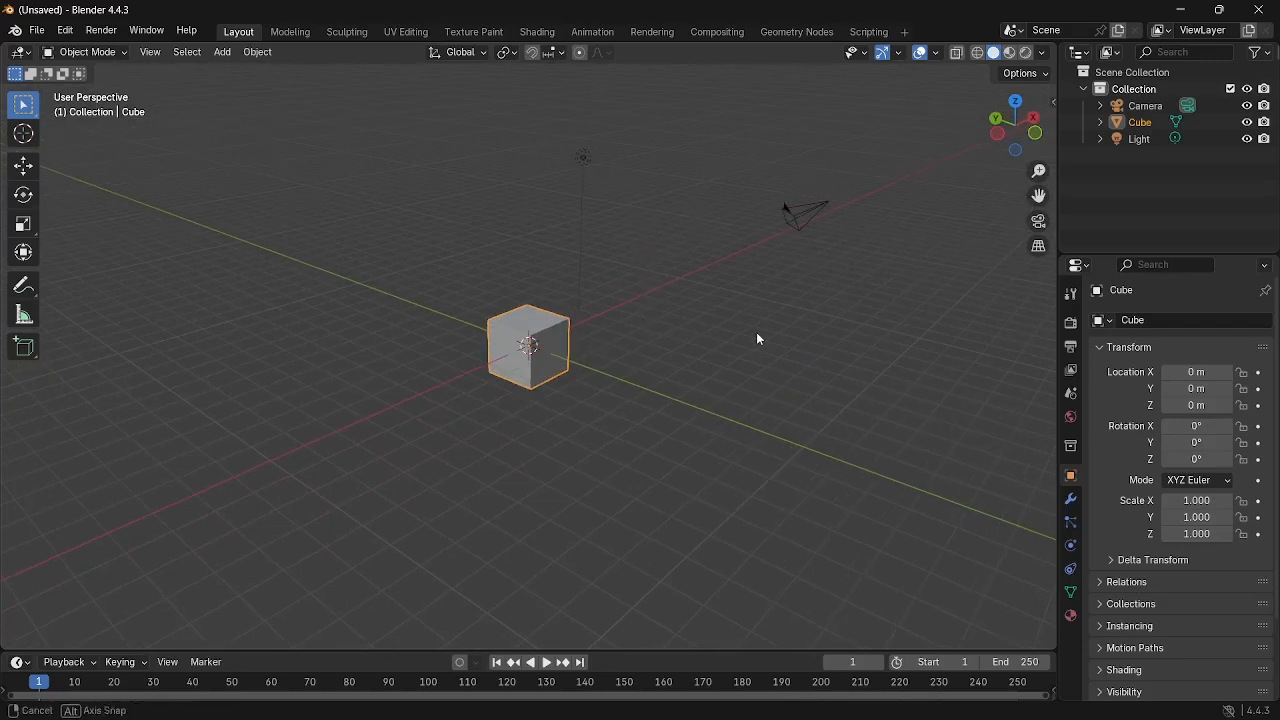
pyautogui.moveTo(757, 337); pyautogui.dragTo(268, 370, button='middle')
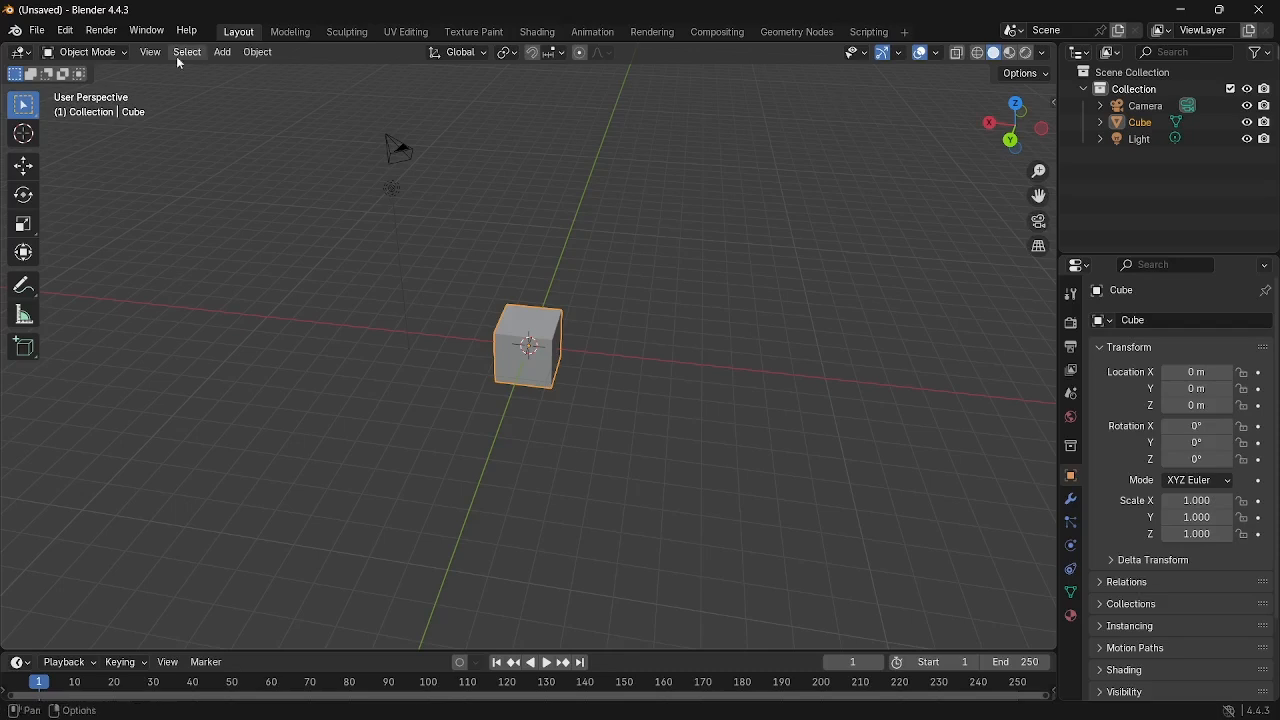
pyautogui.moveTo(703, 392); pyautogui.dragTo(700, 333, button='middle')
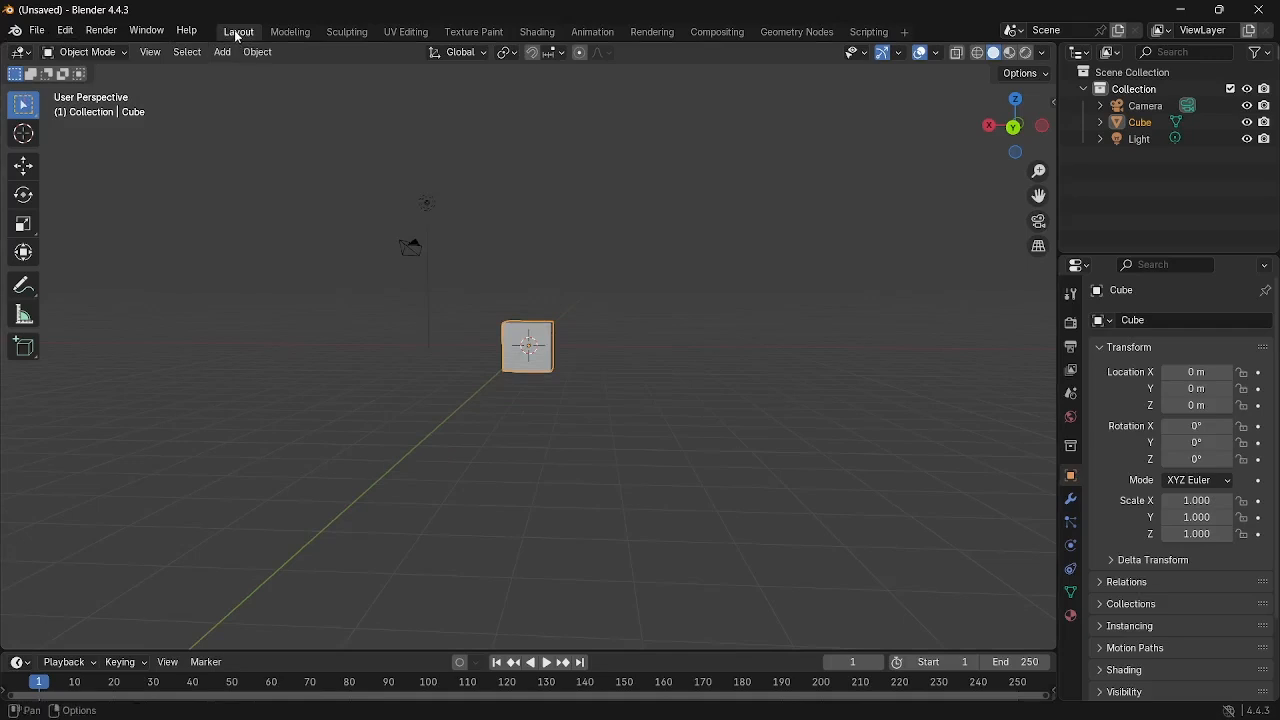
pyautogui.moveTo(654, 323); pyautogui.dragTo(430, 340, button='middle')
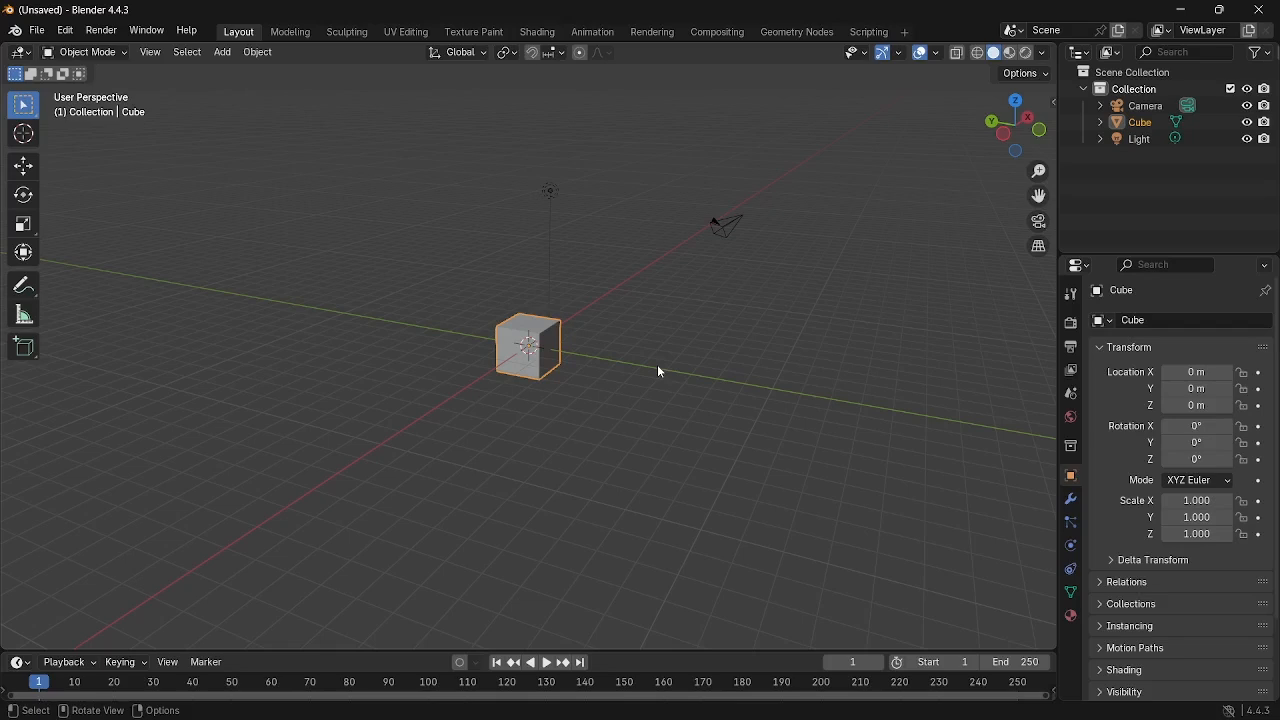
pyautogui.scroll(3, 657, 367)
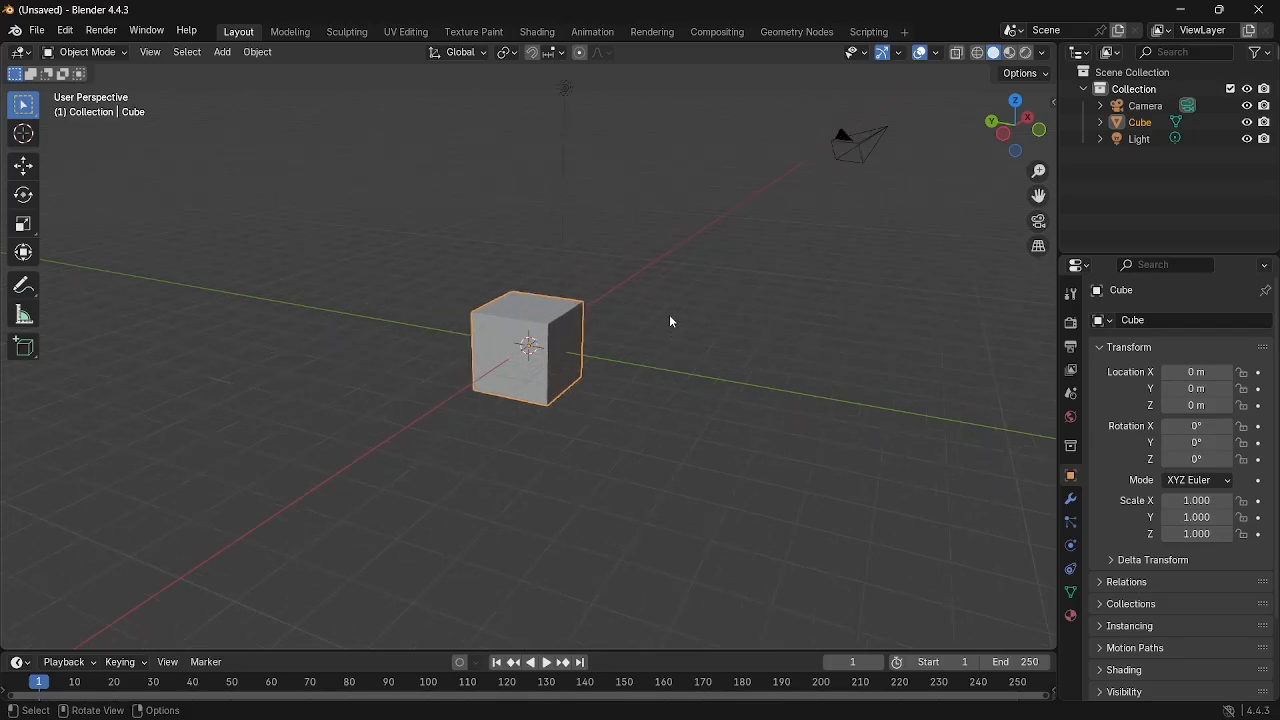
pyautogui.scroll(-2, 670, 321)
pyautogui.scroll(-1, 760, 285)
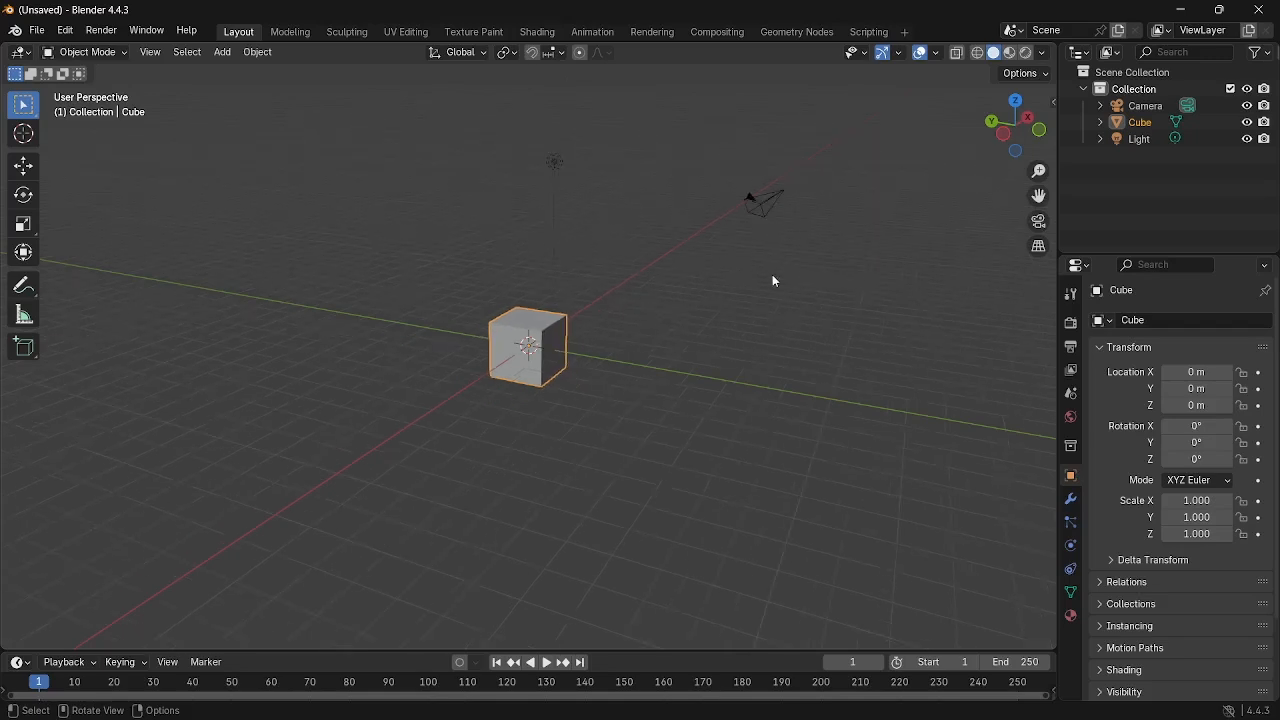
pyautogui.moveTo(772, 281); pyautogui.dragTo(642, 377, button='middle')
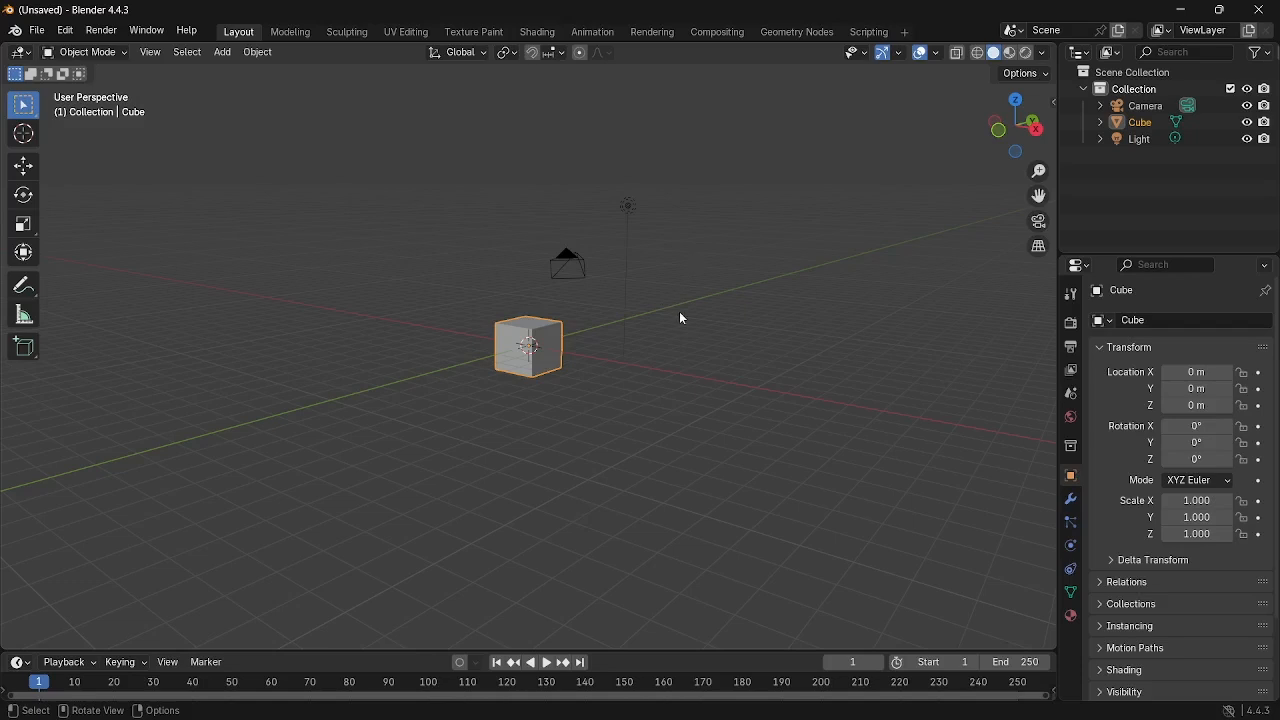
# Zoom in and out on the default cube repeatedly to examine it at close range and from a distance.
pyautogui.scroll(3, 680, 318)
pyautogui.scroll(-3, 680, 318)
pyautogui.scroll(5, 680, 318)
pyautogui.scroll(-5, 680, 318)
pyautogui.scroll(5, 680, 318)
pyautogui.scroll(-4, 680, 318)
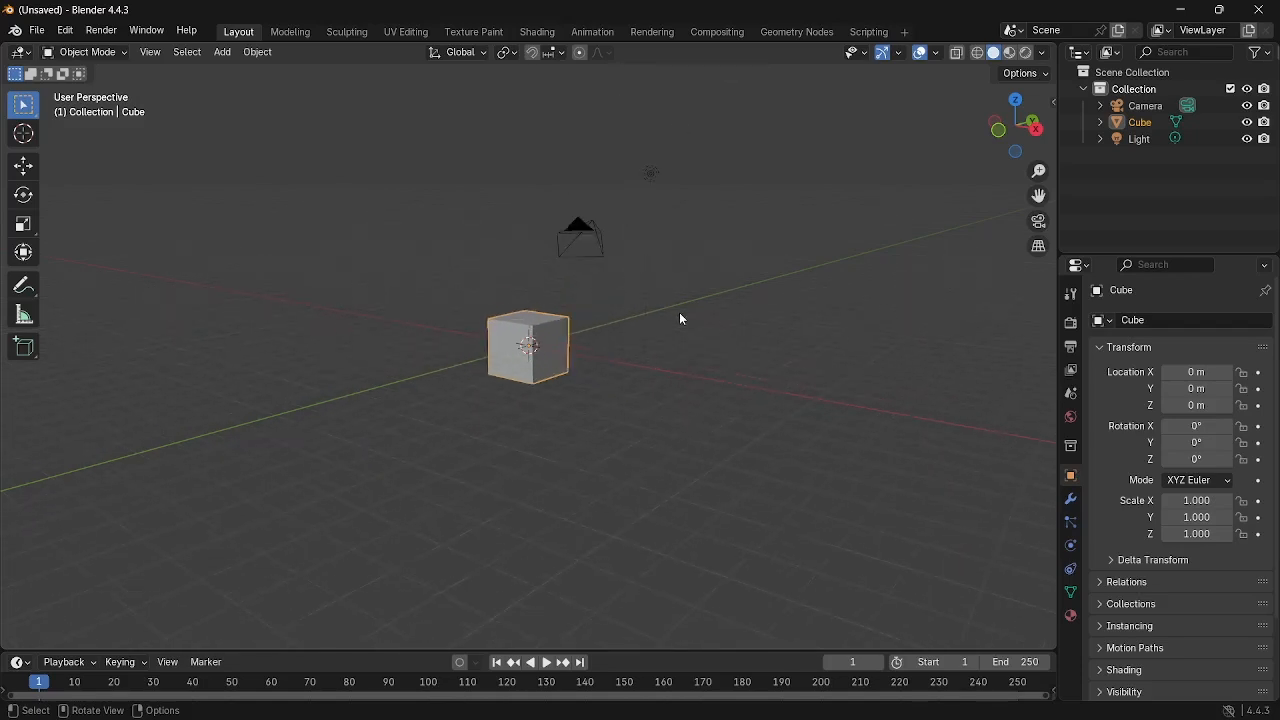
pyautogui.scroll(-3, 680, 318)
pyautogui.scroll(4, 680, 318)
pyautogui.scroll(1, 680, 318)
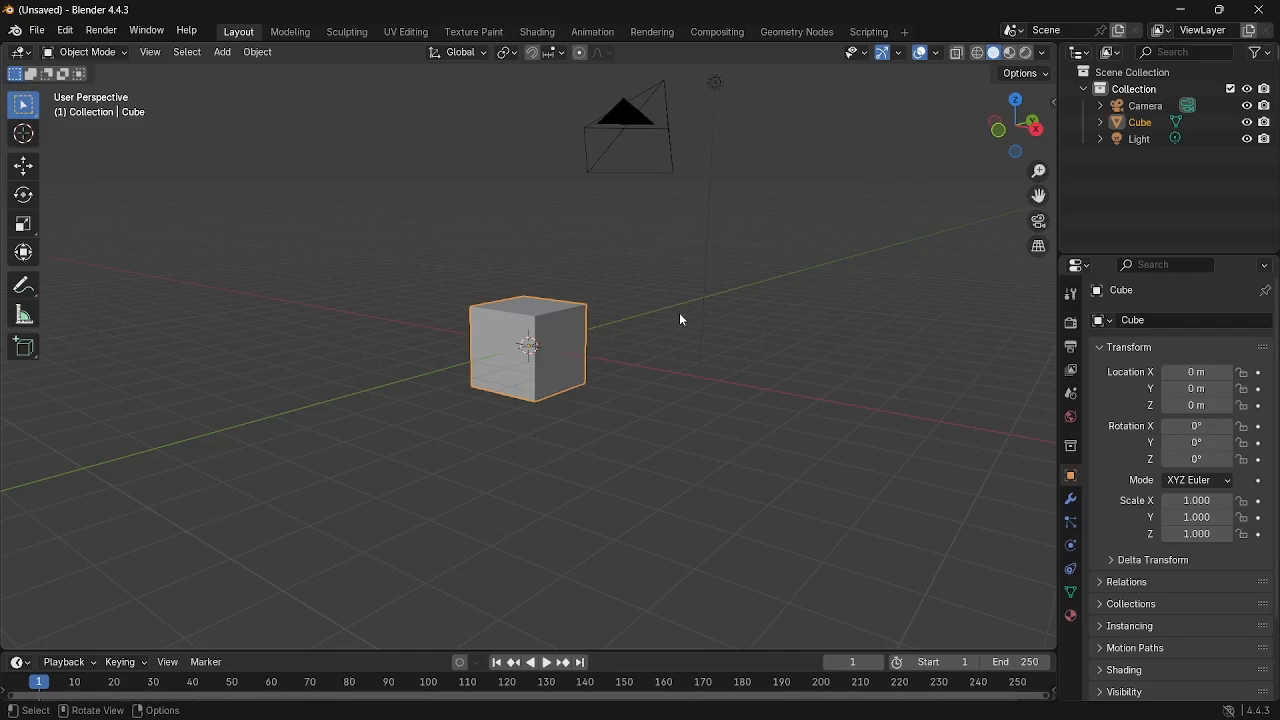
pyautogui.scroll(5, 680, 319)
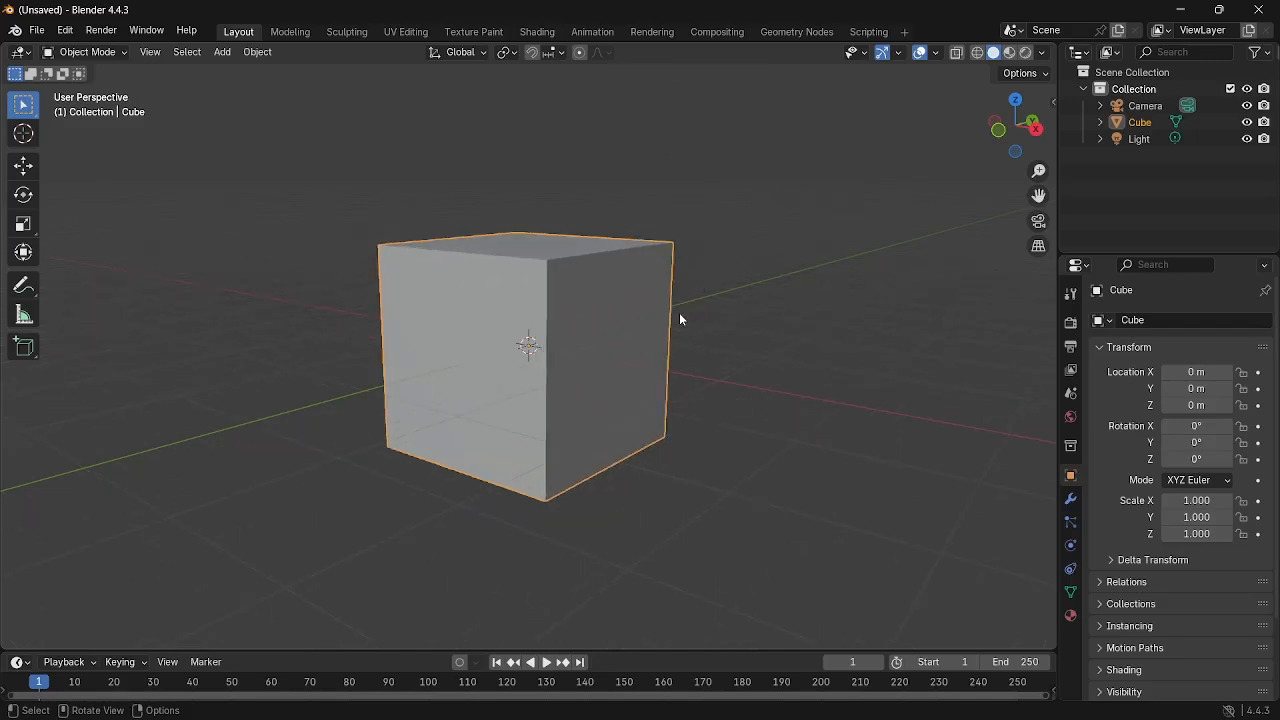
pyautogui.scroll(-5, 680, 319)
pyautogui.scroll(5, 680, 319)
pyautogui.scroll(-4, 680, 319)
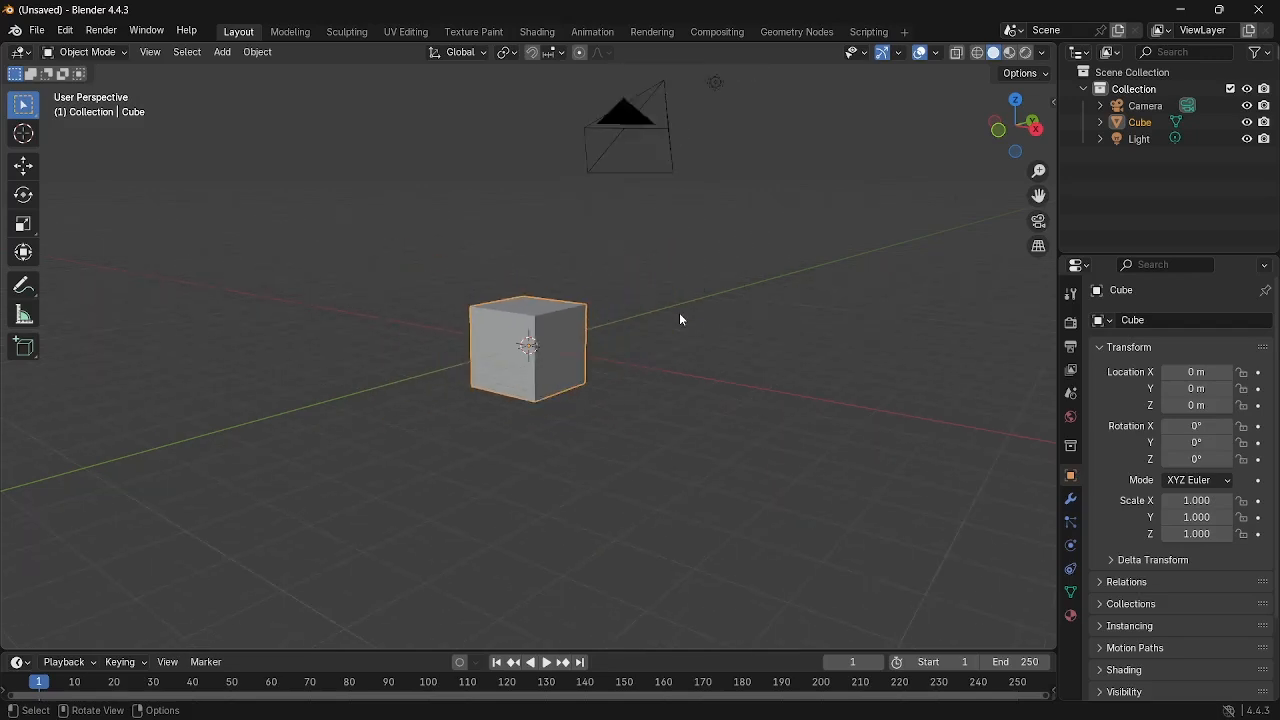
pyautogui.scroll(1, 680, 318)
pyautogui.scroll(-5, 680, 318)
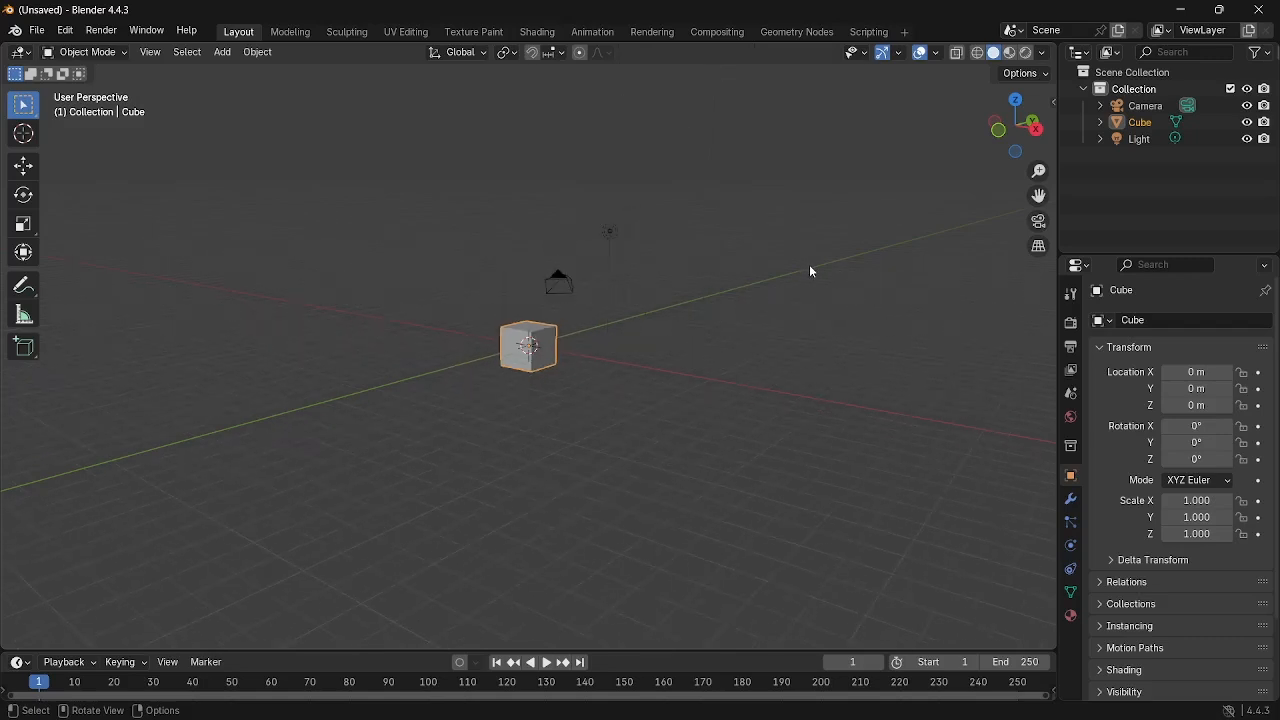
# Examine the cube from other sides and pan across the empty grid away from it and back.
pyautogui.moveTo(809, 277); pyautogui.dragTo(431, 287, button='middle')
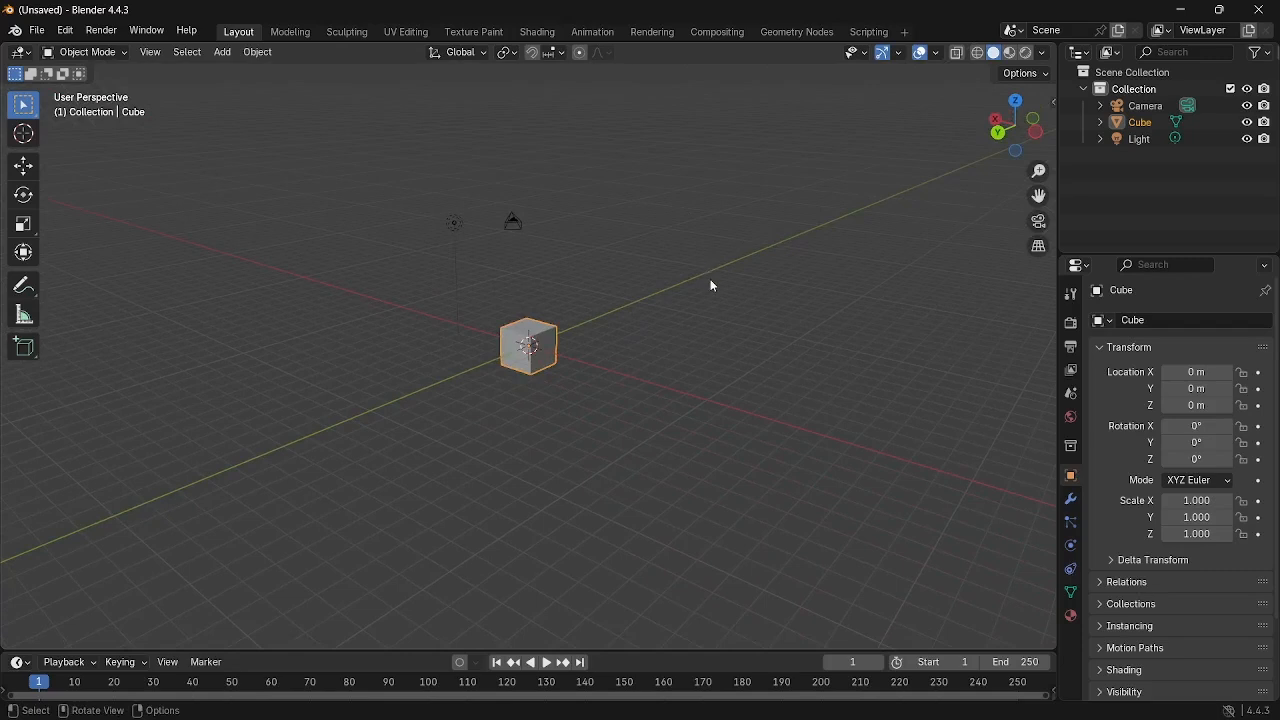
pyautogui.scroll(4, 715, 286)
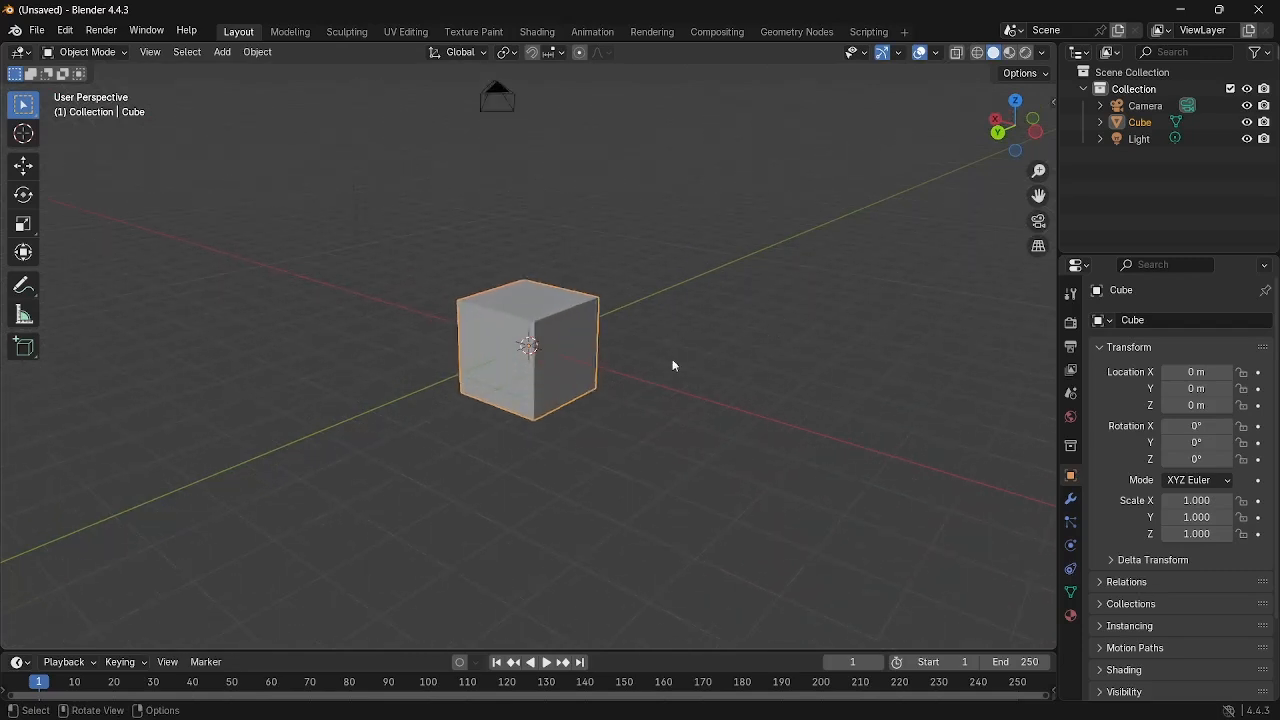
pyautogui.moveTo(946, 303); pyautogui.dragTo(586, 341, button='middle')
pyautogui.scroll(-3, 800, 306)
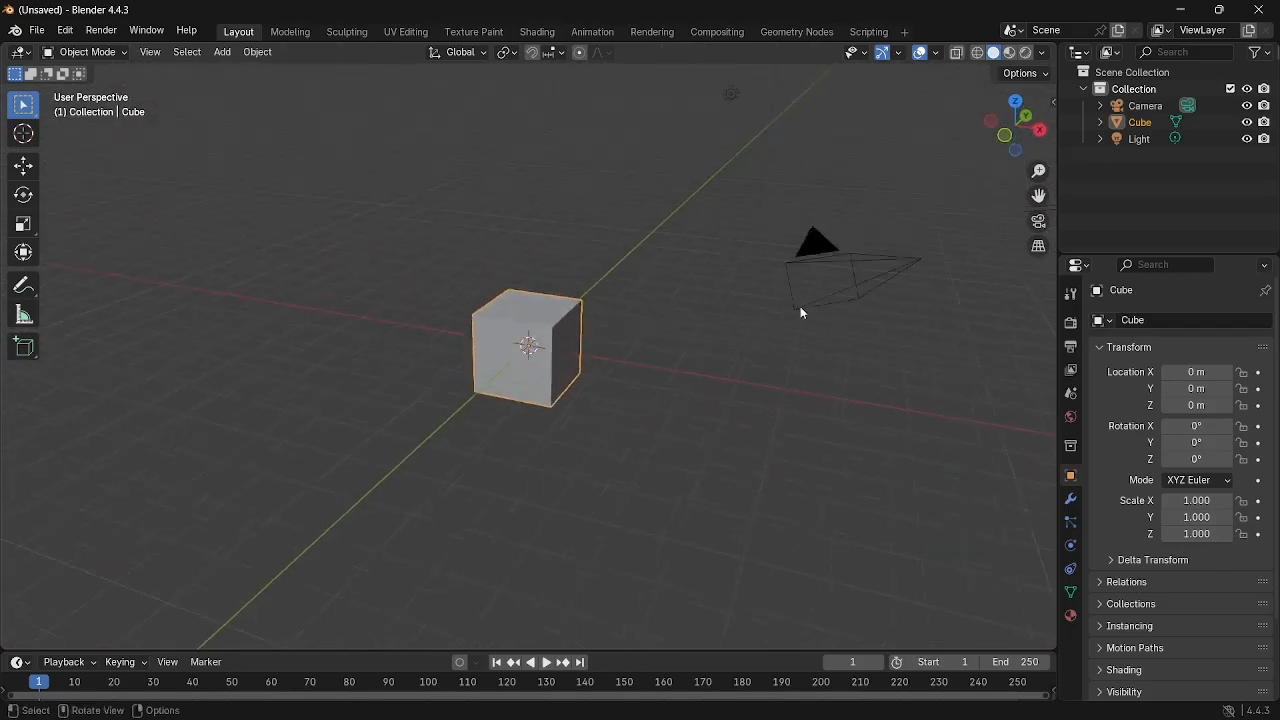
pyautogui.scroll(-1, 765, 300)
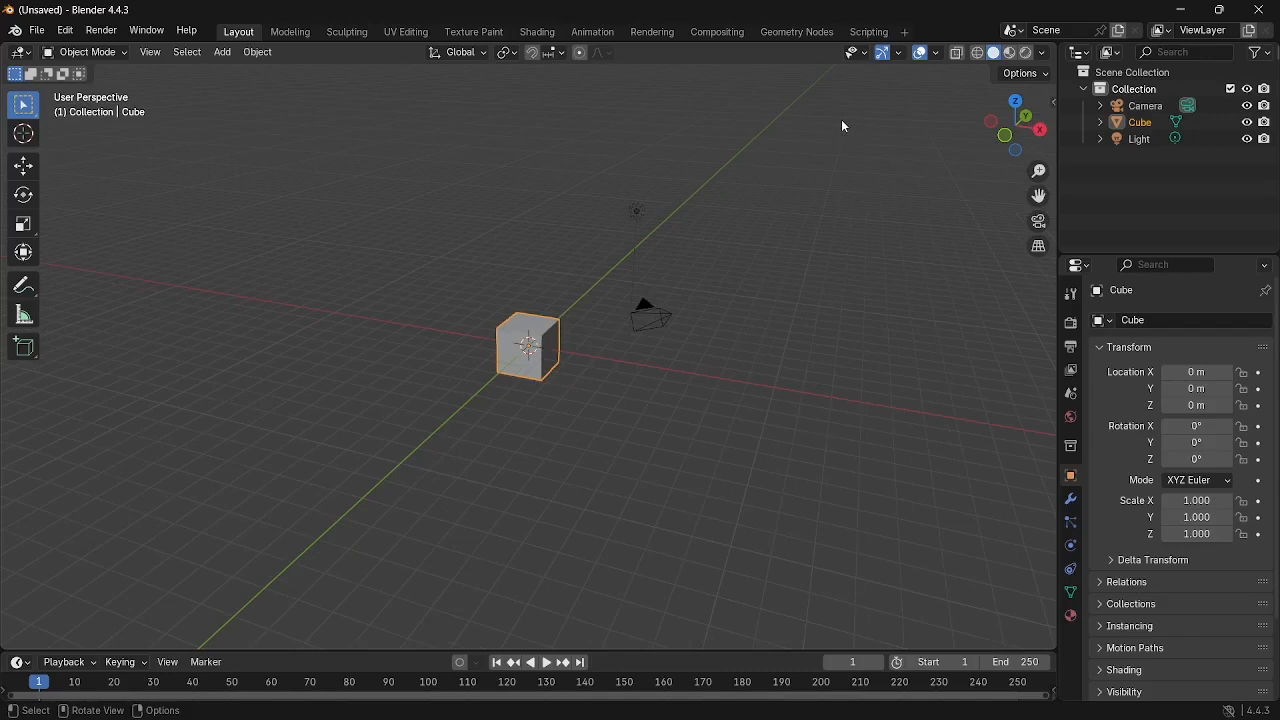
pyautogui.press('shift')
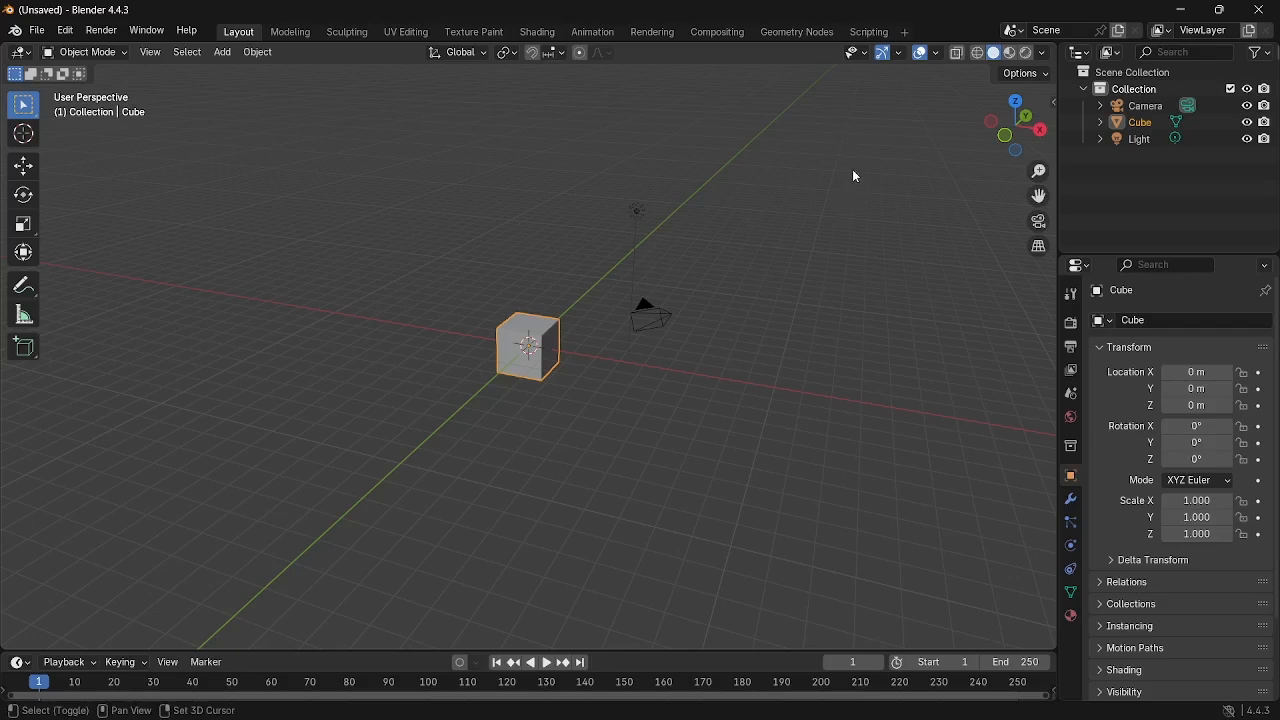
pyautogui.keyDown('shift'); pyautogui.moveTo(879, 122); pyautogui.dragTo(56, 622, button='middle'); pyautogui.keyUp('shift')
pyautogui.keyDown('shift'); pyautogui.moveTo(919, 160); pyautogui.dragTo(376, 394, button='middle'); pyautogui.keyUp('shift')
pyautogui.moveTo(839, 176)
pyautogui.keyDown('shift'); pyautogui.mouseDown(button='middle')
pyautogui.moveTo(547, 312)
pyautogui.moveTo(526, 274)
pyautogui.moveTo(450, 335)
pyautogui.mouseUp(button='middle'); pyautogui.keyUp('shift')
pyautogui.moveTo(890, 150)
pyautogui.keyDown('shift'); pyautogui.mouseDown(button='middle')
pyautogui.moveTo(430, 378)
pyautogui.moveTo(571, 286)
pyautogui.mouseUp(button='middle'); pyautogui.keyUp('shift')
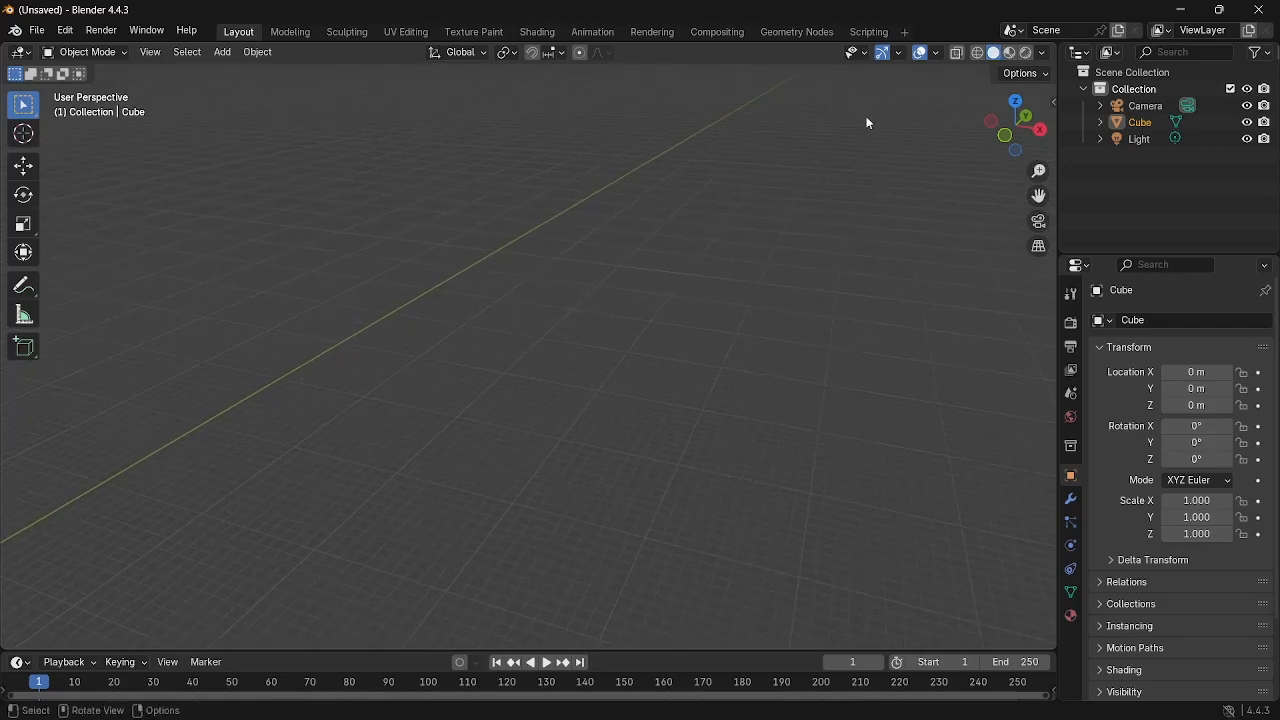
pyautogui.moveTo(867, 152); pyautogui.dragTo(641, 175, button='middle')
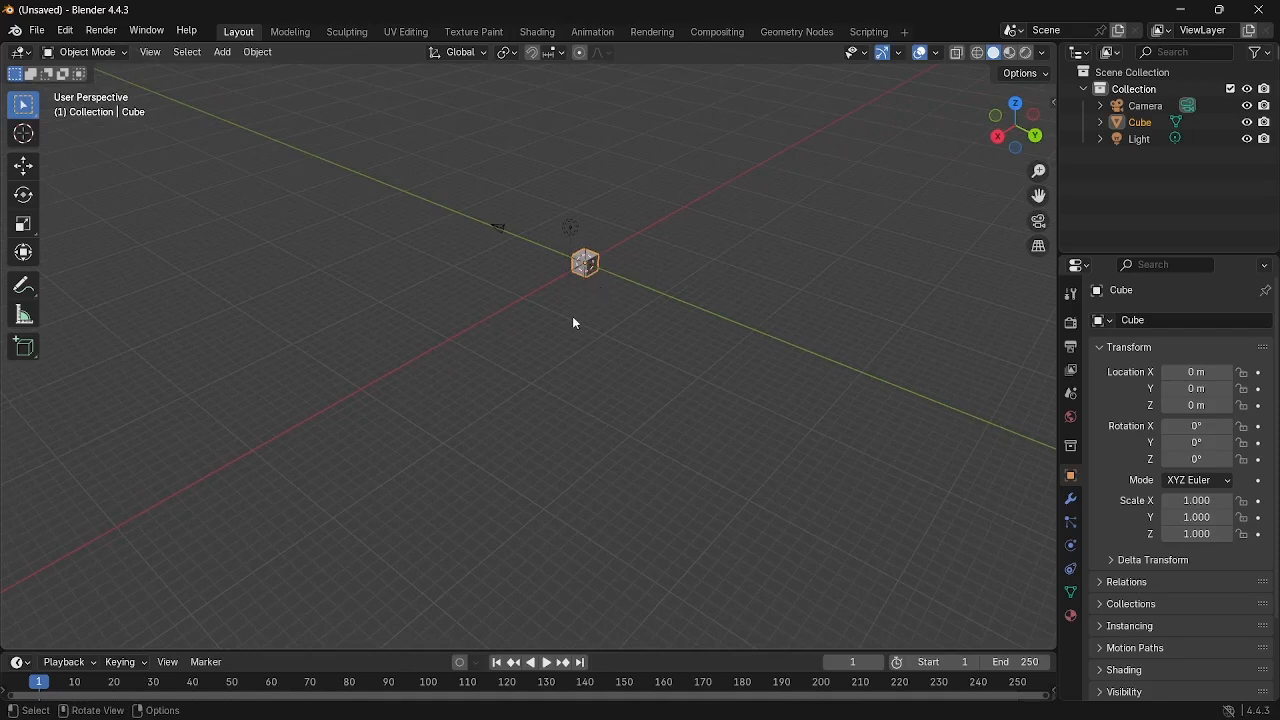
pyautogui.keyDown('shift'); pyautogui.moveTo(583, 366); pyautogui.dragTo(589, 402, button='middle'); pyautogui.keyUp('shift')
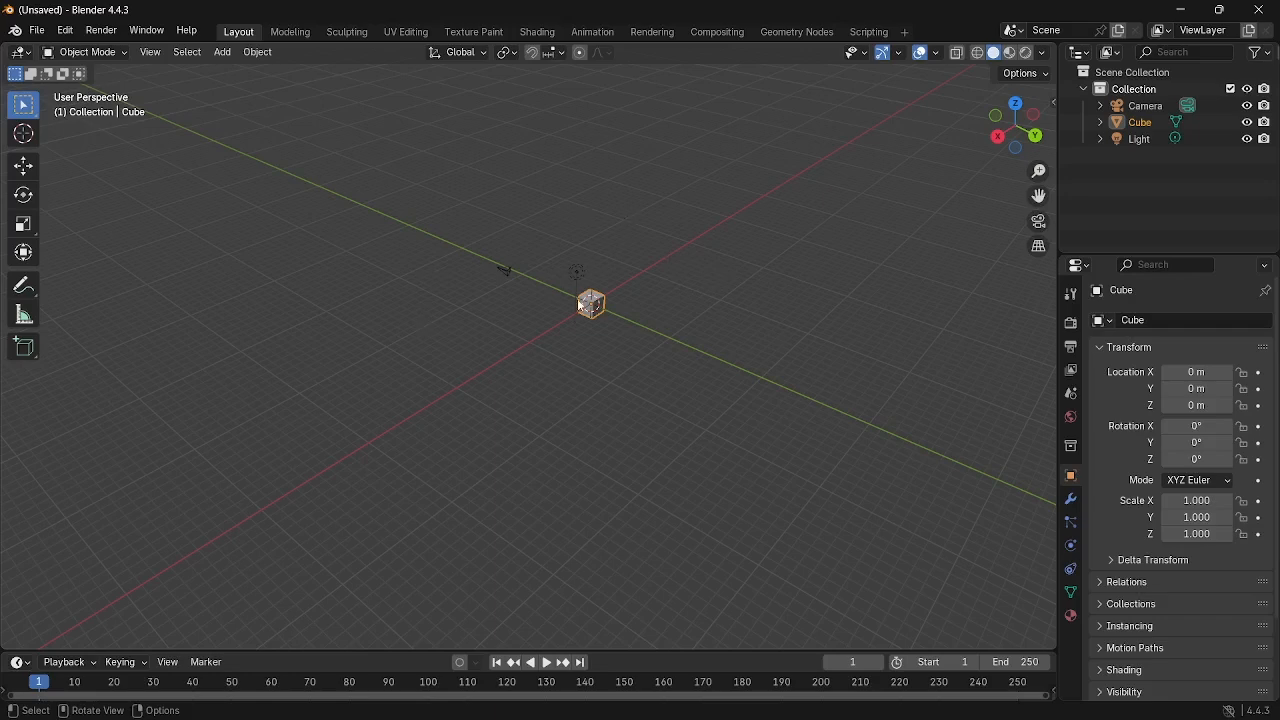
# Frame the selected cube in the viewport and back out until the surrounding scene shows.
pyautogui.press('KP_Decimal')
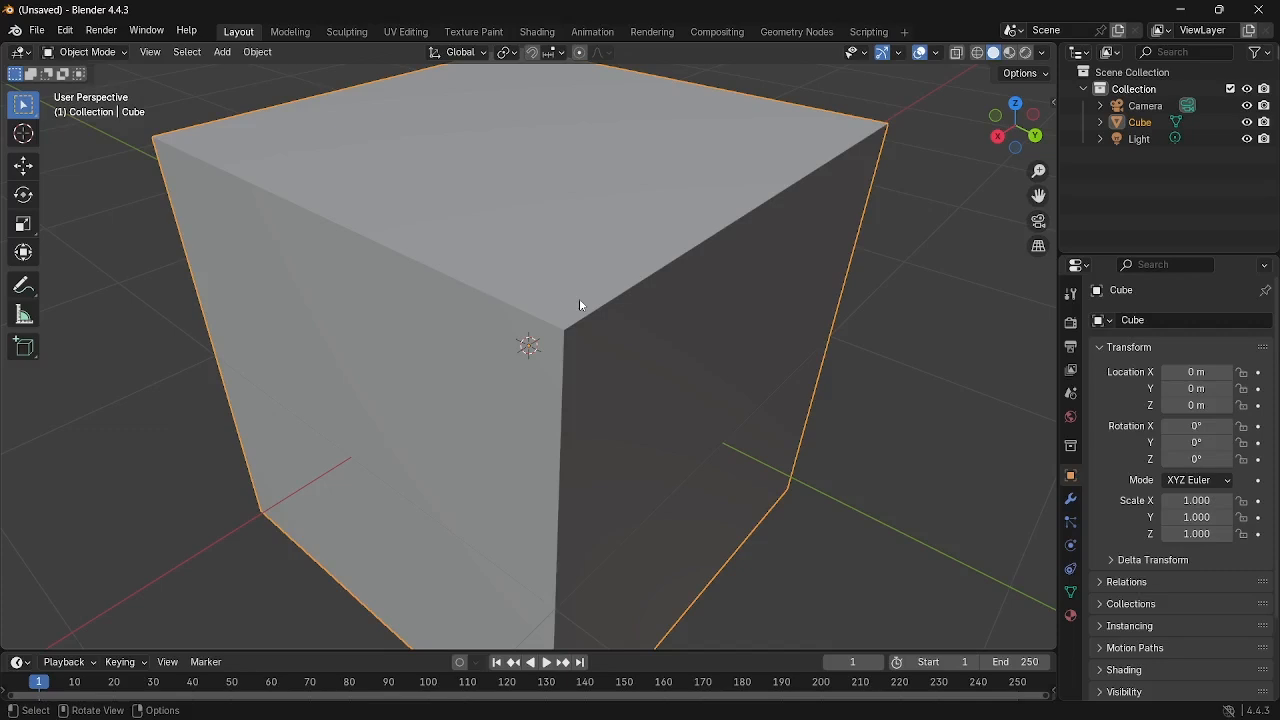
pyautogui.scroll(-8, 579, 298)
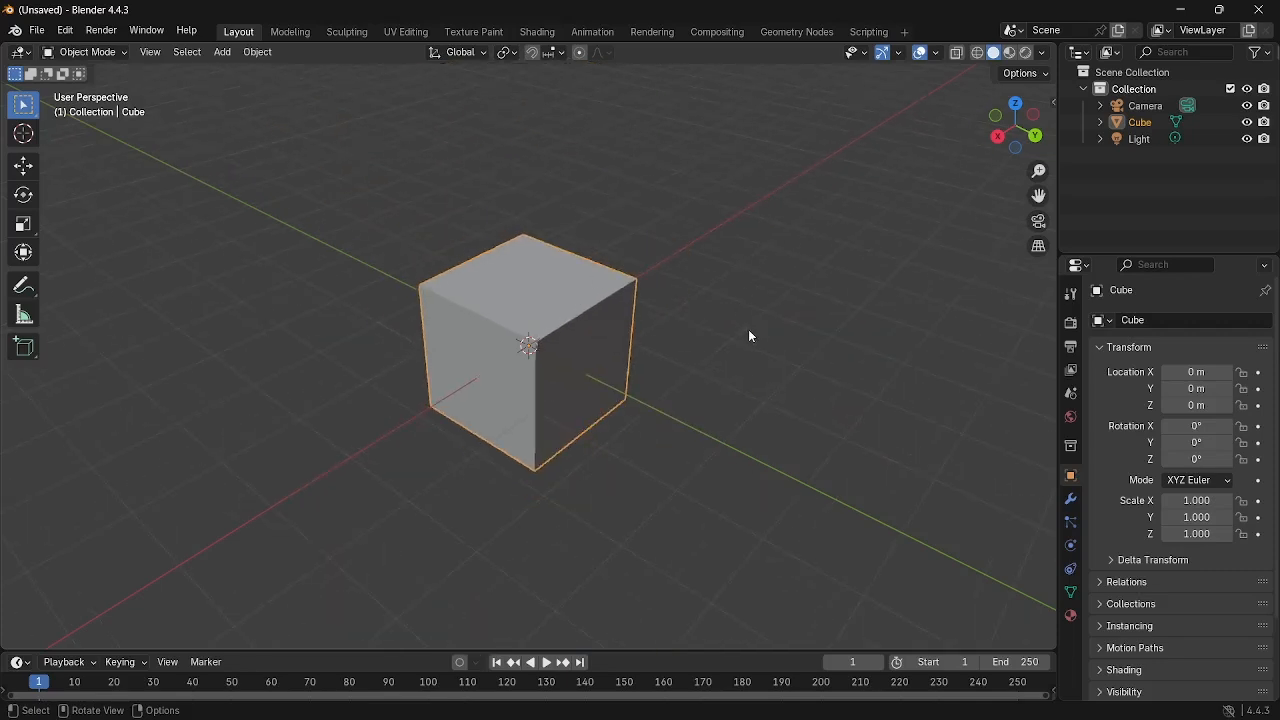
pyautogui.scroll(-5, 749, 335)
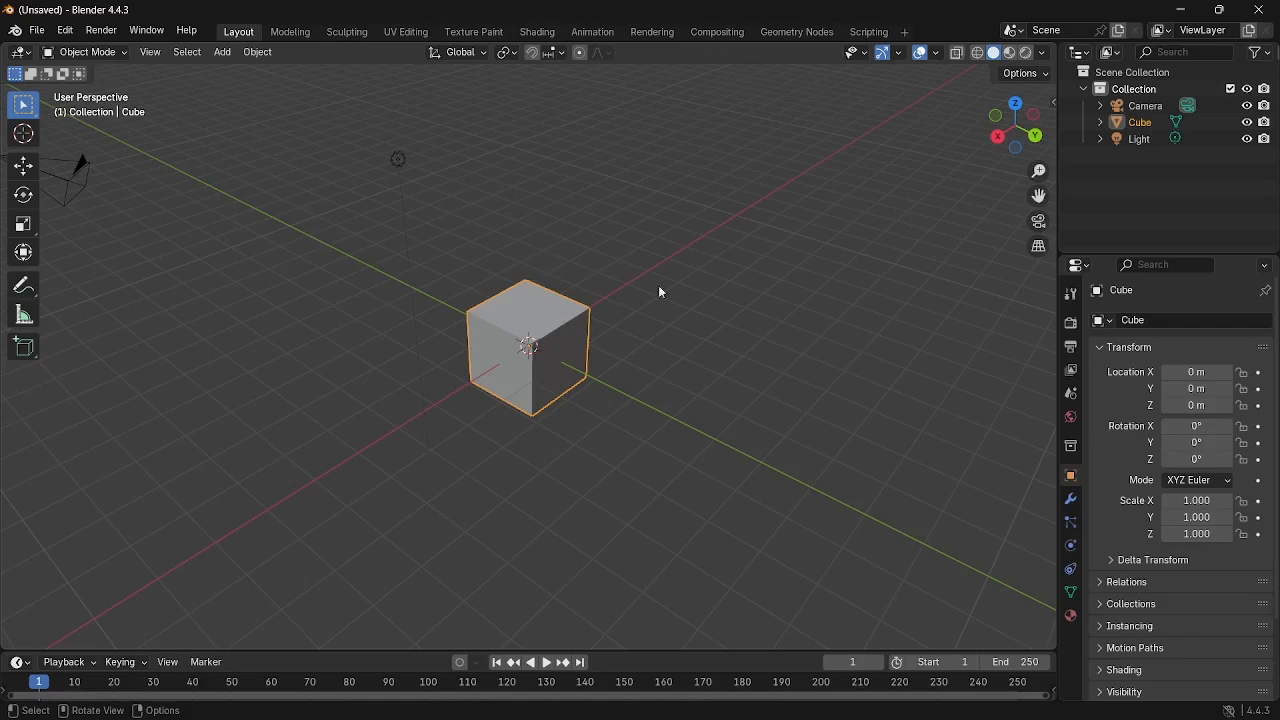
pyautogui.scroll(-2, 670, 280)
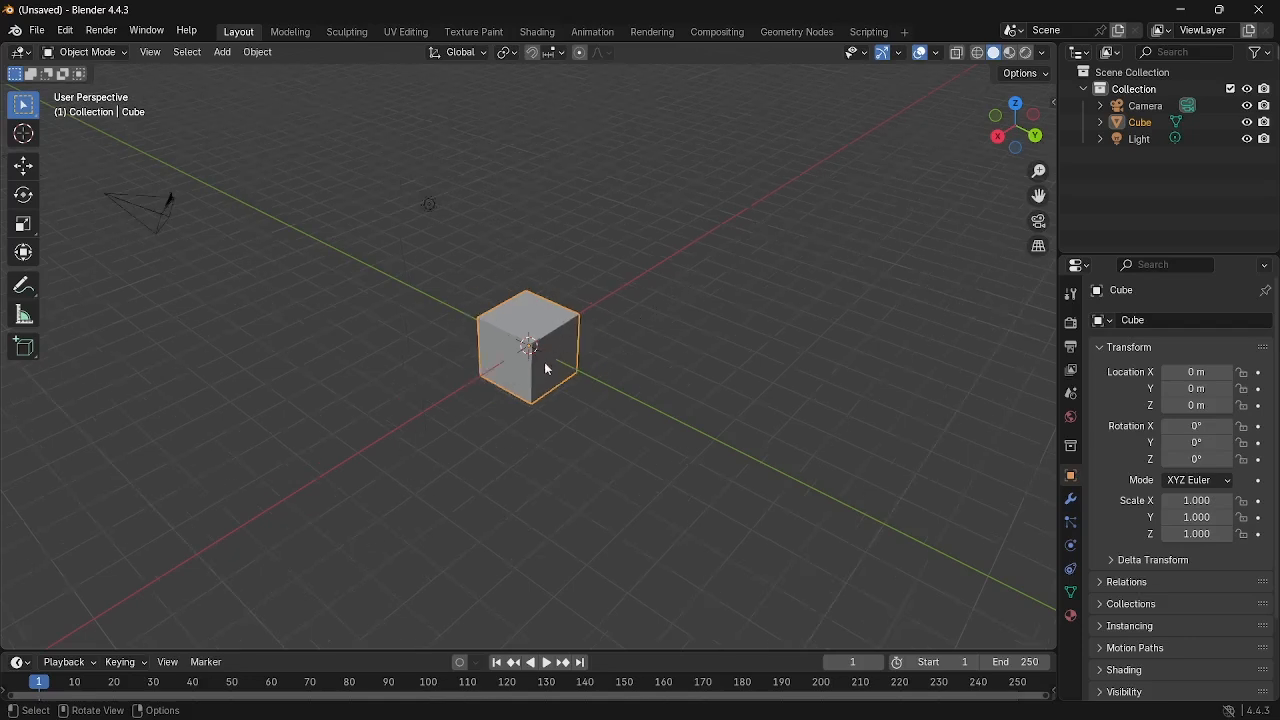
pyautogui.scroll(-2, 507, 323)
# Delete the default cube from the scene.
pyautogui.scroll(6, 530, 312)
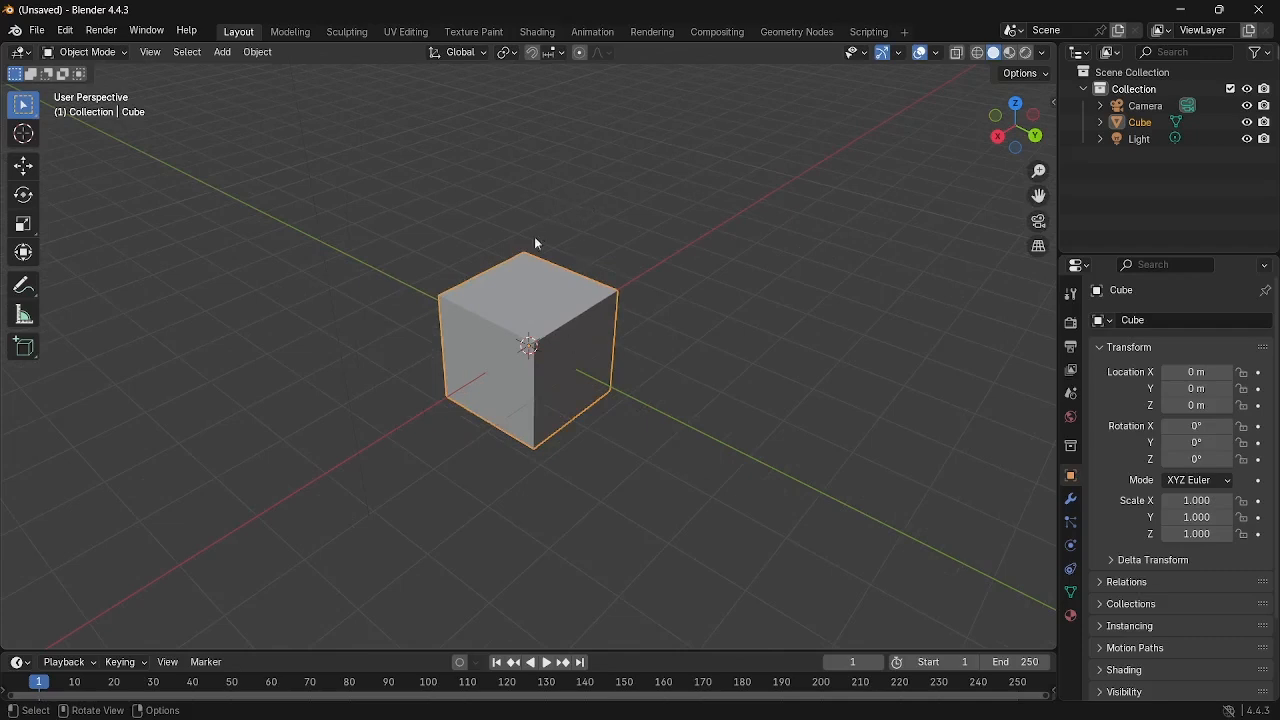
pyautogui.rightClick(508, 300)
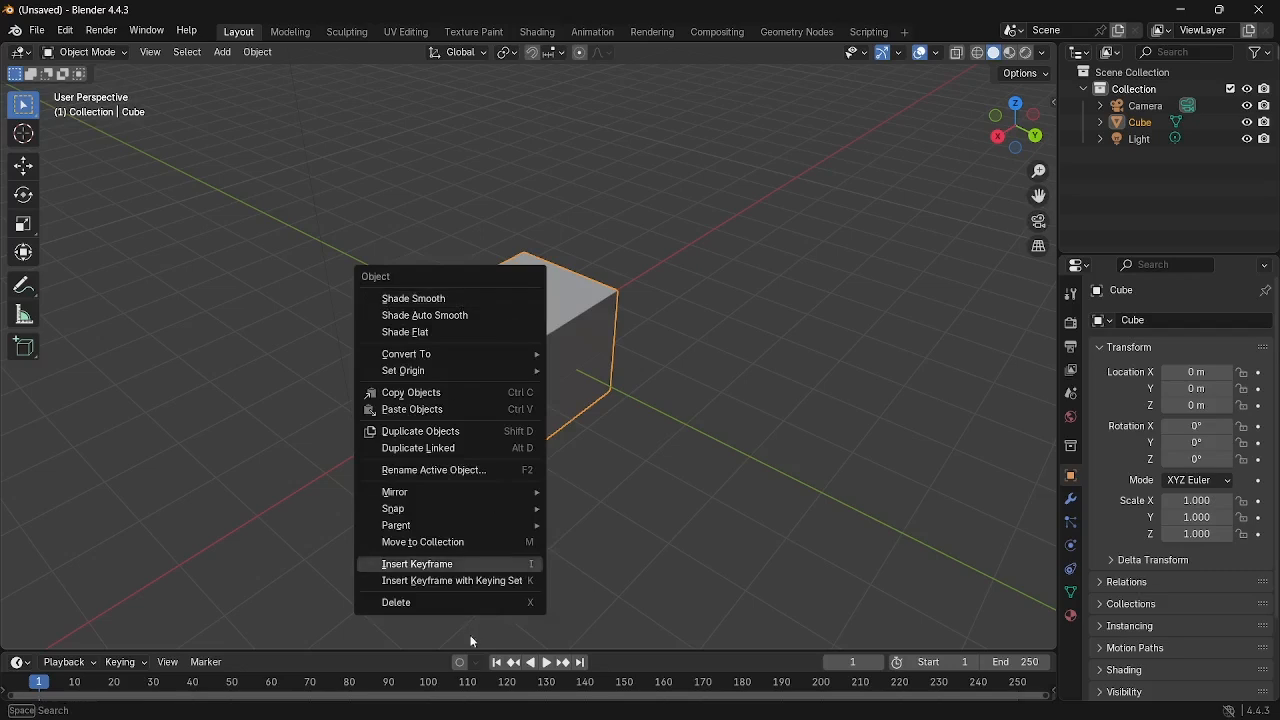
pyautogui.click(470, 604)
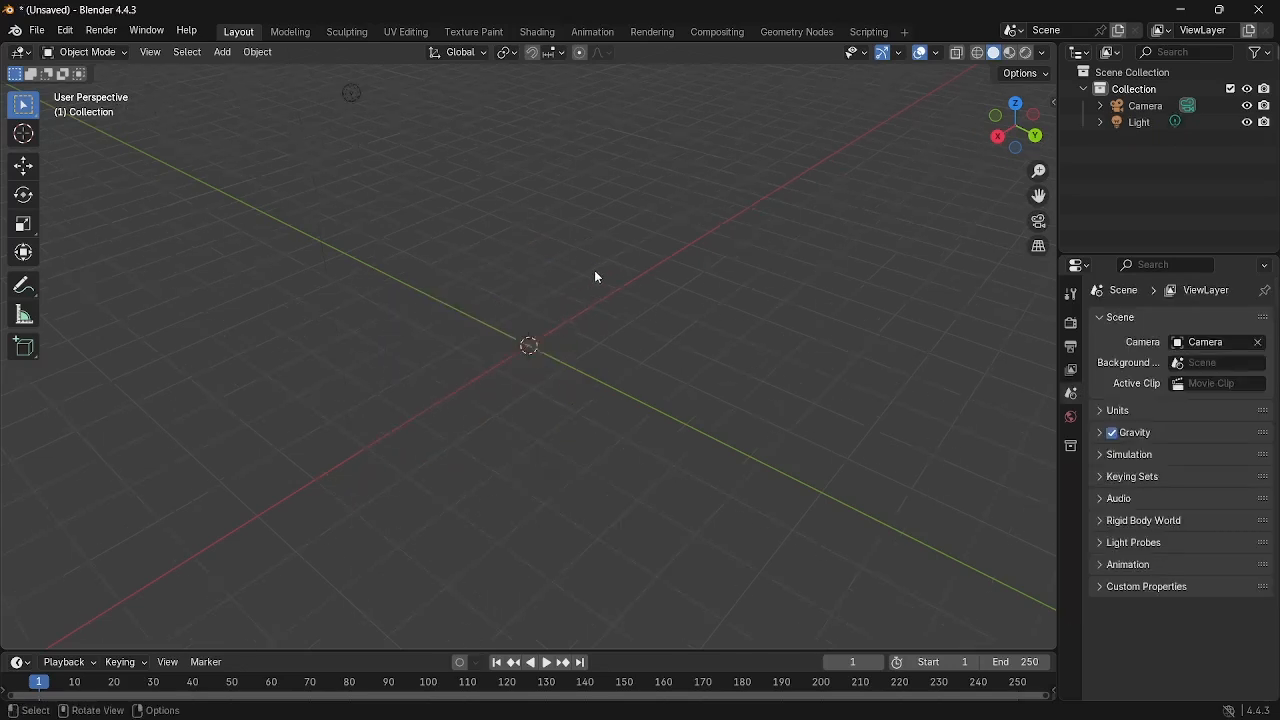
# Select the light and then the camera in the 3D viewport.
pyautogui.moveTo(617, 271); pyautogui.dragTo(503, 257, button='middle')
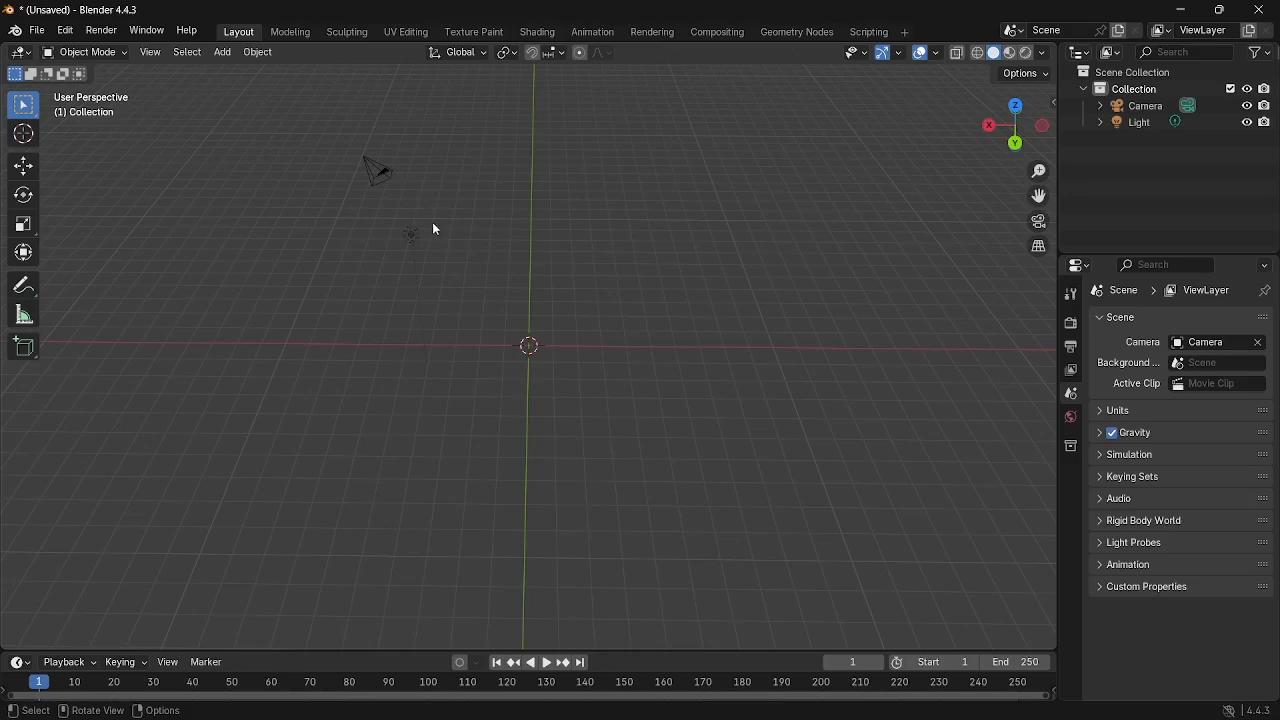
pyautogui.moveTo(434, 229); pyautogui.dragTo(610, 218, button='middle')
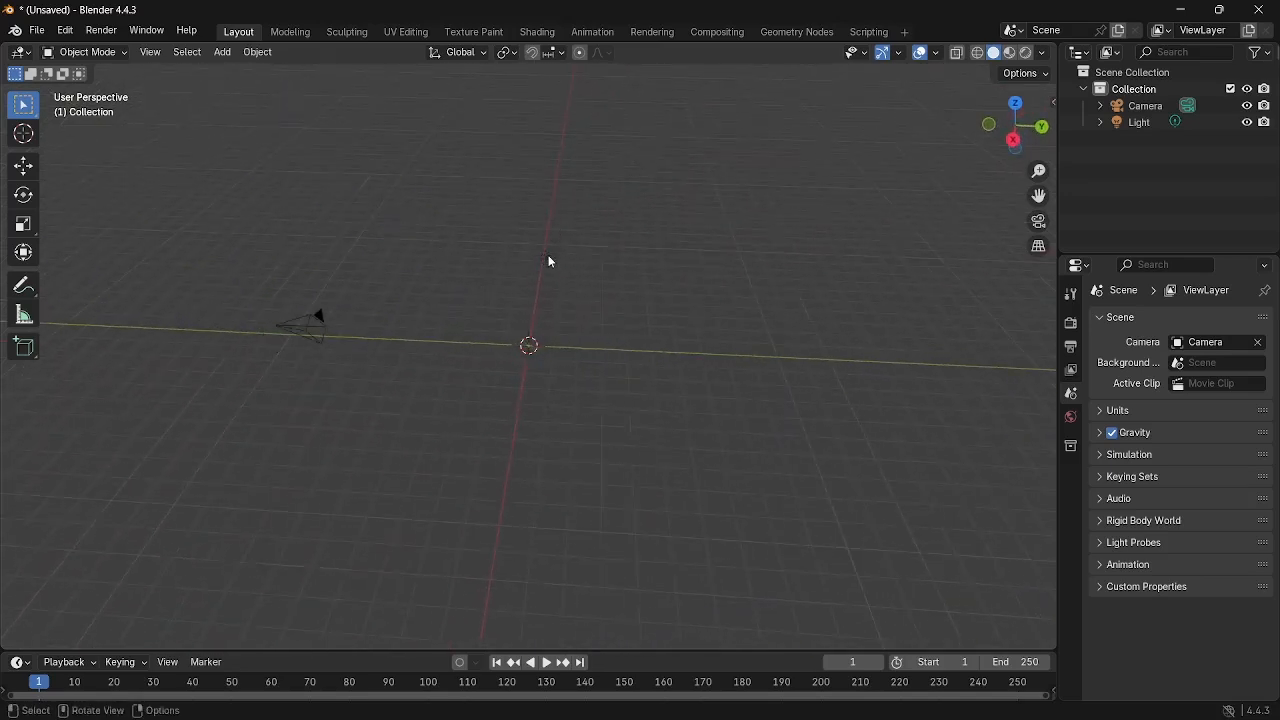
pyautogui.click(545, 275)
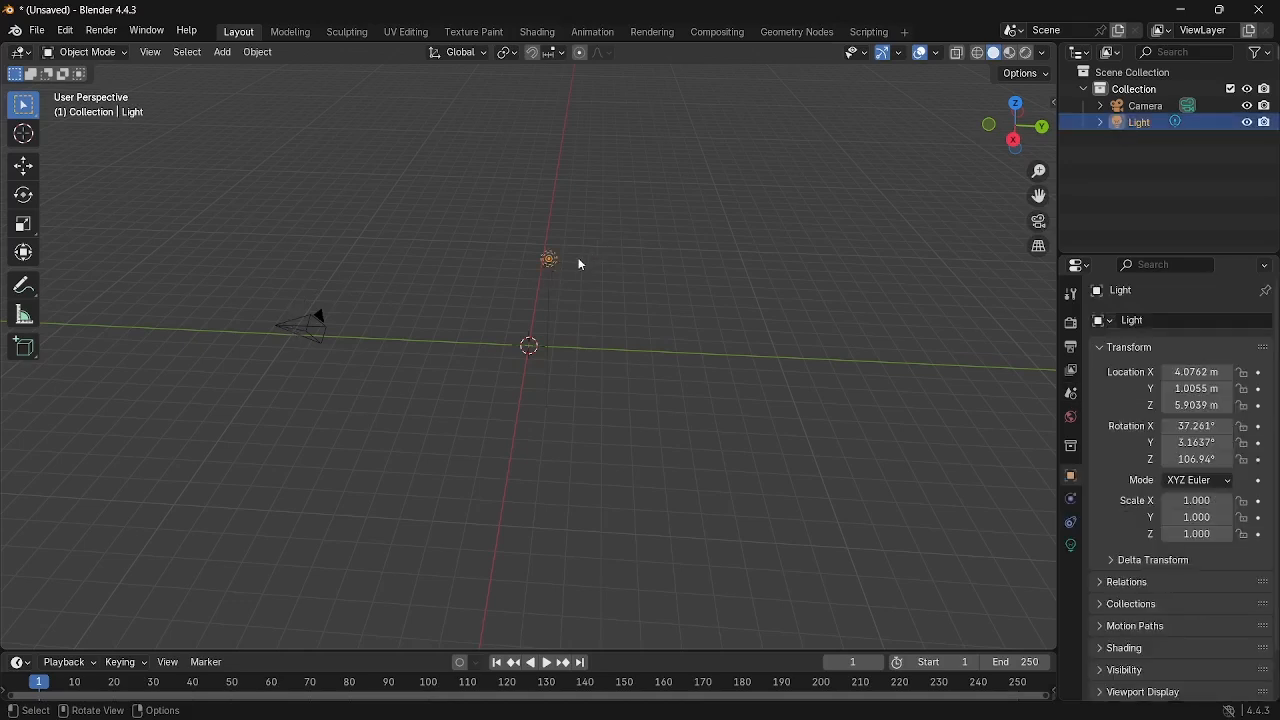
pyautogui.scroll(5, 578, 262)
pyautogui.scroll(-3, 667, 162)
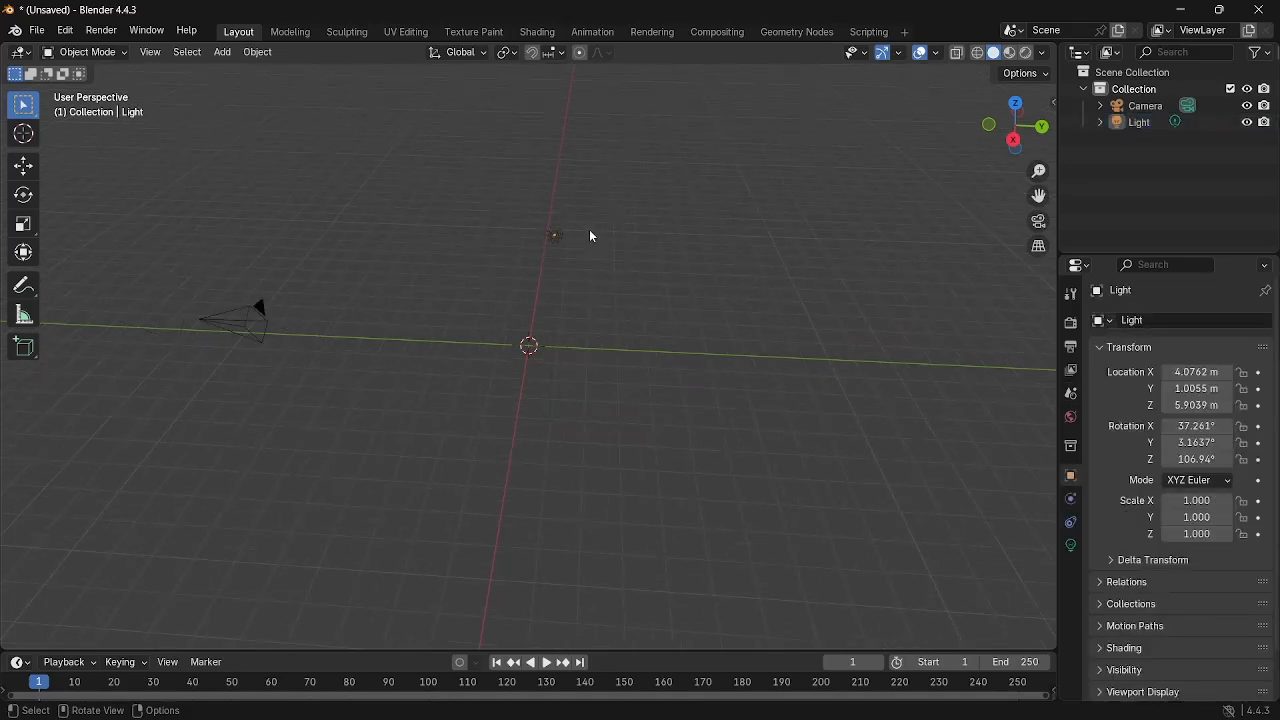
pyautogui.click(556, 237)
pyautogui.click(249, 313)
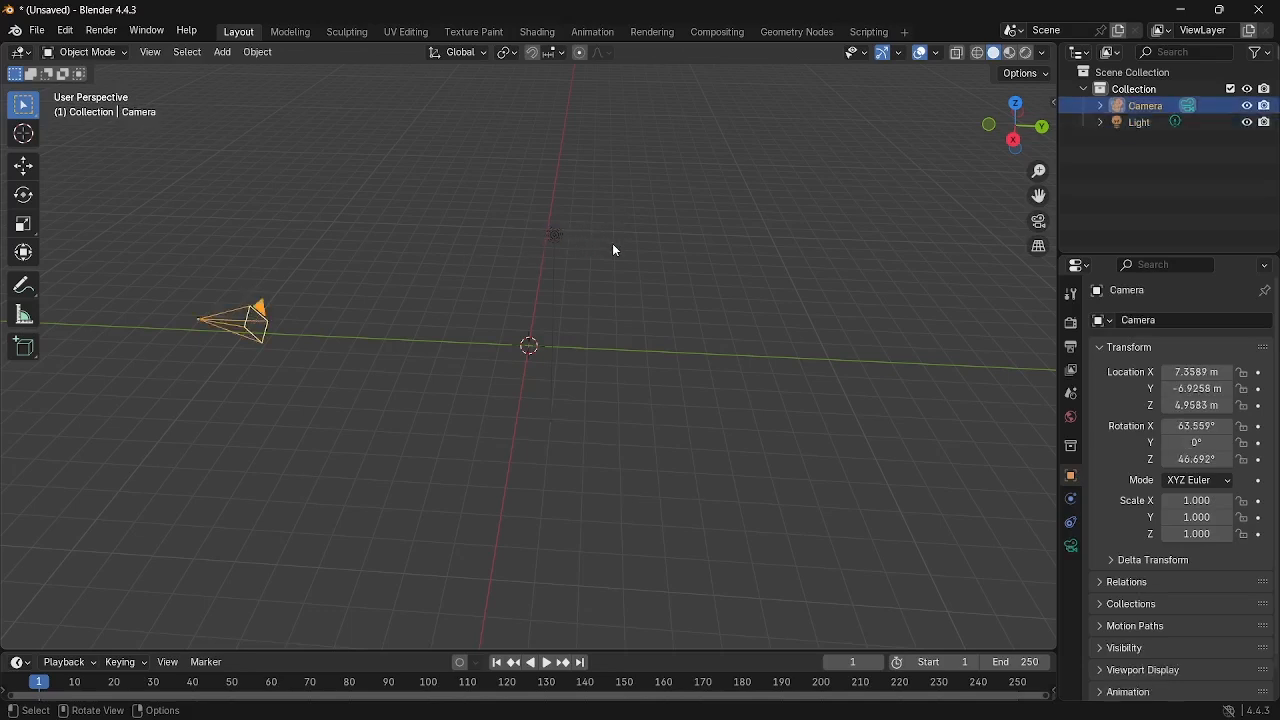
# Clear the selection and look over the remaining camera and light around the world origin from near and far.
pyautogui.scroll(2, 613, 243)
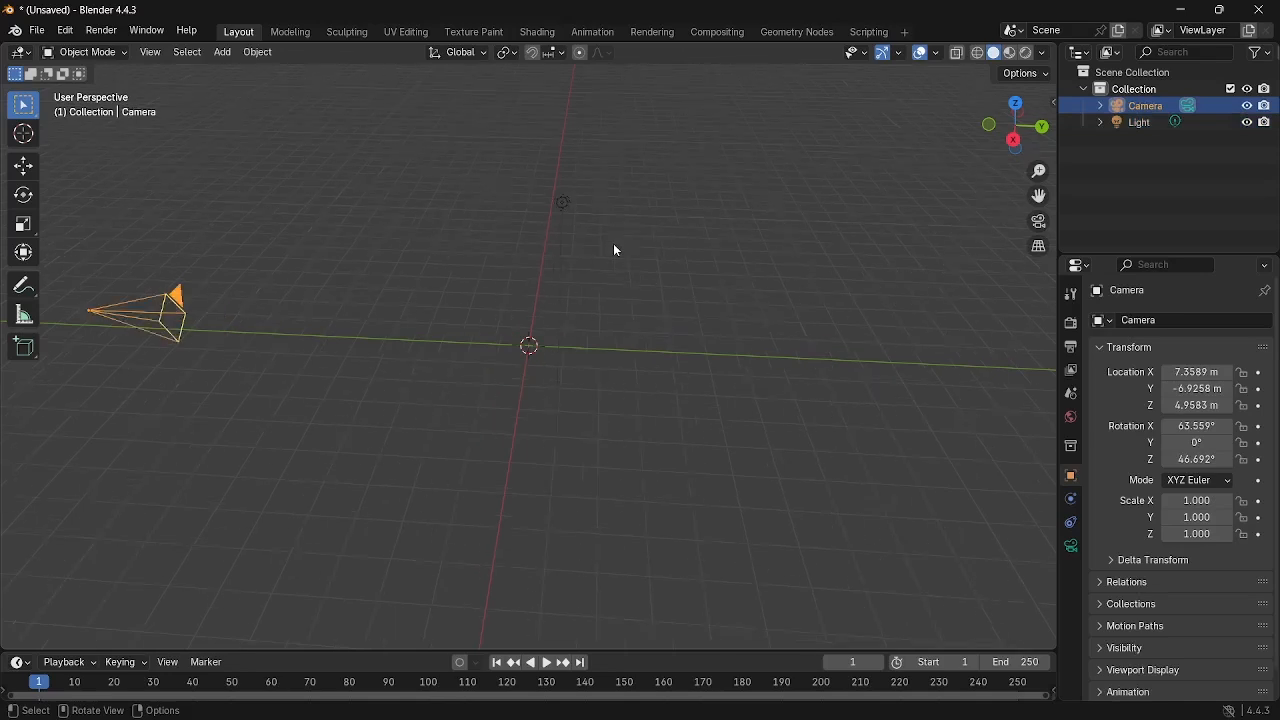
pyautogui.click(613, 243)
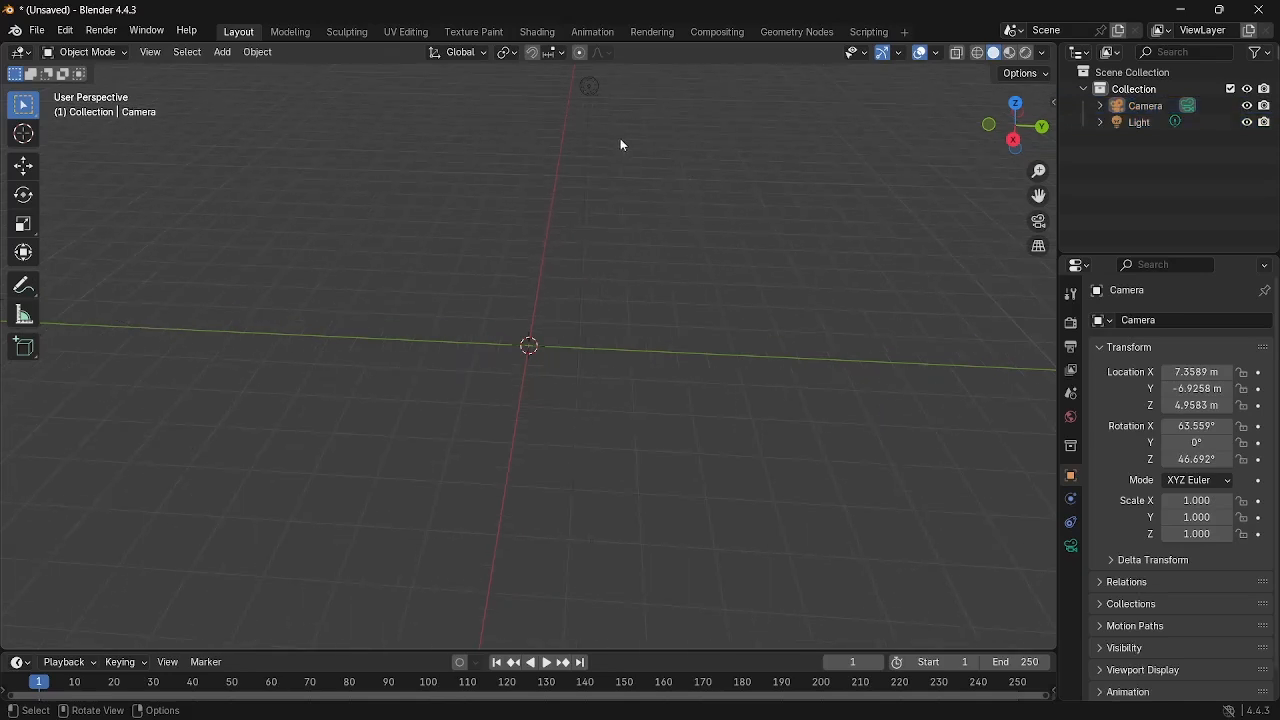
pyautogui.scroll(-2, 621, 137)
pyautogui.scroll(-2, 382, 389)
pyautogui.scroll(6, 382, 386)
pyautogui.scroll(-2, 382, 386)
pyautogui.scroll(2, 574, 345)
pyautogui.moveTo(582, 316); pyautogui.dragTo(533, 259, button='middle')
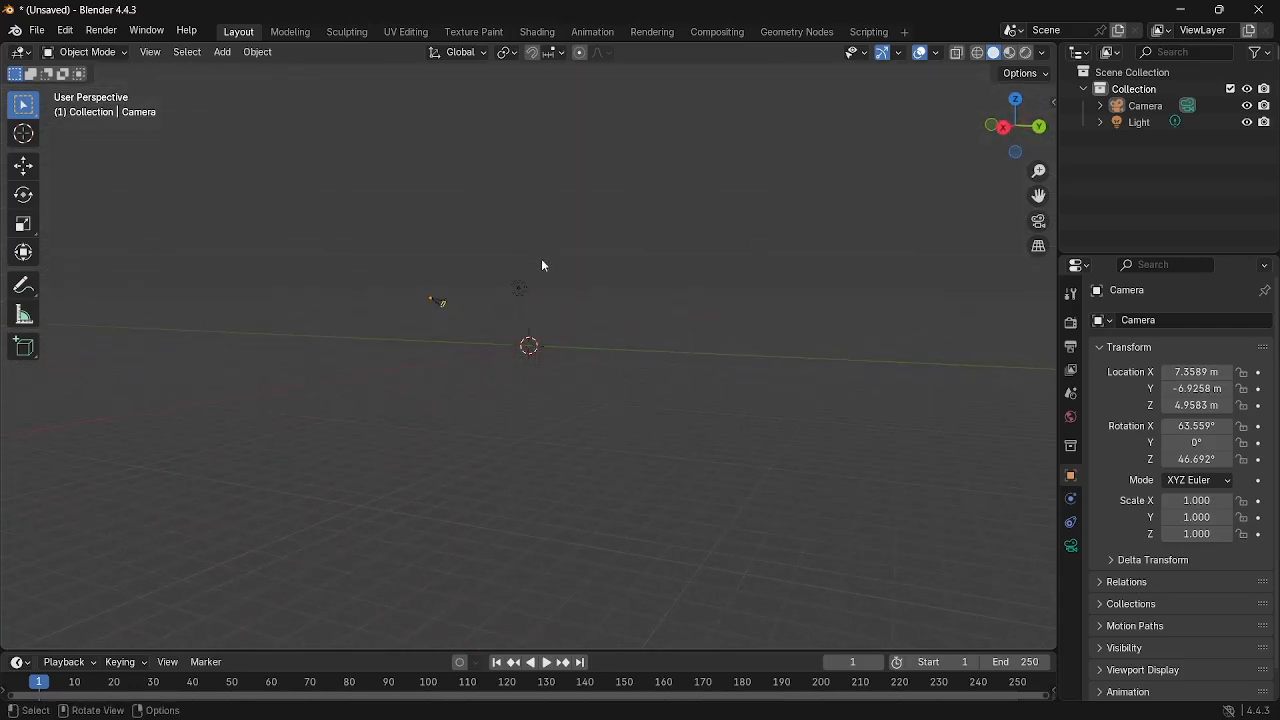
# Delete the default camera and the light from the scene.
pyautogui.moveTo(434, 307); pyautogui.dragTo(470, 388, button='middle')
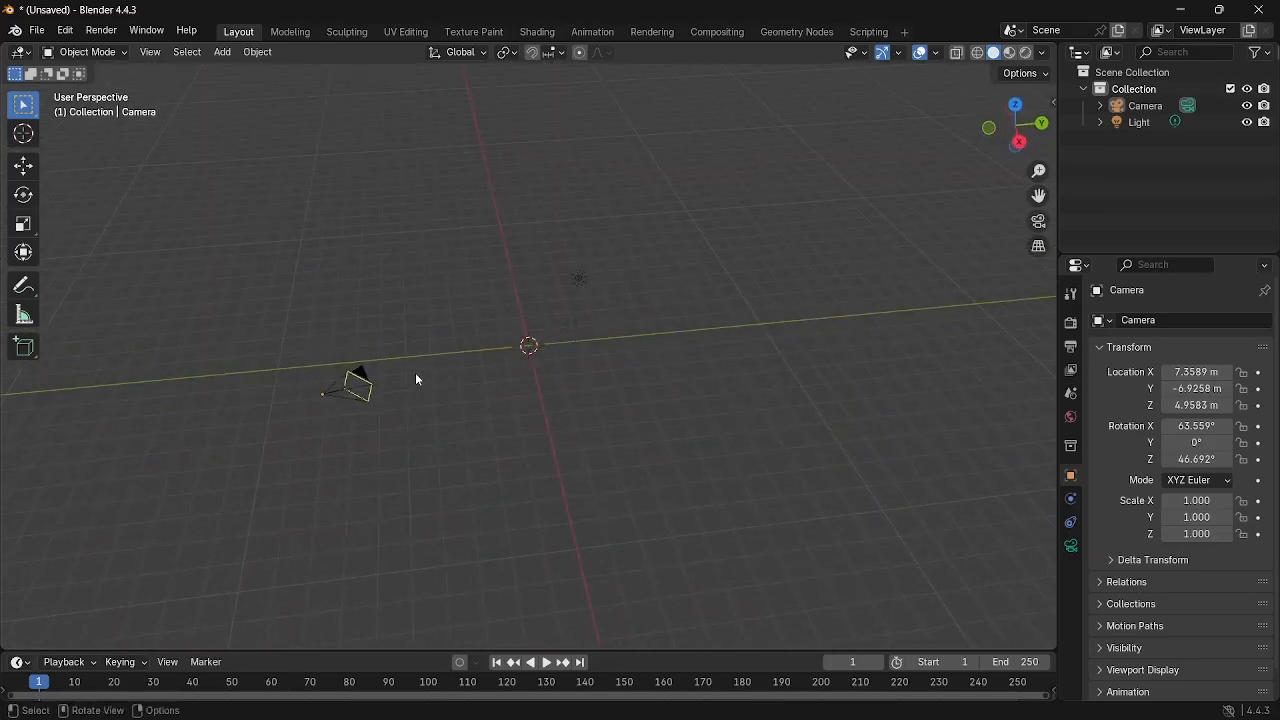
pyautogui.click(362, 384)
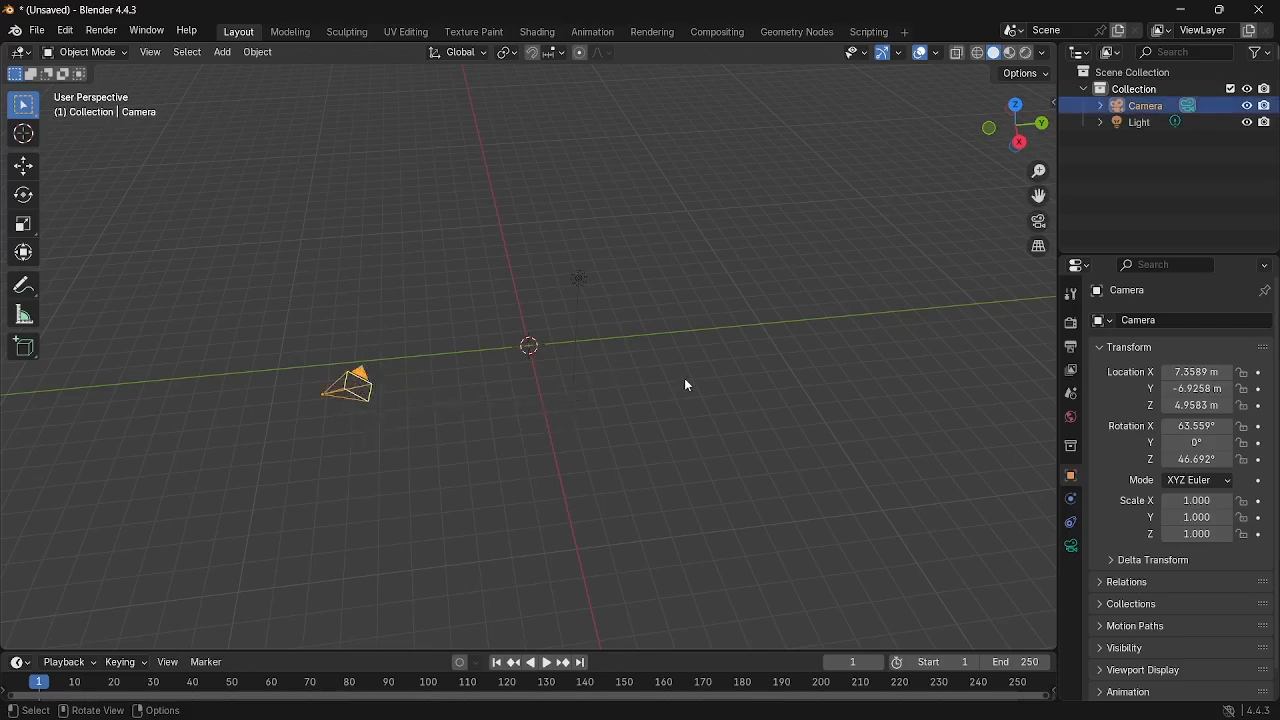
pyautogui.click(687, 385)
pyautogui.click(360, 383)
pyautogui.press('Delete')
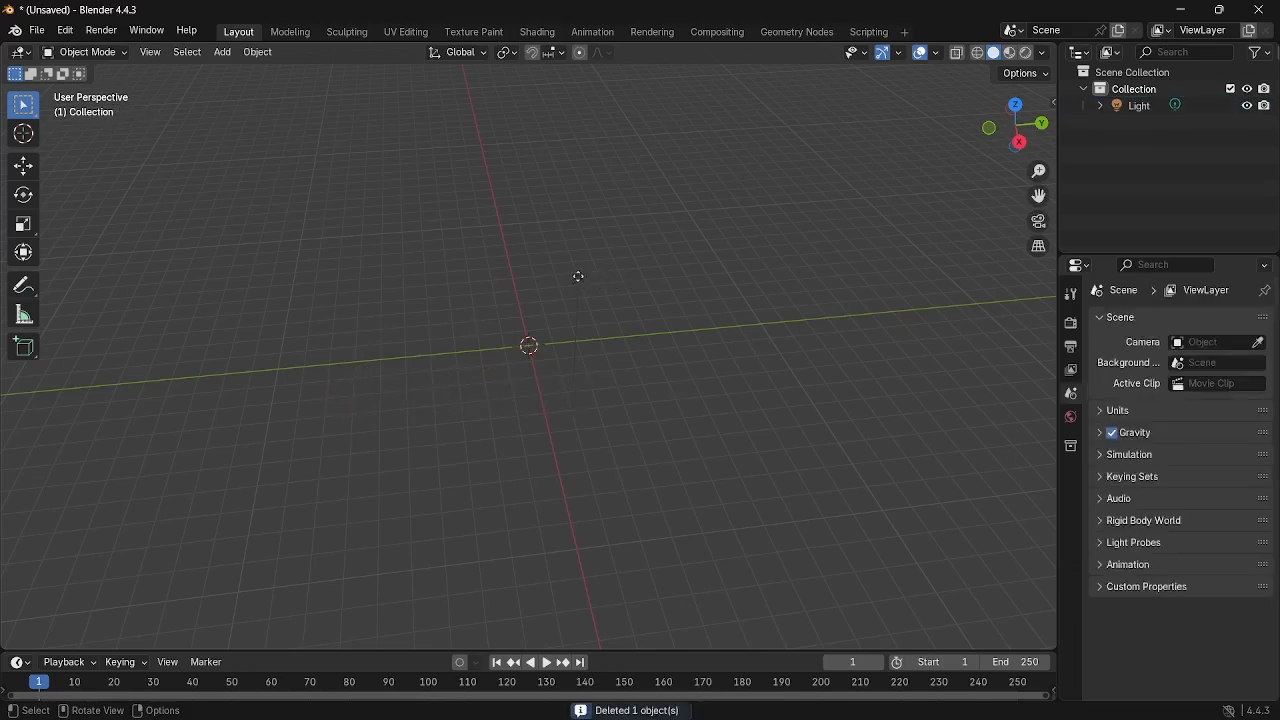
pyautogui.click(578, 277)
pyautogui.press('Delete')
# Orbit around the world origin to view the empty scene from shallow and steep angles on different sides.
pyautogui.moveTo(586, 351); pyautogui.dragTo(522, 317, button='middle')
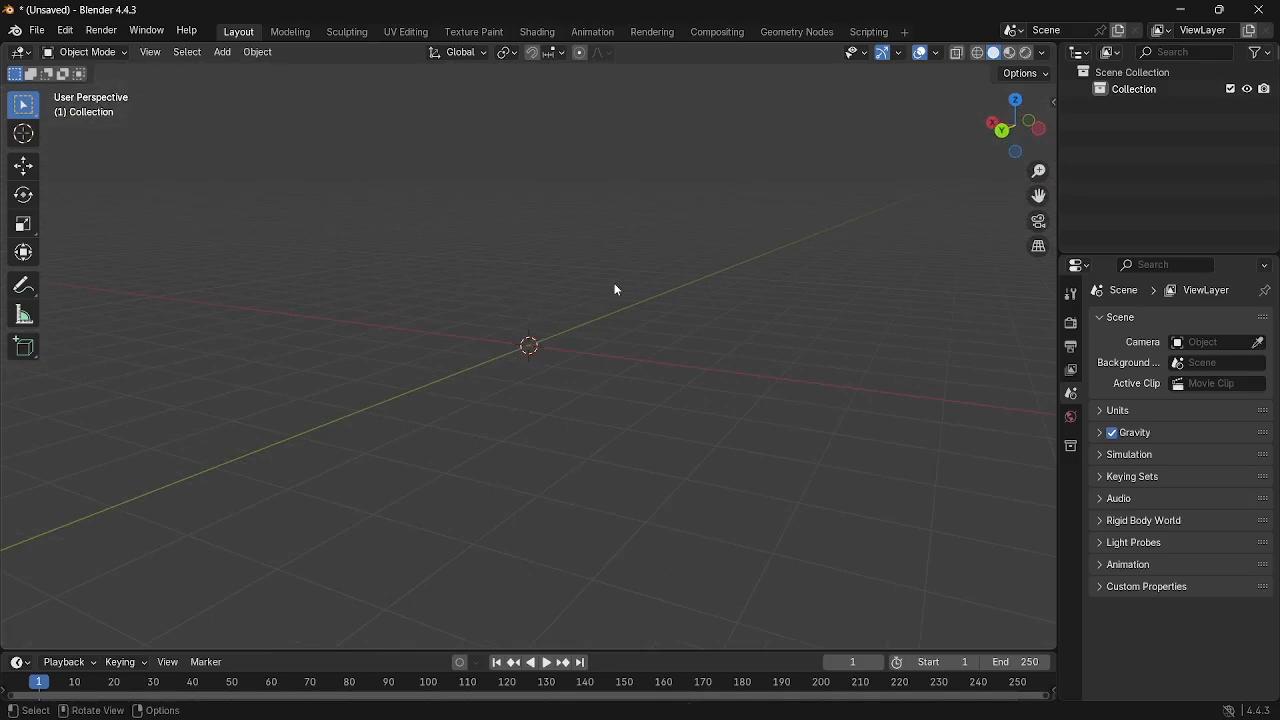
pyautogui.moveTo(603, 331); pyautogui.dragTo(616, 380, button='middle')
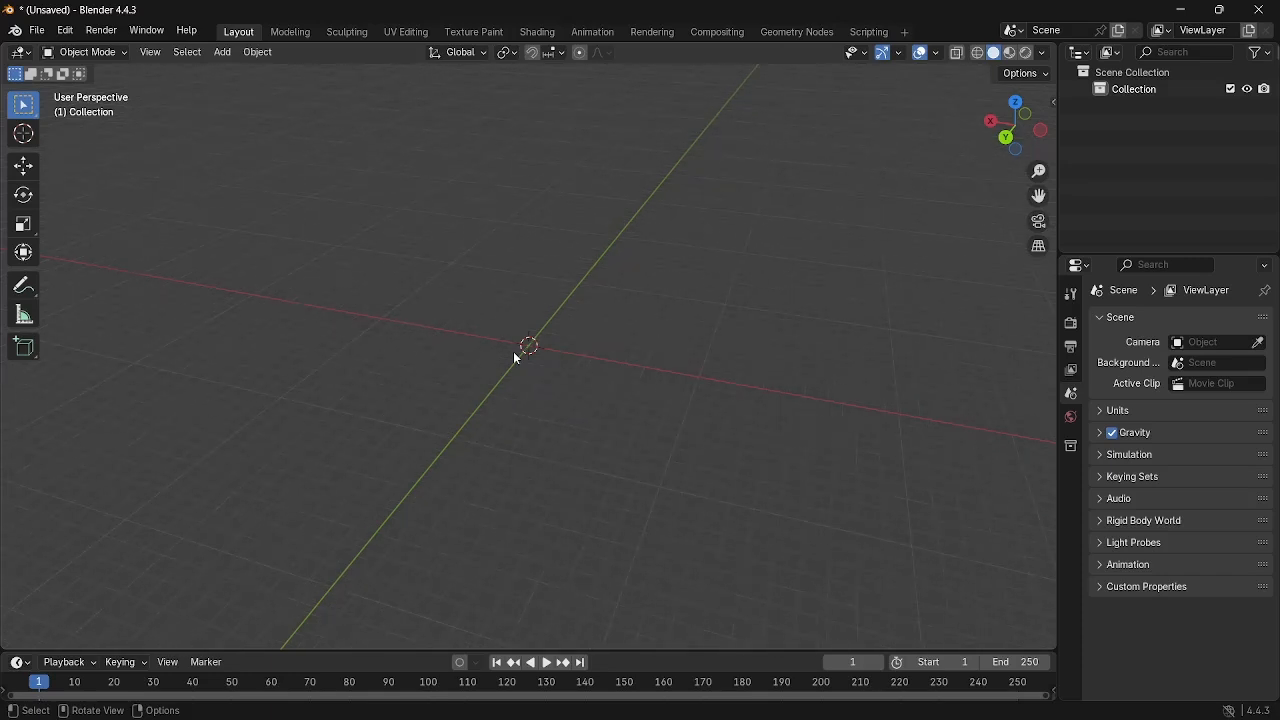
pyautogui.moveTo(486, 377); pyautogui.dragTo(543, 402, button='middle')
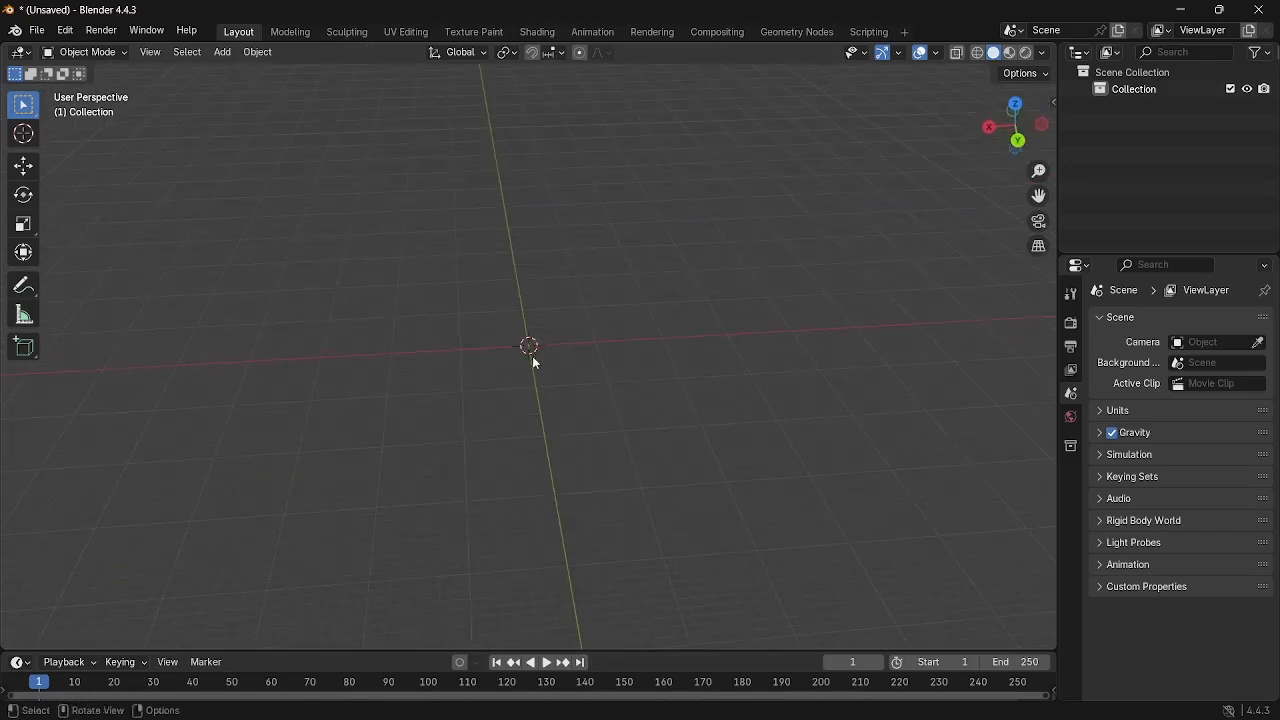
pyautogui.moveTo(593, 430); pyautogui.dragTo(549, 371, button='middle')
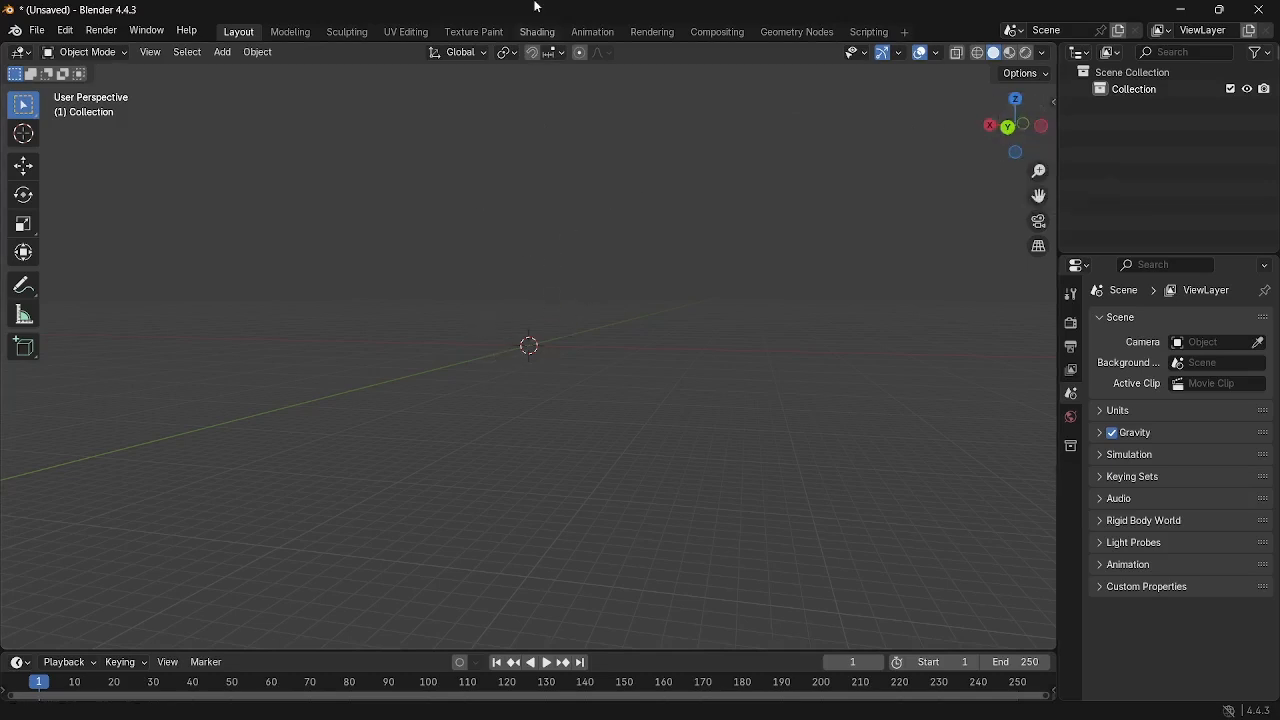
pyautogui.moveTo(514, 305); pyautogui.dragTo(528, 346, button='middle')
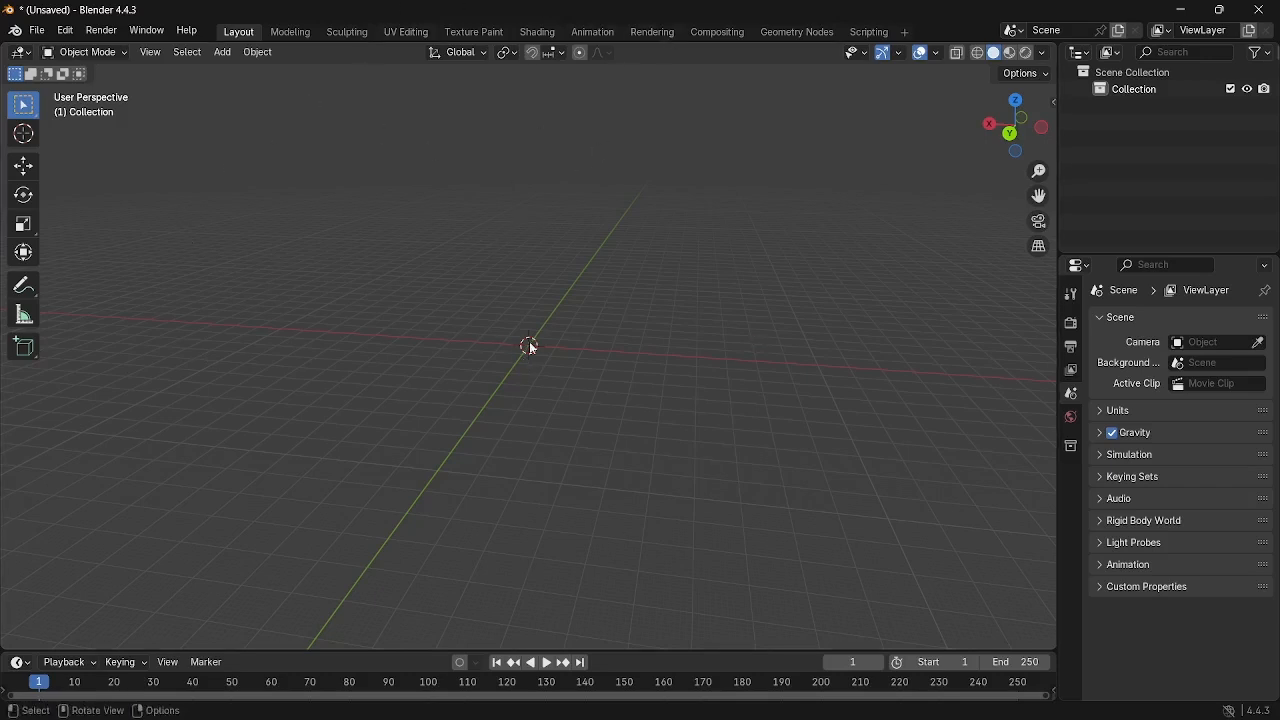
pyautogui.moveTo(531, 349); pyautogui.dragTo(308, 520, button='middle')
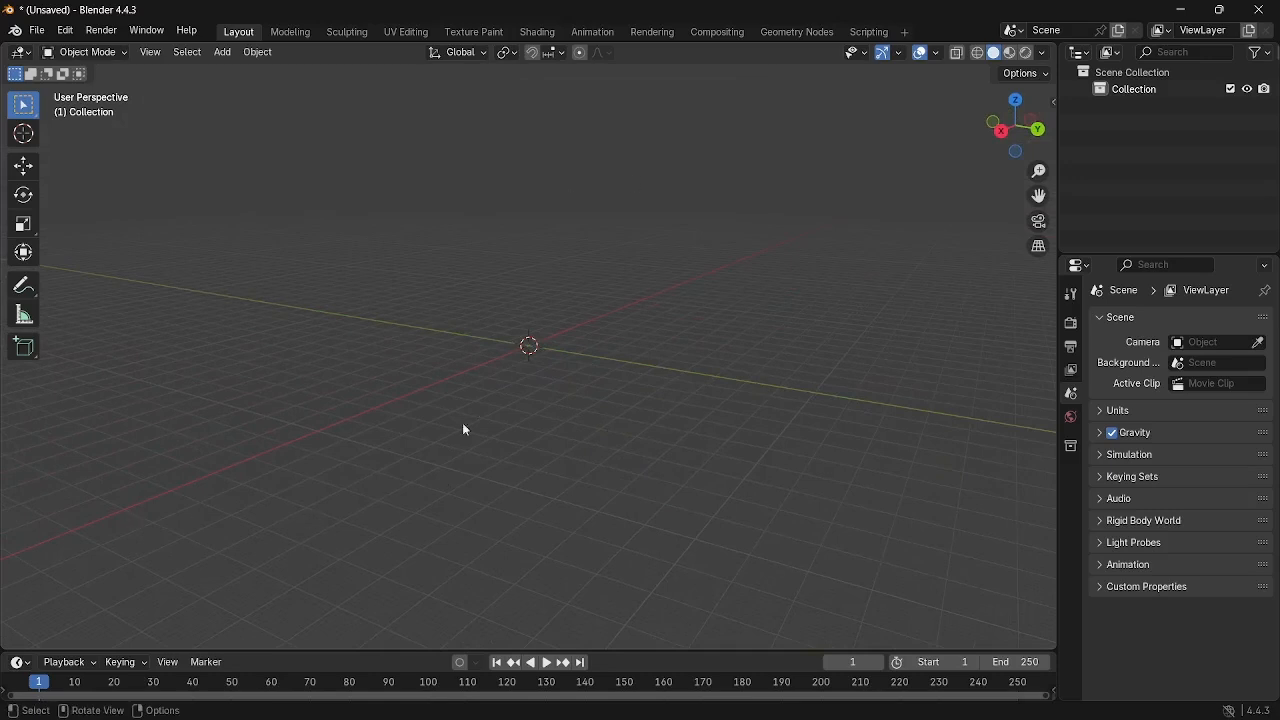
pyautogui.moveTo(464, 429)
pyautogui.mouseDown(button='middle')
pyautogui.moveTo(577, 434)
pyautogui.moveTo(449, 437)
pyautogui.mouseUp(button='middle')
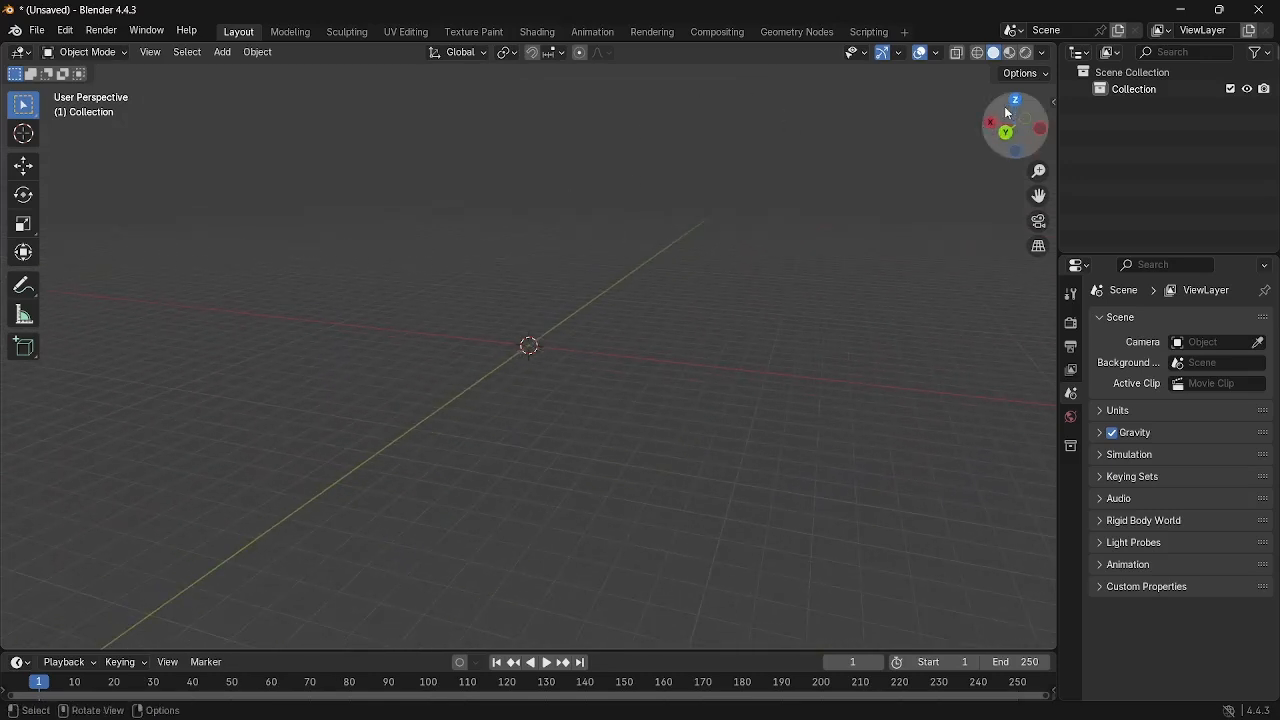
# Rotate, zoom and pan the view of the empty scene using the viewport's navigation gizmos.
pyautogui.moveTo(1001, 117); pyautogui.dragTo(1004, 119)
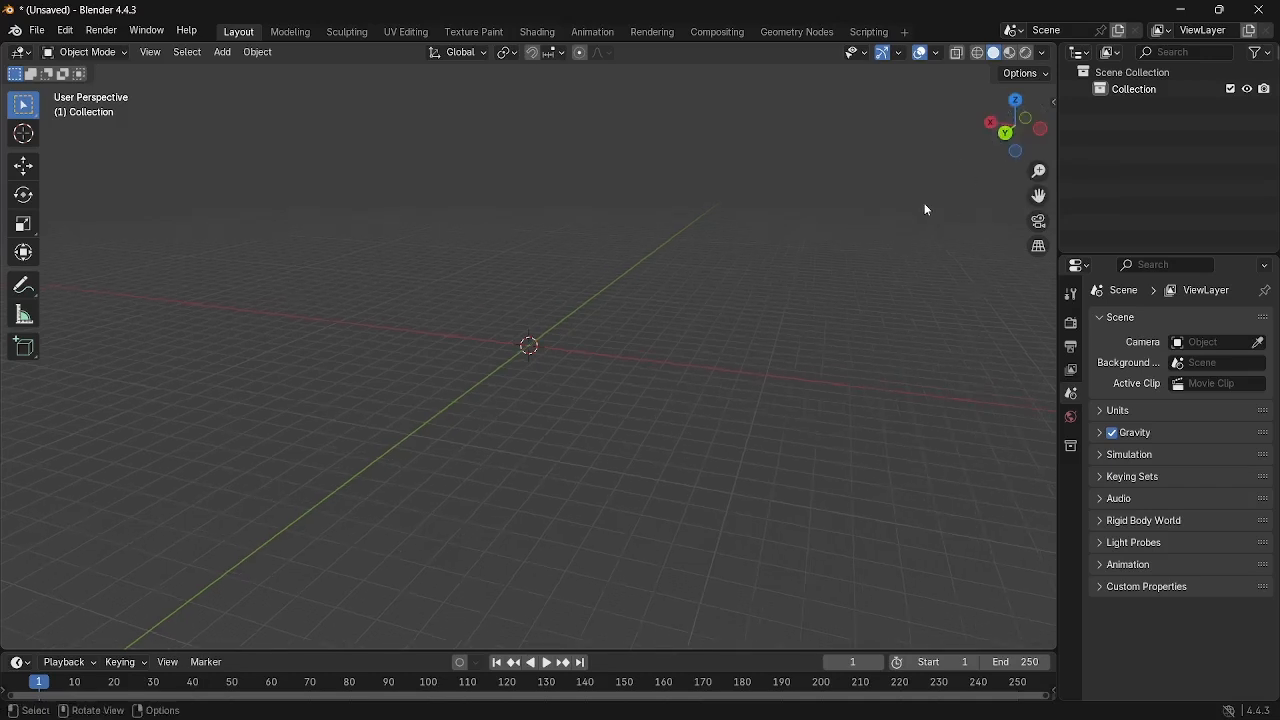
pyautogui.moveTo(766, 271); pyautogui.dragTo(655, 343, button='middle')
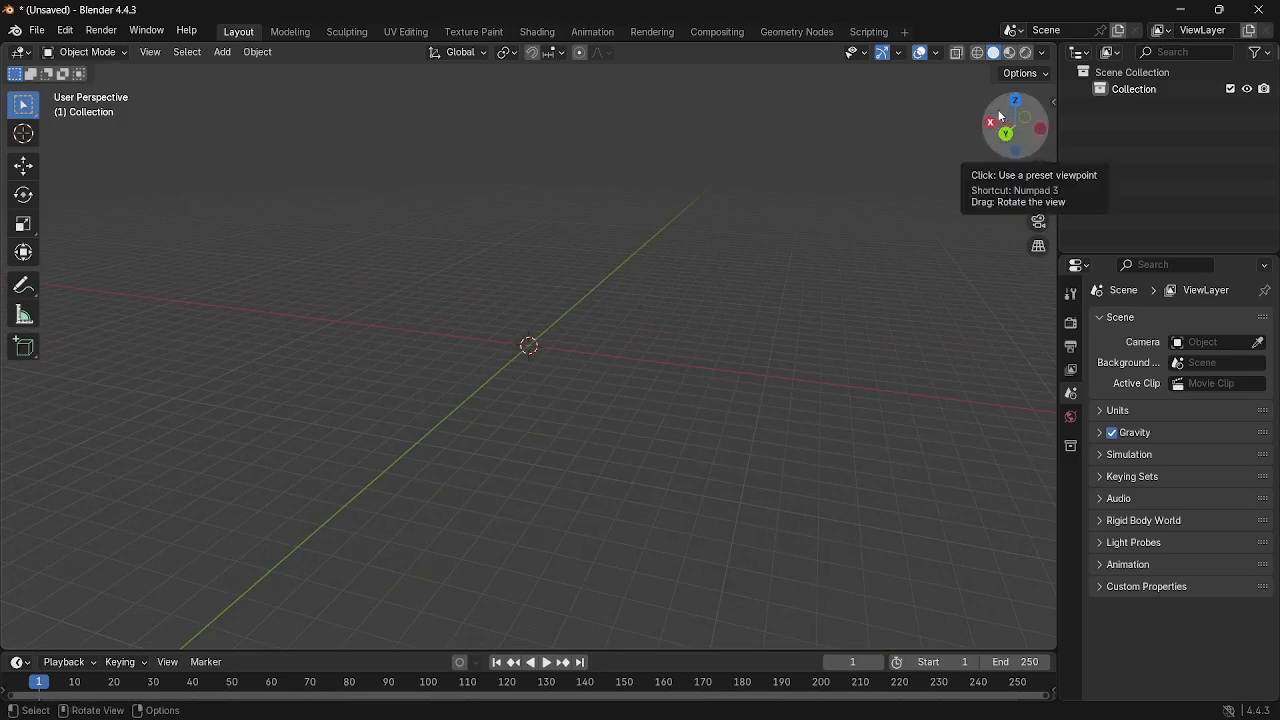
pyautogui.moveTo(1001, 118); pyautogui.dragTo(815, 134)
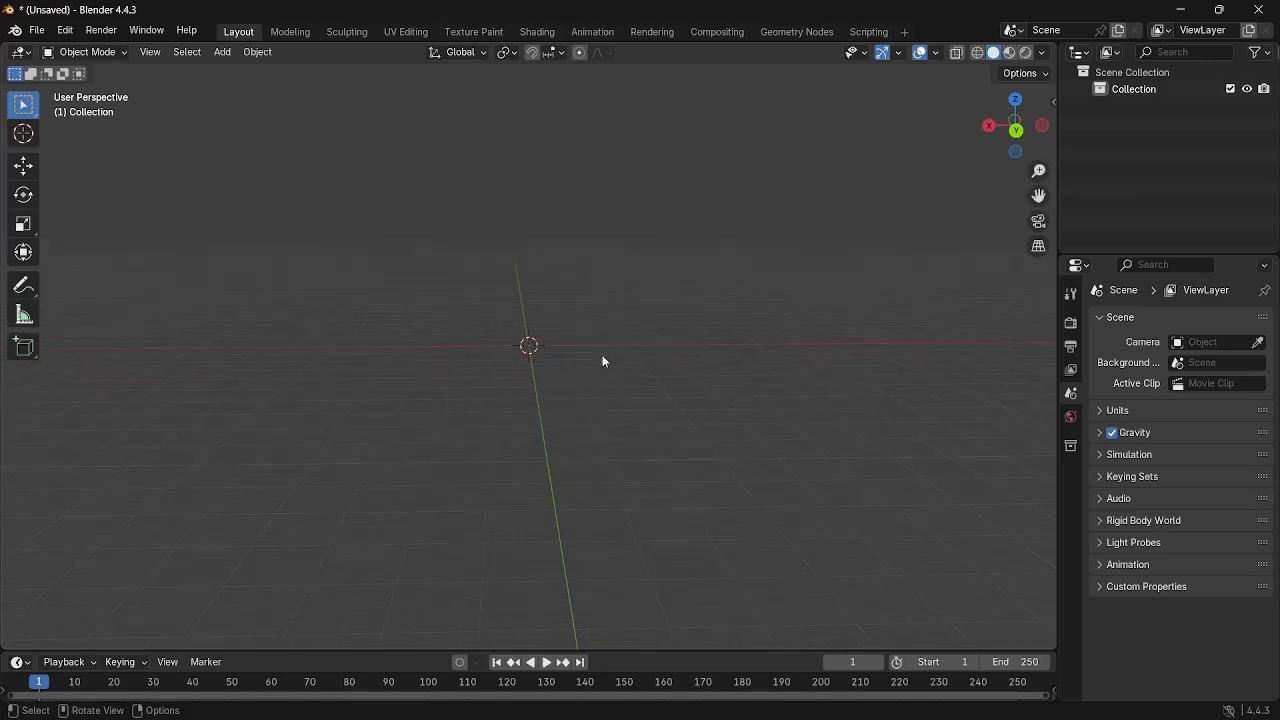
pyautogui.scroll(-1, 603, 361)
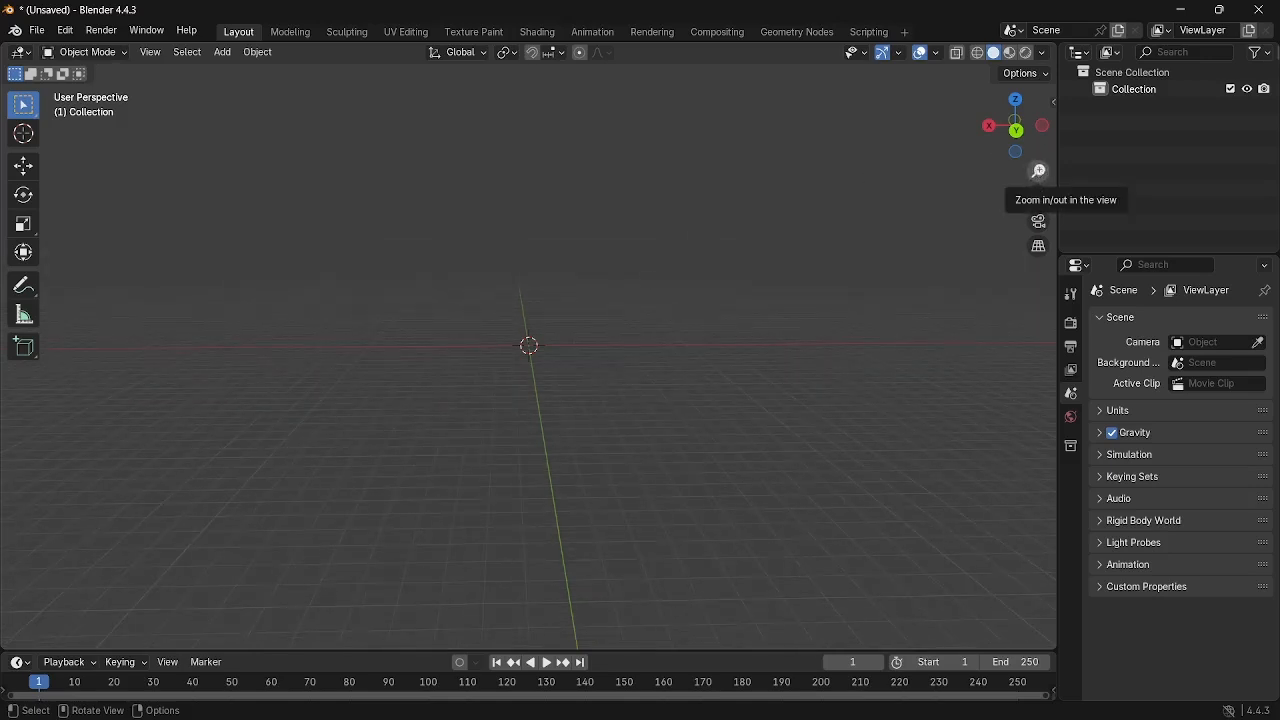
pyautogui.moveTo(1038, 171); pyautogui.dragTo(1038, 127)
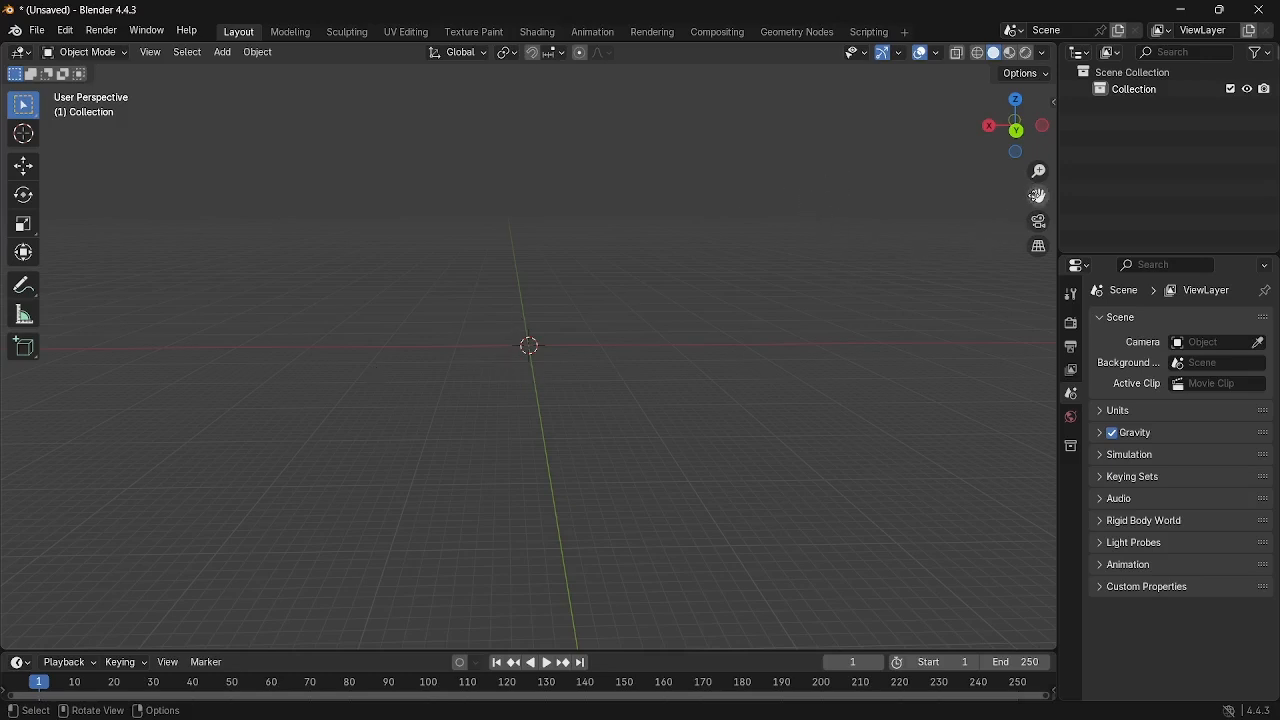
pyautogui.moveTo(1038, 195); pyautogui.dragTo(1025, 247)
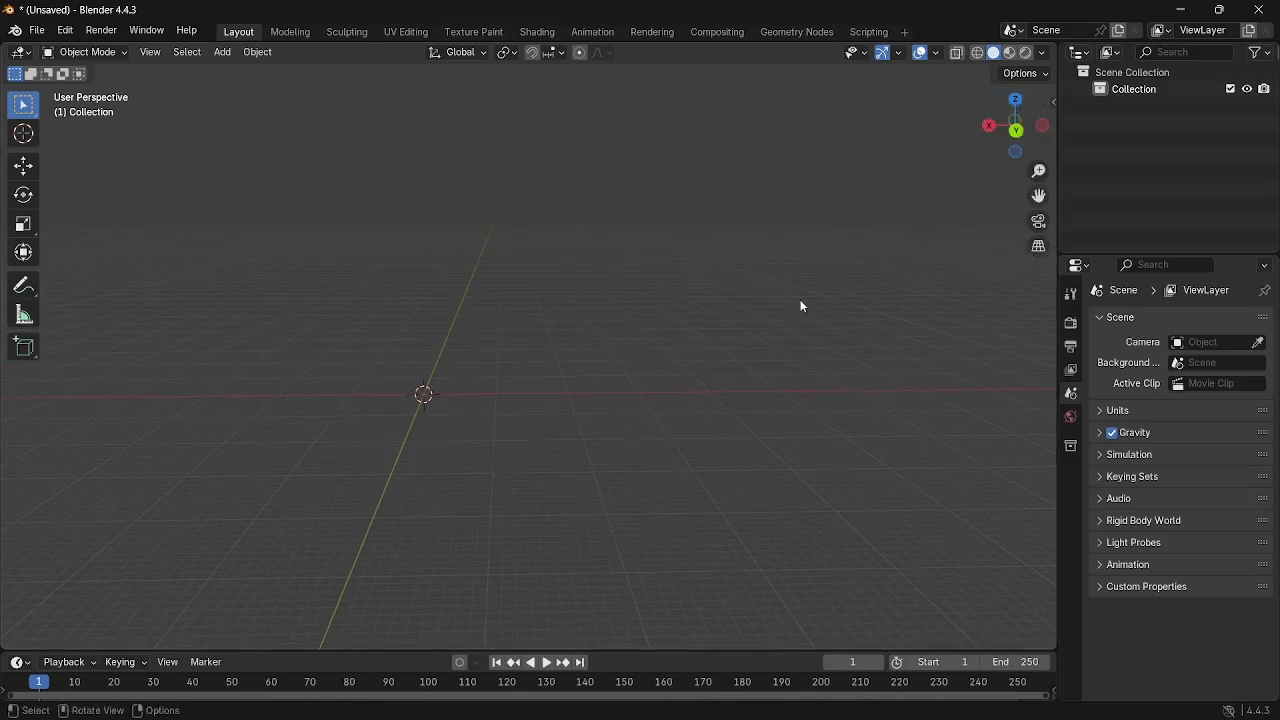
# Orbit the off-centre world origin from side to side and between high and low viewing angles.
pyautogui.moveTo(824, 300); pyautogui.dragTo(686, 325, button='middle')
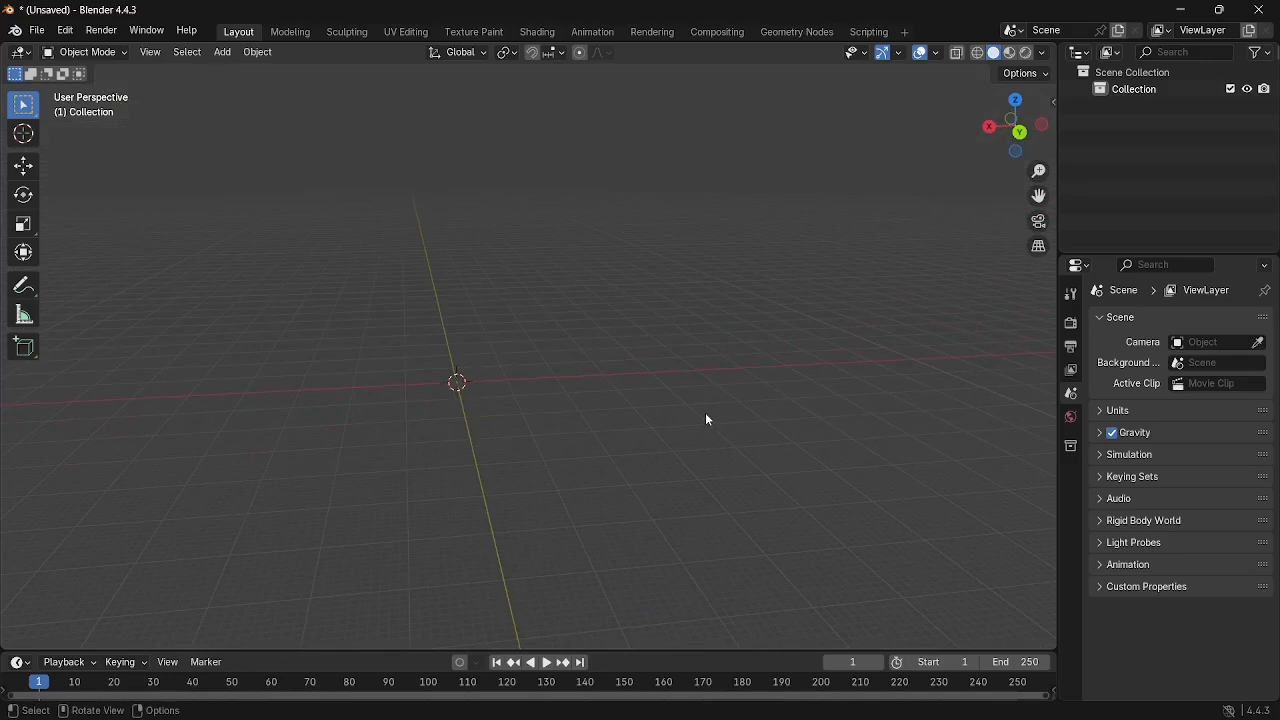
pyautogui.hscroll(3, 706, 419)
pyautogui.hscroll(-5, 706, 419)
pyautogui.hscroll(5, 706, 419)
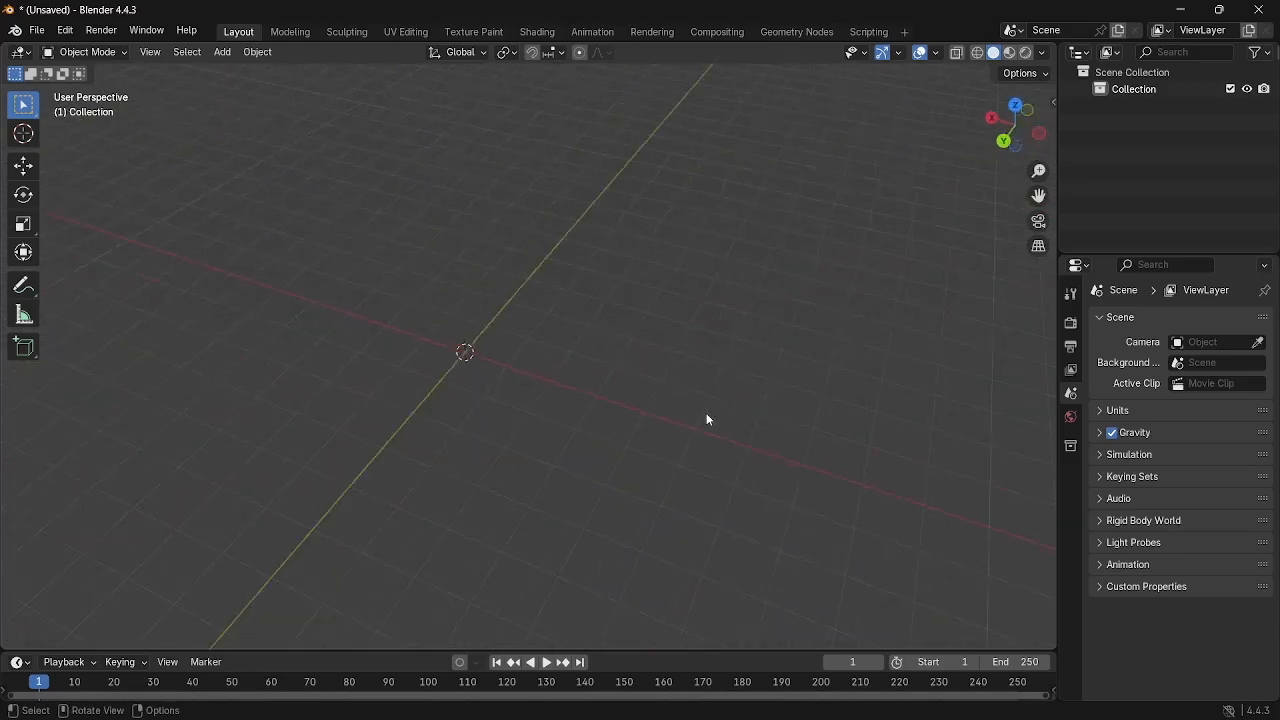
pyautogui.hscroll(-5, 706, 419)
pyautogui.scroll(-4, 706, 419)
pyautogui.hscroll(6, 706, 419)
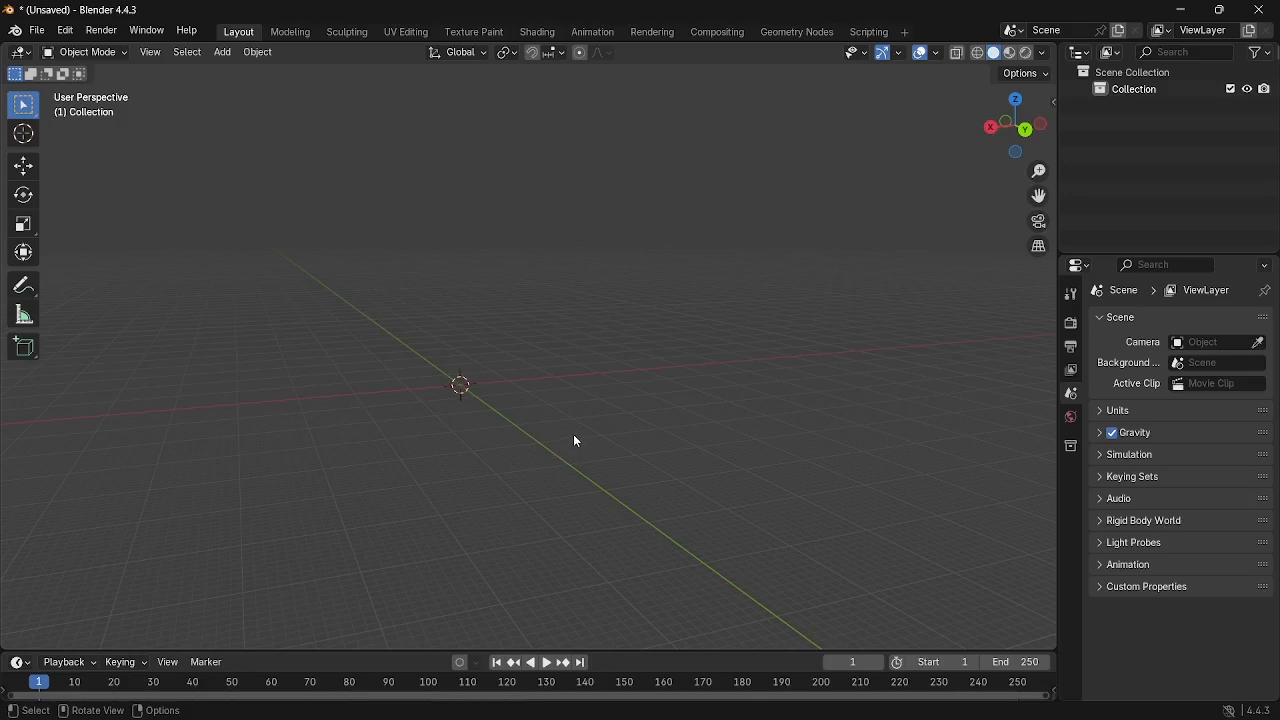
# Add a cone mesh at the world origin and delete it after viewing it up close.
pyautogui.click(218, 58)
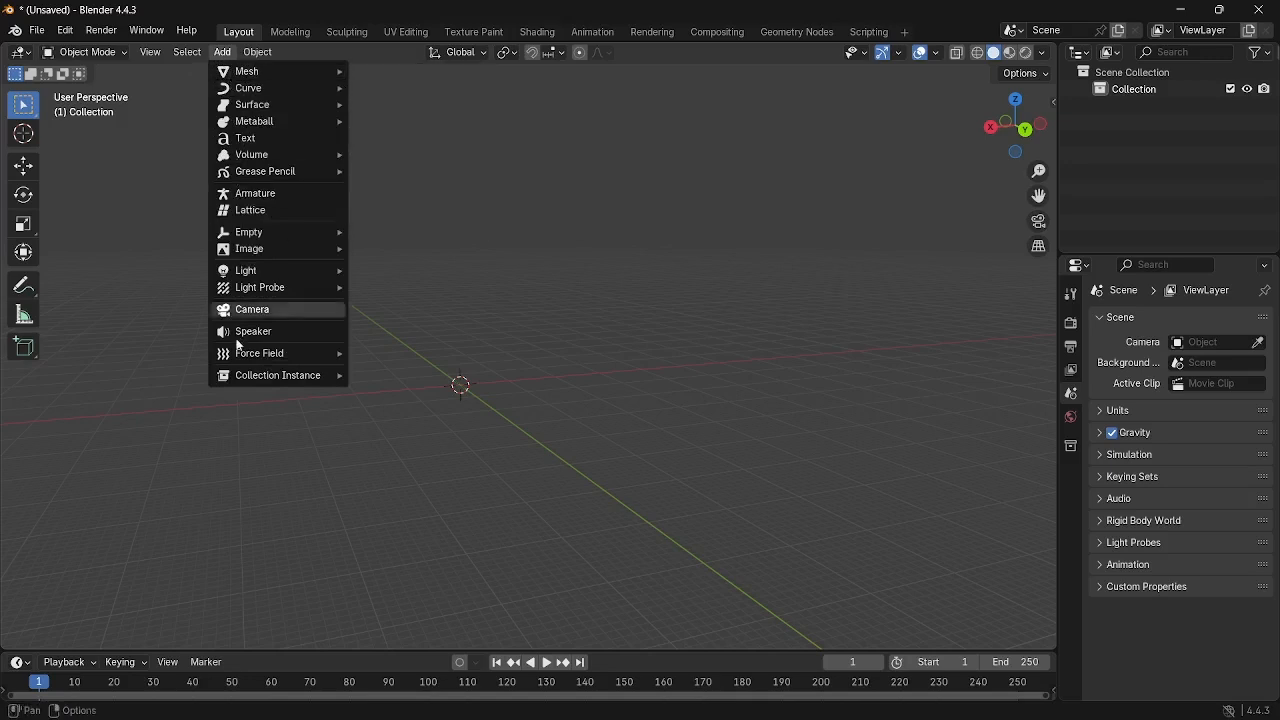
pyautogui.moveTo(298, 73)
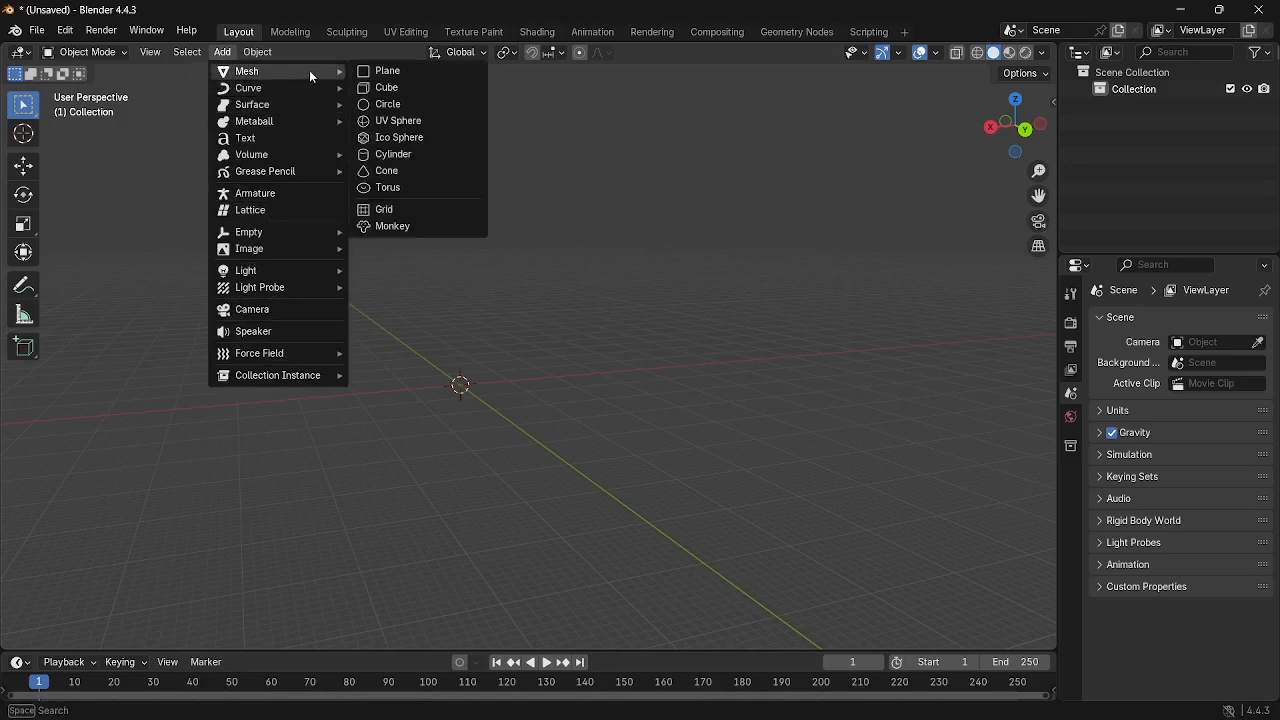
pyautogui.click(411, 172)
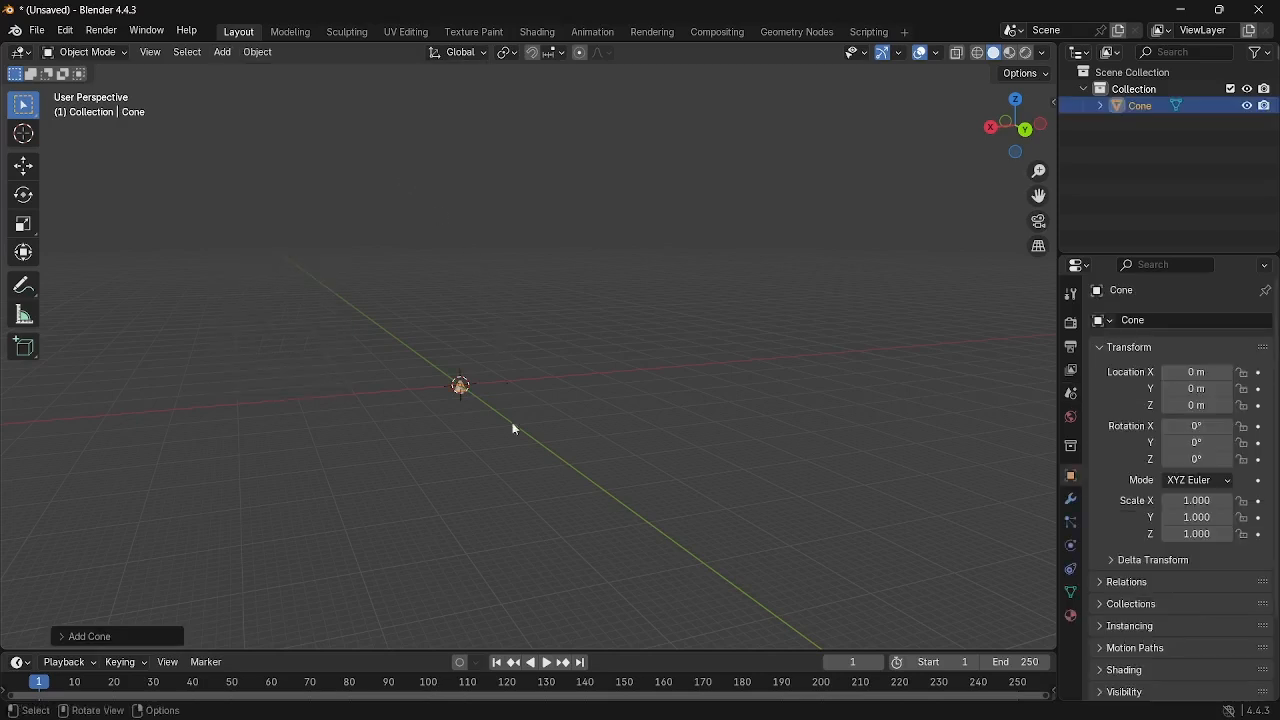
pyautogui.scroll(2, 519, 374)
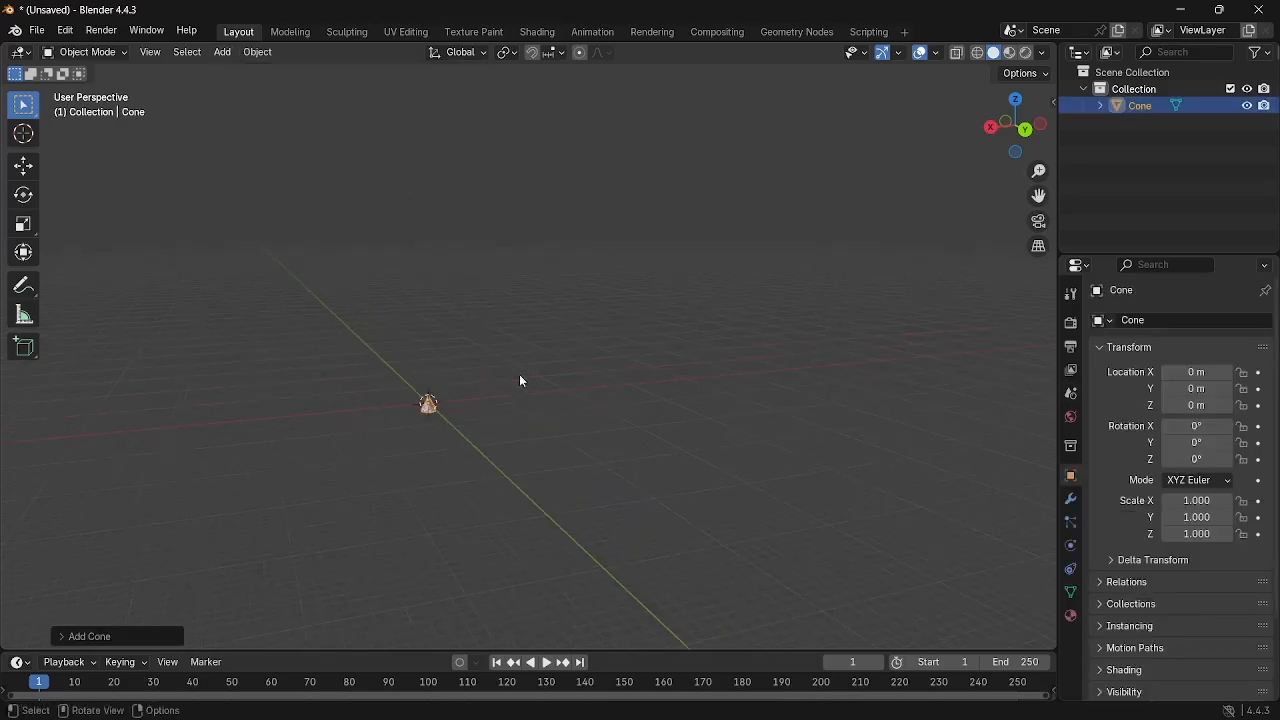
pyautogui.scroll(6, 477, 425)
pyautogui.moveTo(434, 443); pyautogui.dragTo(668, 360, button='middle')
pyautogui.scroll(4, 611, 424)
pyautogui.scroll(-2, 611, 424)
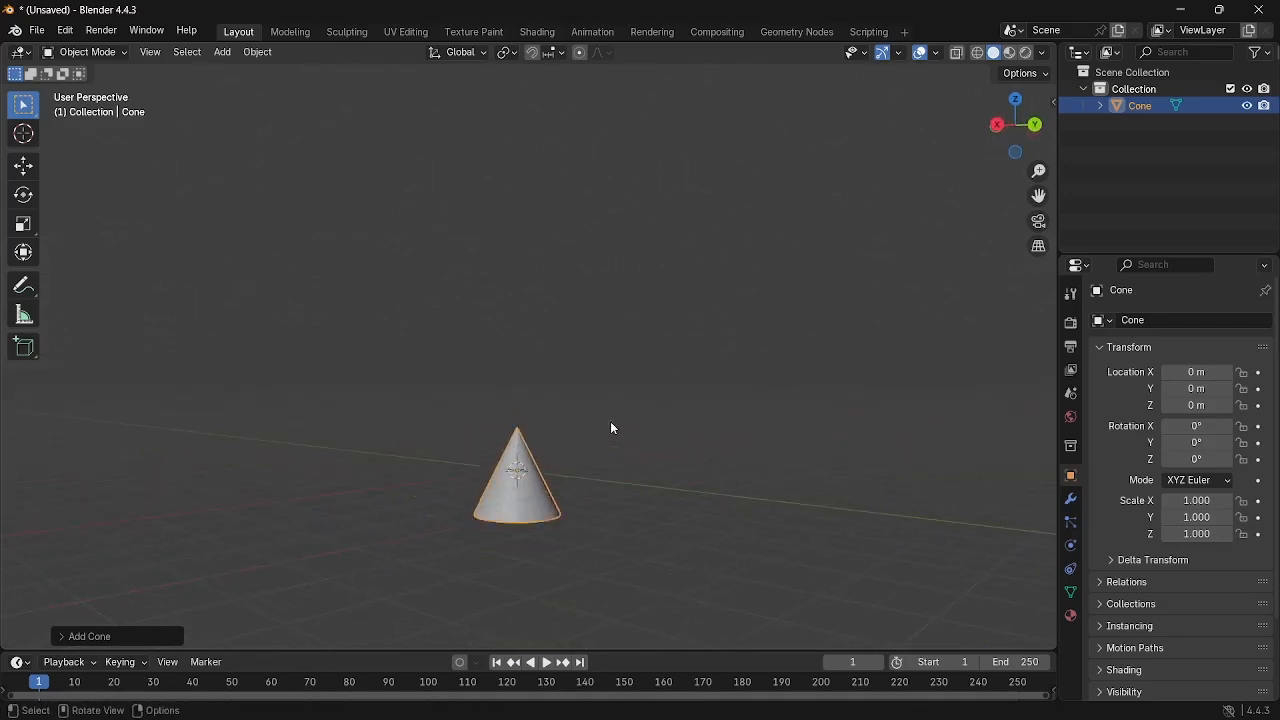
pyautogui.press('x')
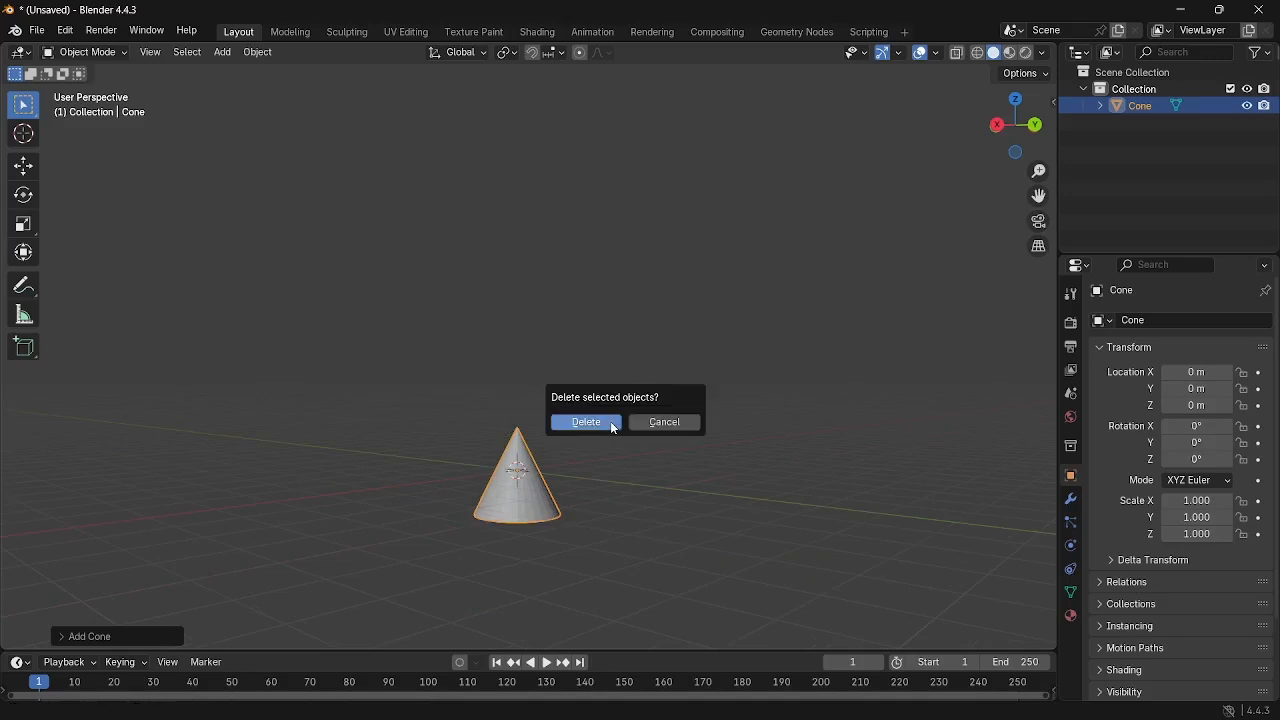
pyautogui.click(613, 425)
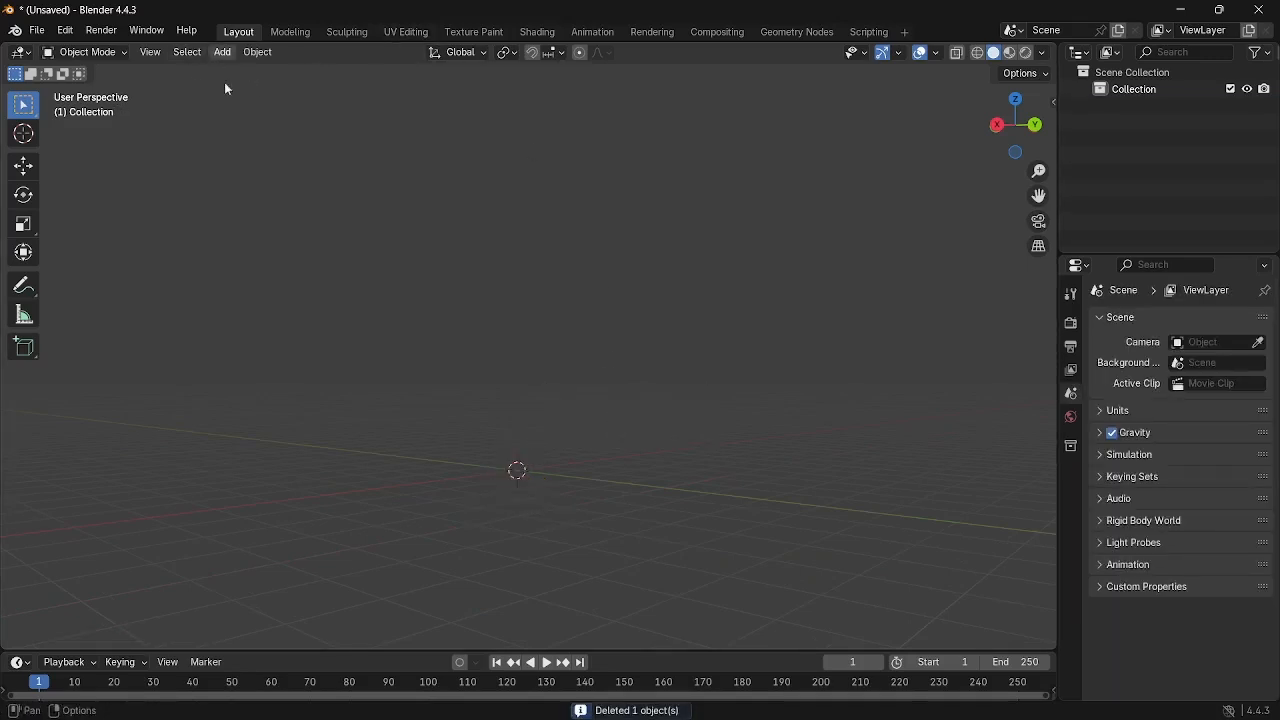
# Add a monkey mesh at the world origin.
pyautogui.click(223, 53)
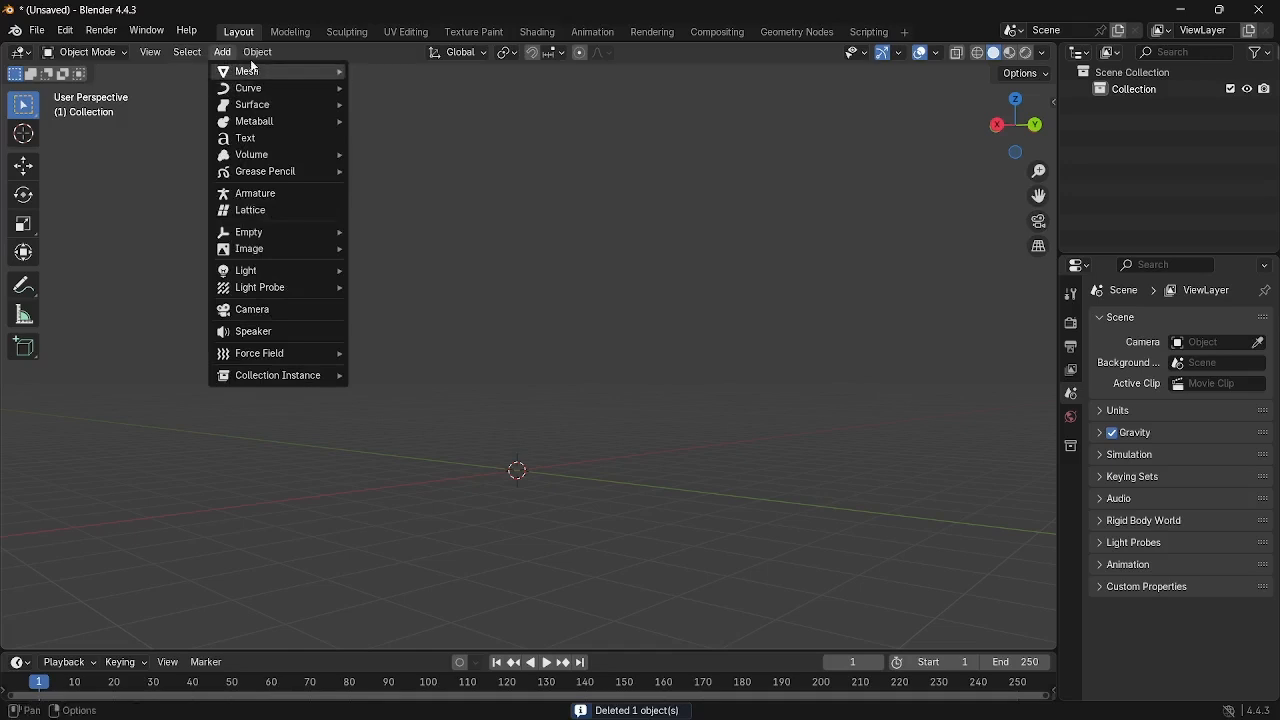
pyautogui.moveTo(253, 70)
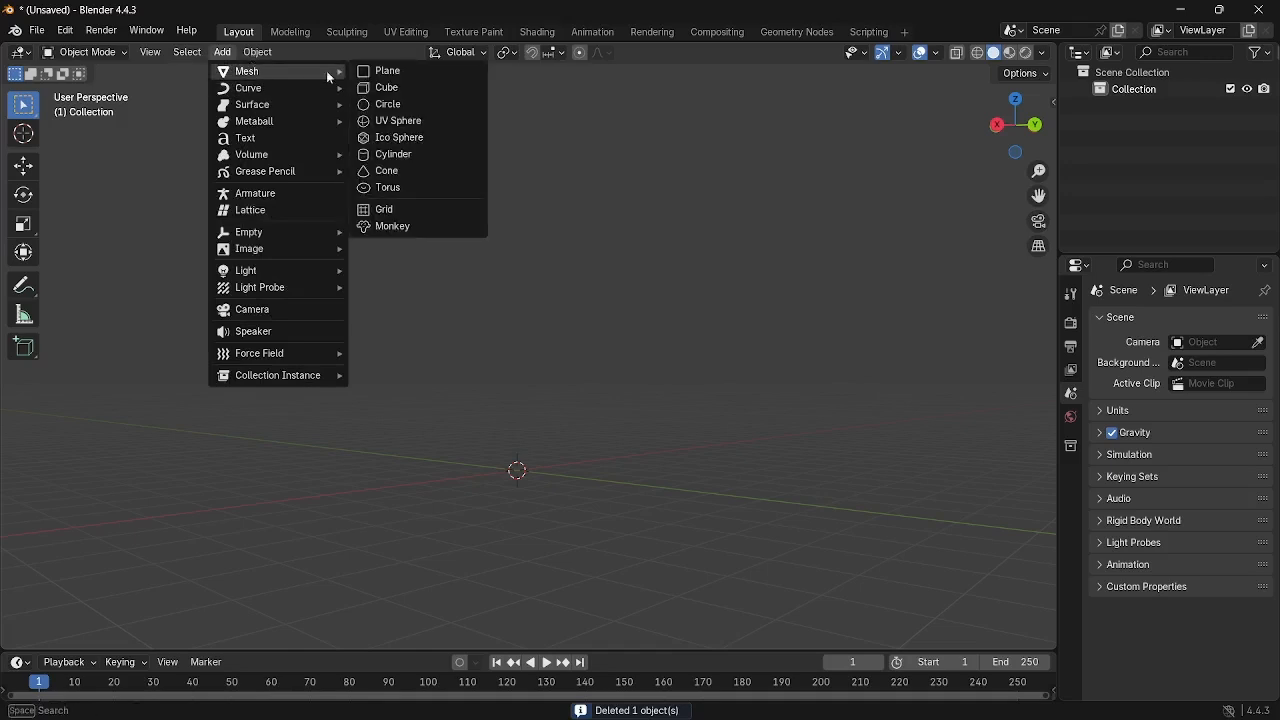
pyautogui.click(417, 230)
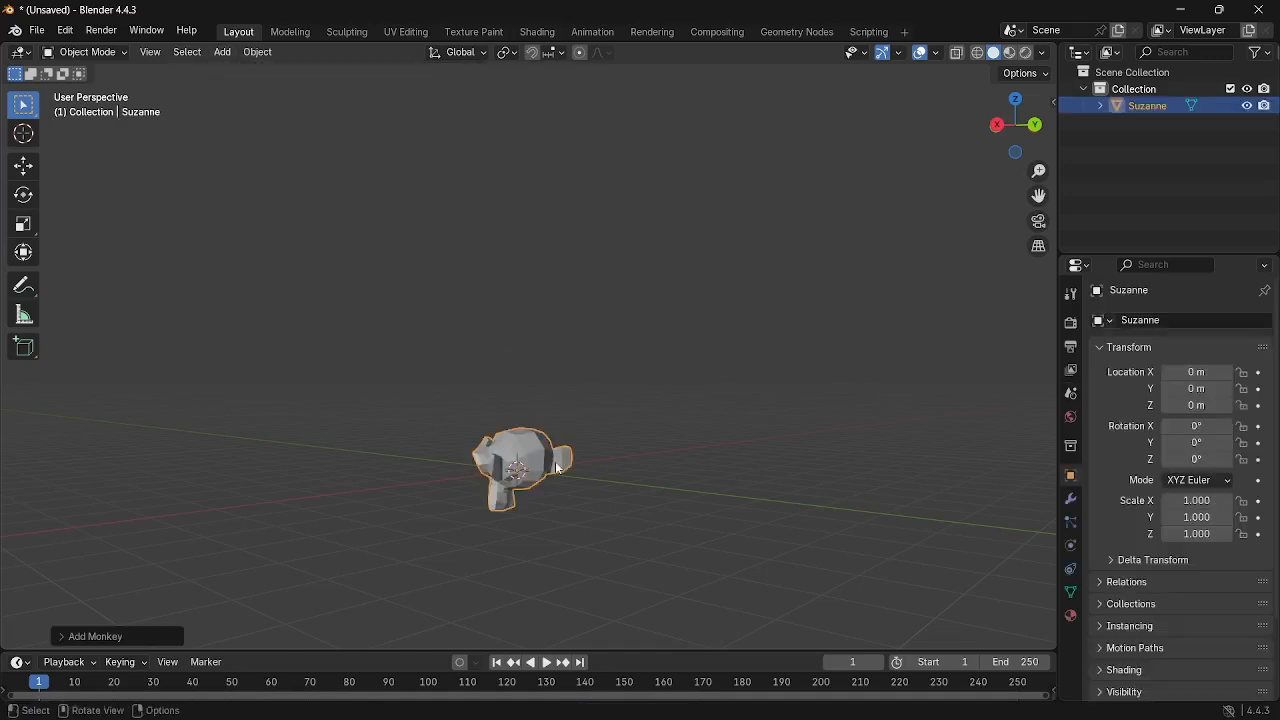
# Examine the monkey head's face from the front and from slightly different angles and distances.
pyautogui.moveTo(557, 467); pyautogui.dragTo(806, 466, button='middle')
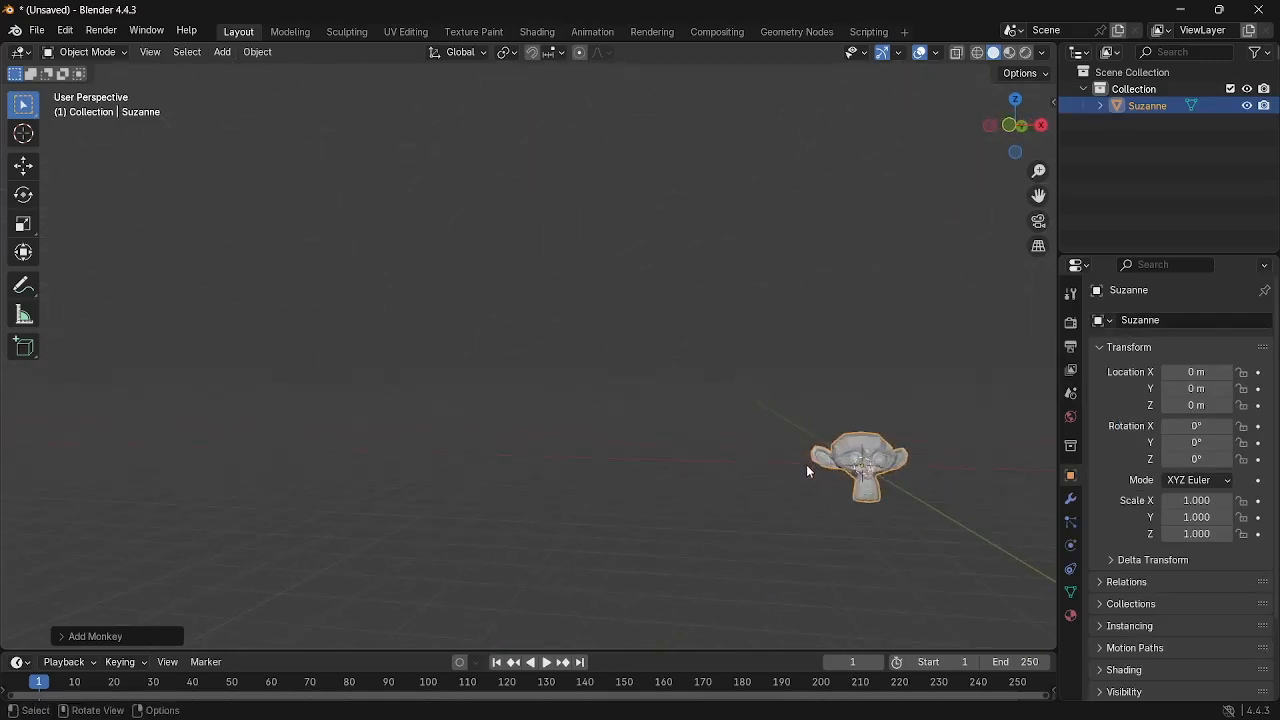
pyautogui.moveTo(850, 407); pyautogui.dragTo(505, 445, button='middle')
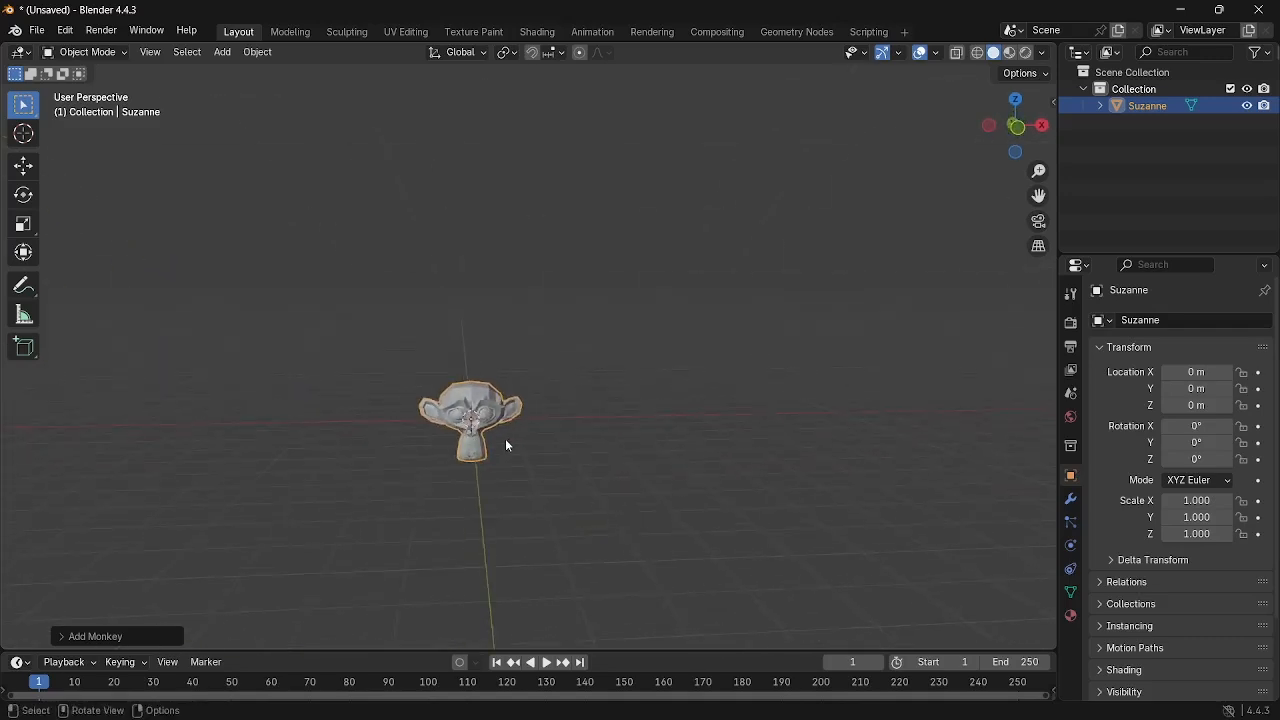
pyautogui.scroll(2, 505, 445)
pyautogui.moveTo(508, 422); pyautogui.dragTo(515, 434, button='middle')
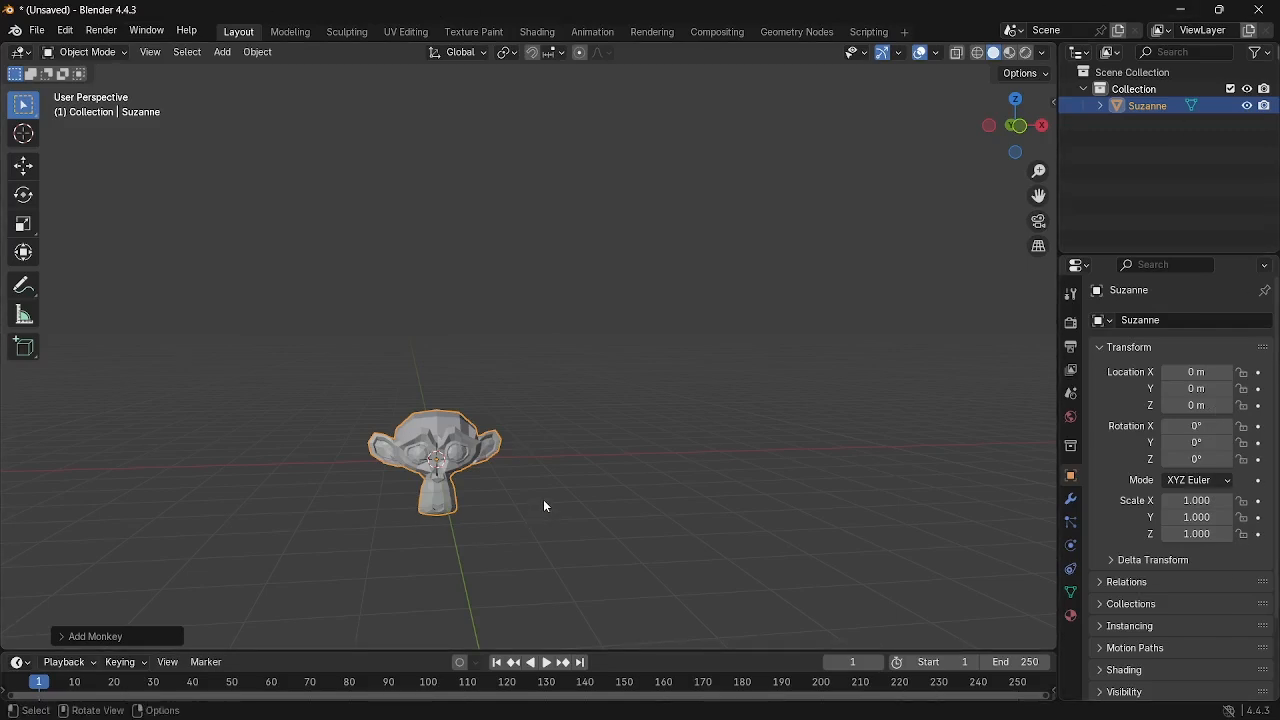
pyautogui.moveTo(572, 467); pyautogui.dragTo(558, 499, button='middle')
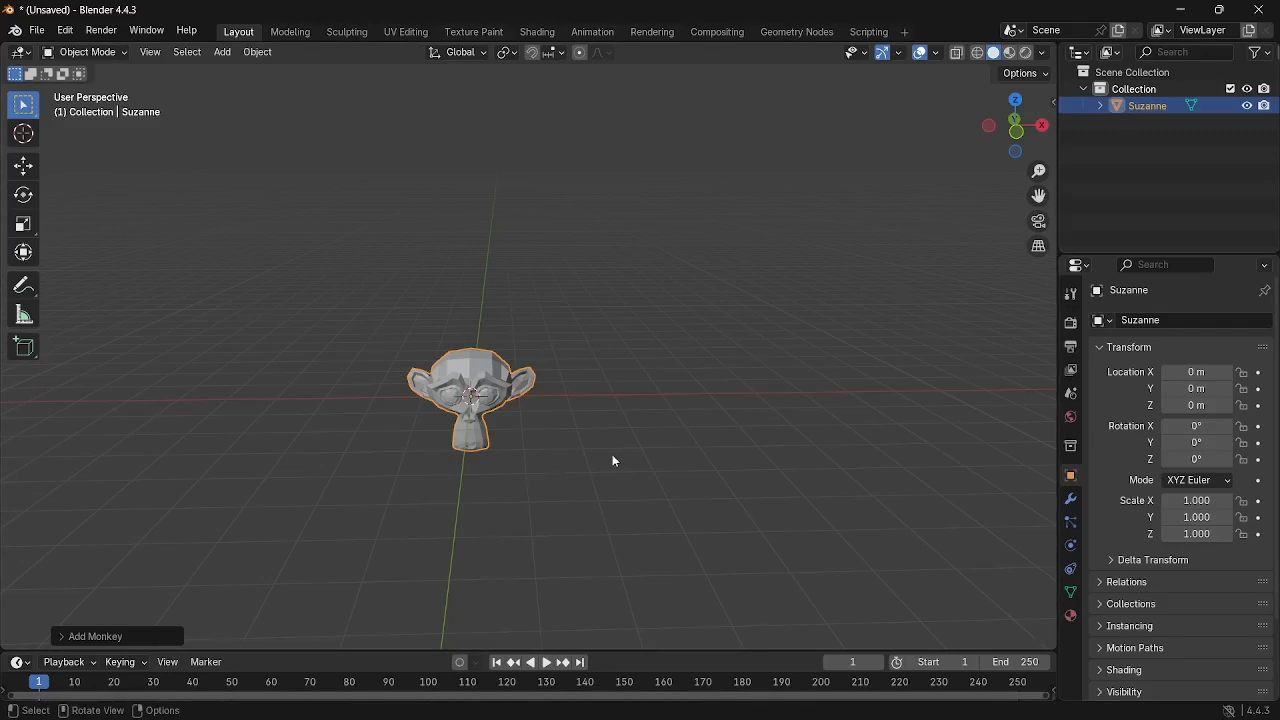
pyautogui.moveTo(613, 458); pyautogui.dragTo(633, 450, button='middle')
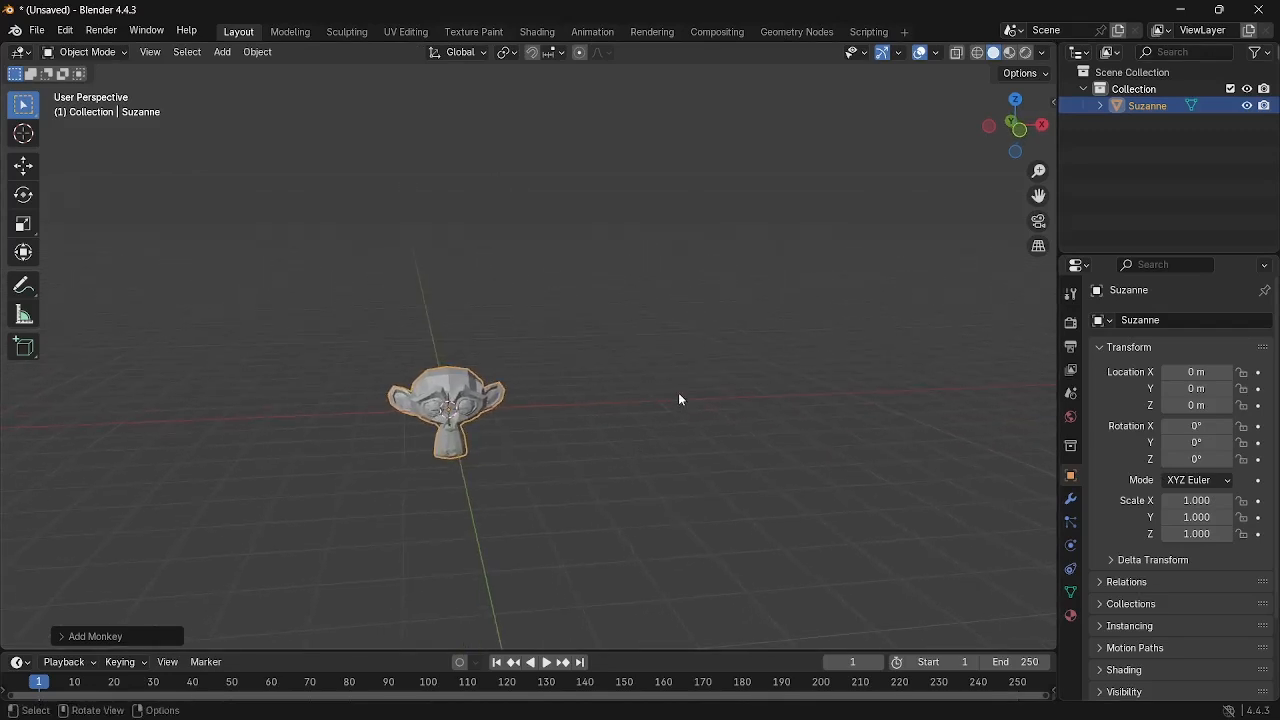
pyautogui.moveTo(563, 469)
pyautogui.mouseDown(button='middle')
pyautogui.moveTo(551, 471)
pyautogui.moveTo(573, 459)
pyautogui.moveTo(463, 486)
pyautogui.moveTo(497, 443)
pyautogui.moveTo(569, 466)
pyautogui.mouseUp(button='middle')
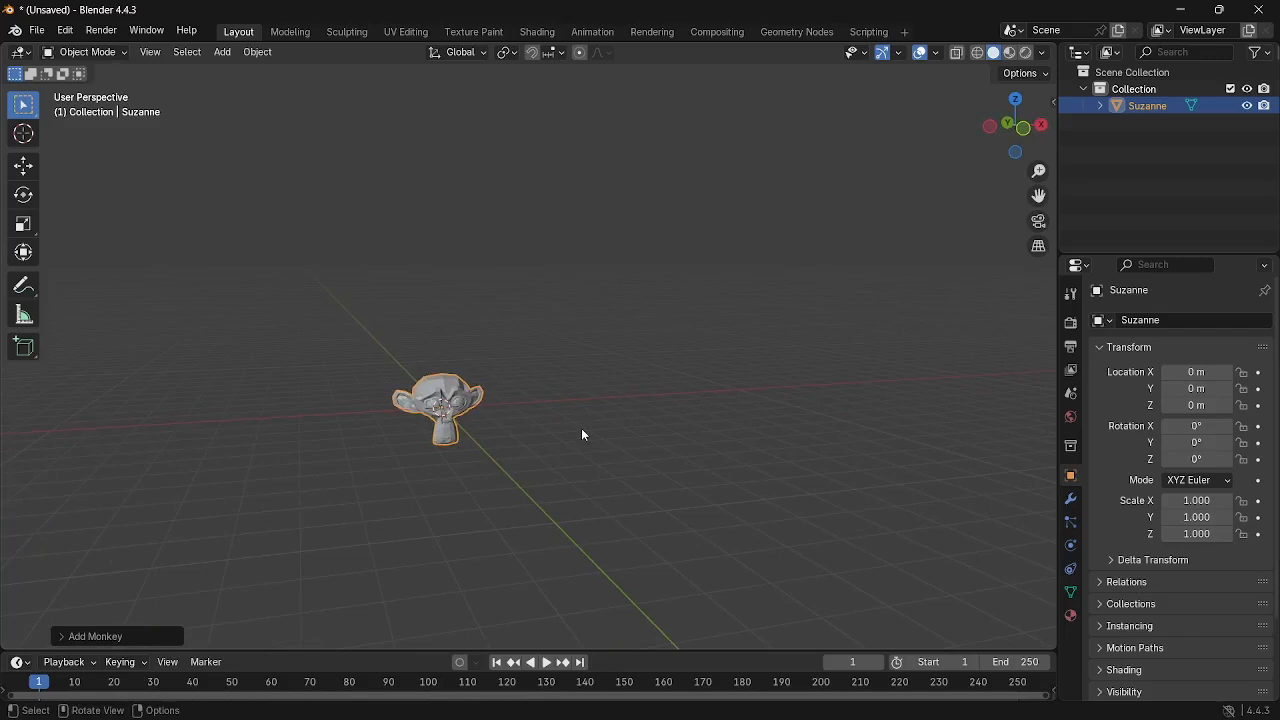
# Add a plane mesh at the world origin so that it cuts through the monkey head.
pyautogui.scroll(2, 582, 428)
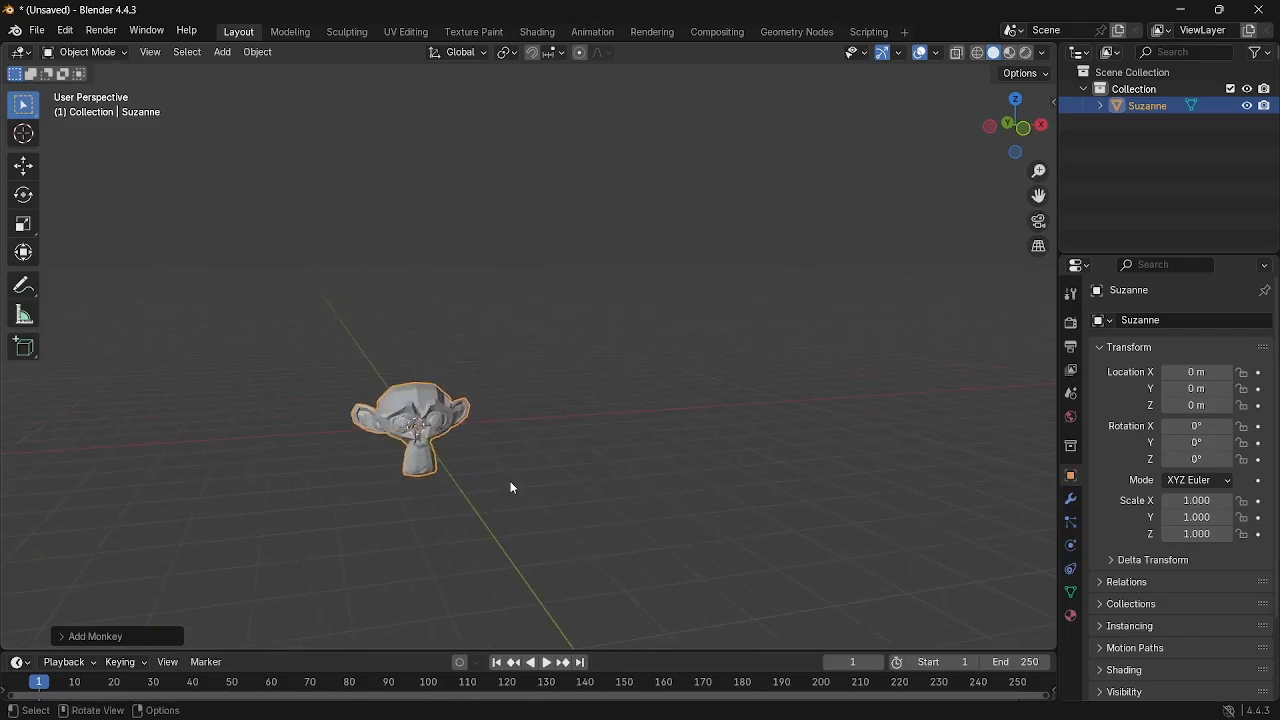
pyautogui.scroll(2, 397, 424)
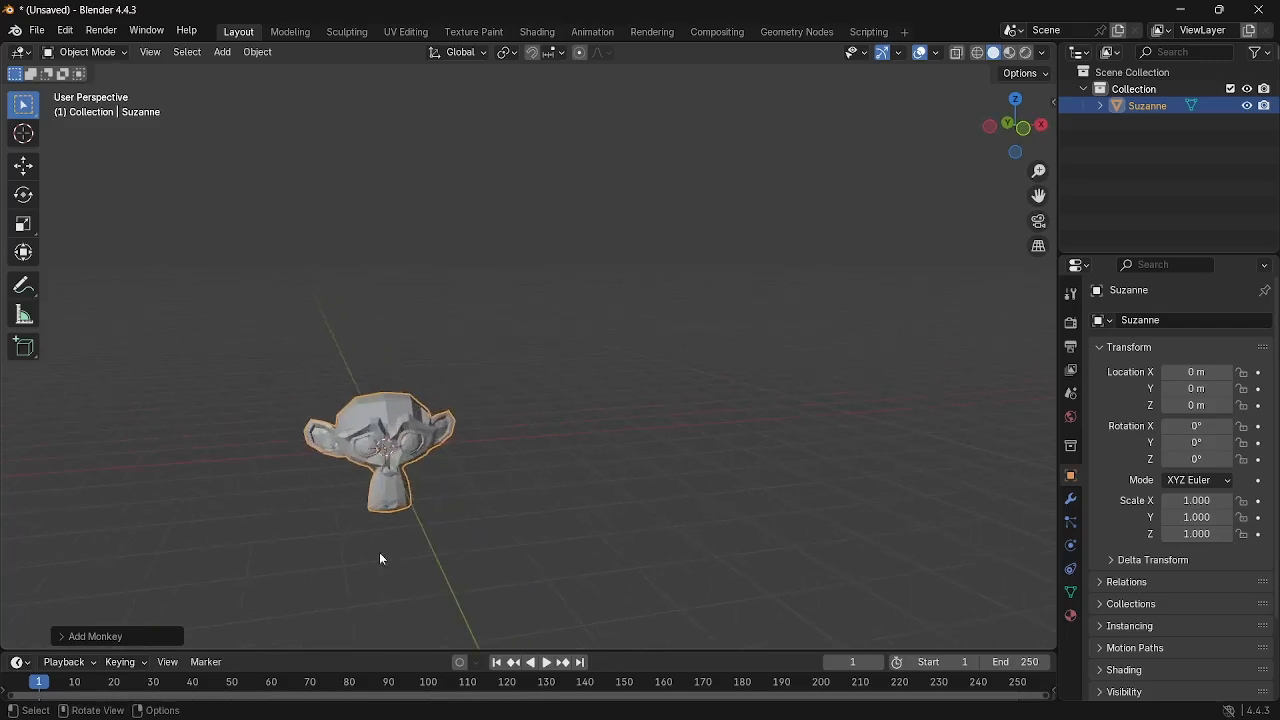
pyautogui.scroll(-2, 556, 420)
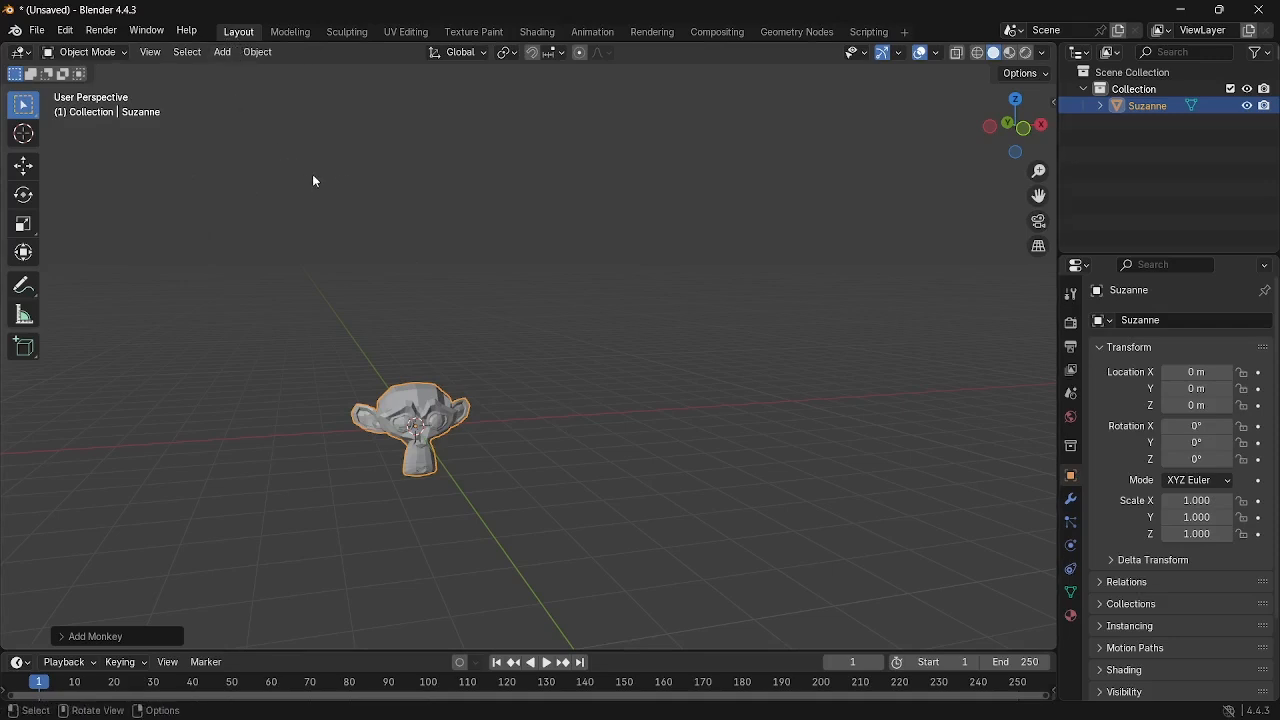
pyautogui.hotkey('shift', 'a')
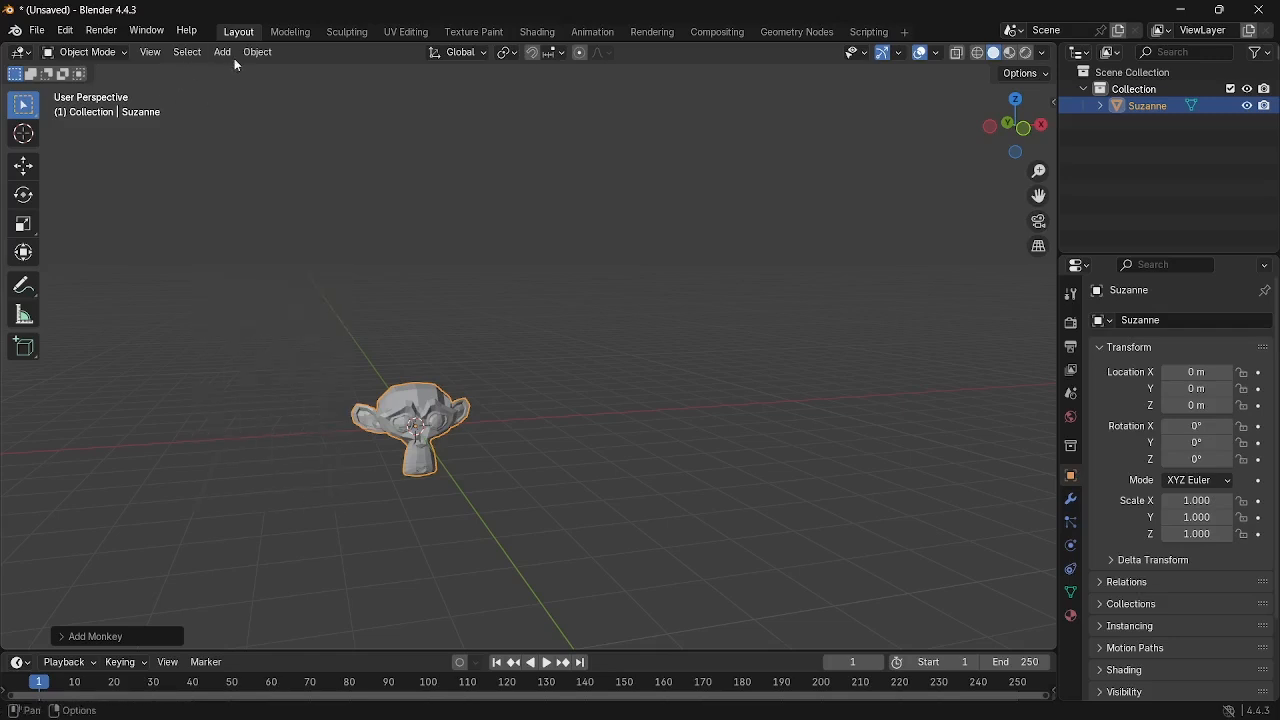
pyautogui.hotkey('shift', 'a')
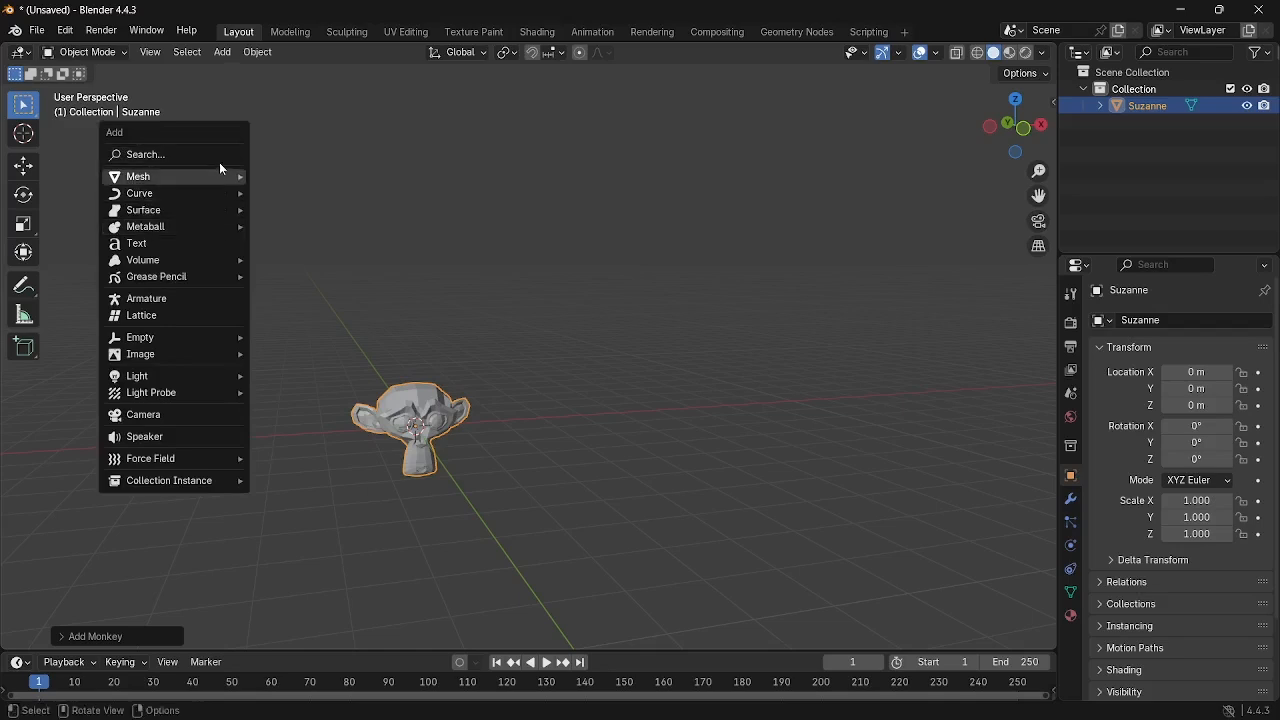
pyautogui.moveTo(224, 176)
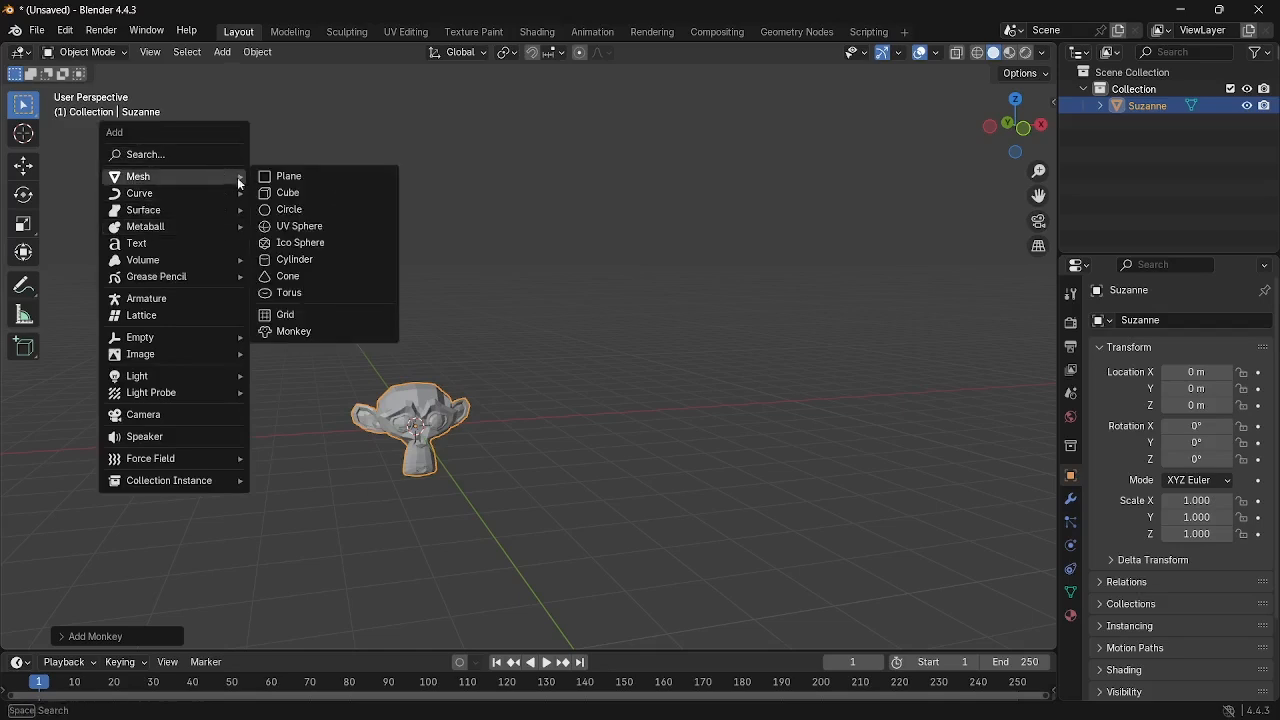
pyautogui.click(298, 176)
pyautogui.scroll(4, 386, 477)
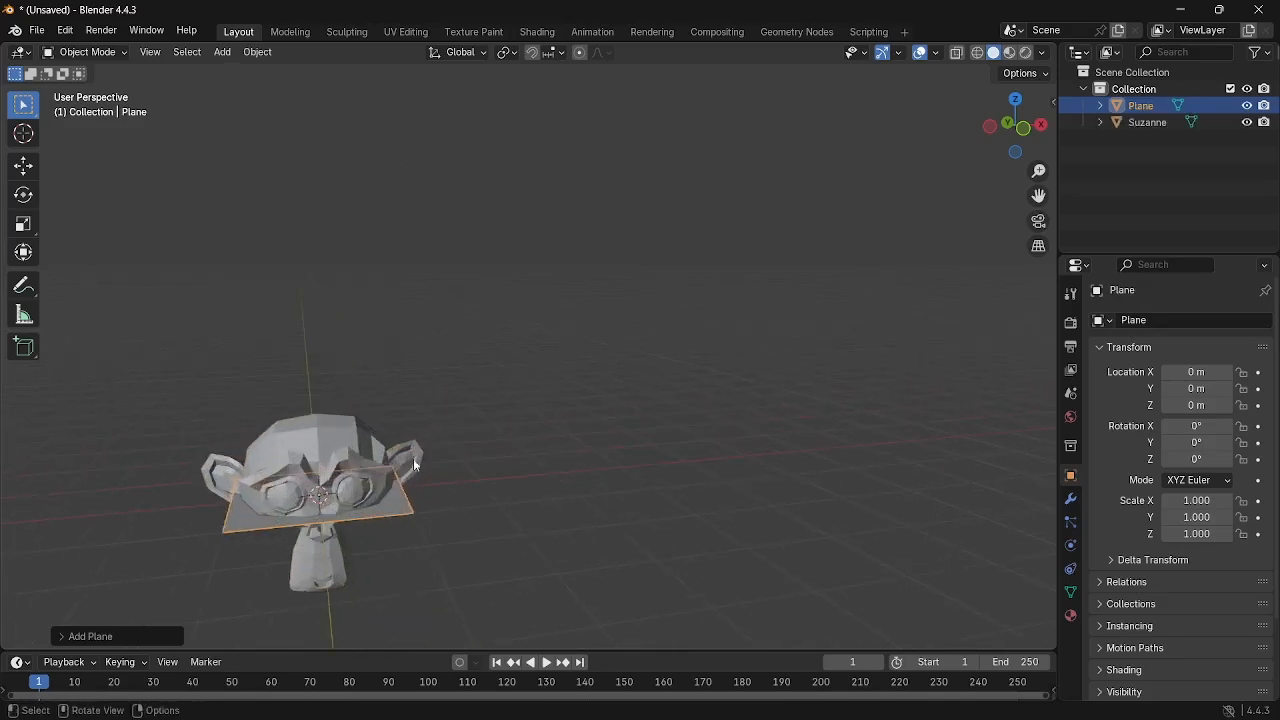
# Extend the selection to include the monkey head together with the plane.
pyautogui.moveTo(415, 467); pyautogui.dragTo(432, 488, button='middle')
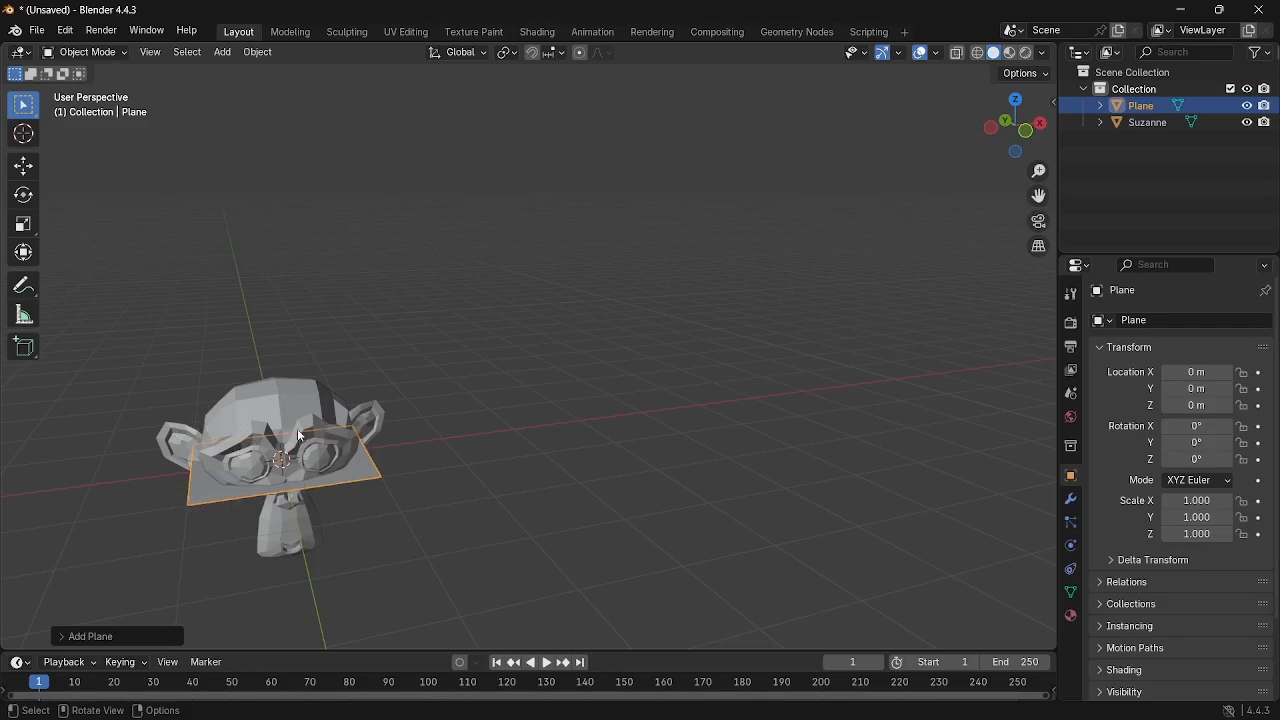
pyautogui.scroll(1, 281, 478)
pyautogui.moveTo(281, 493); pyautogui.dragTo(292, 470, button='middle')
pyautogui.moveTo(162, 558)
pyautogui.mouseDown(button='middle')
pyautogui.moveTo(140, 562)
pyautogui.moveTo(168, 560)
pyautogui.mouseUp(button='middle')
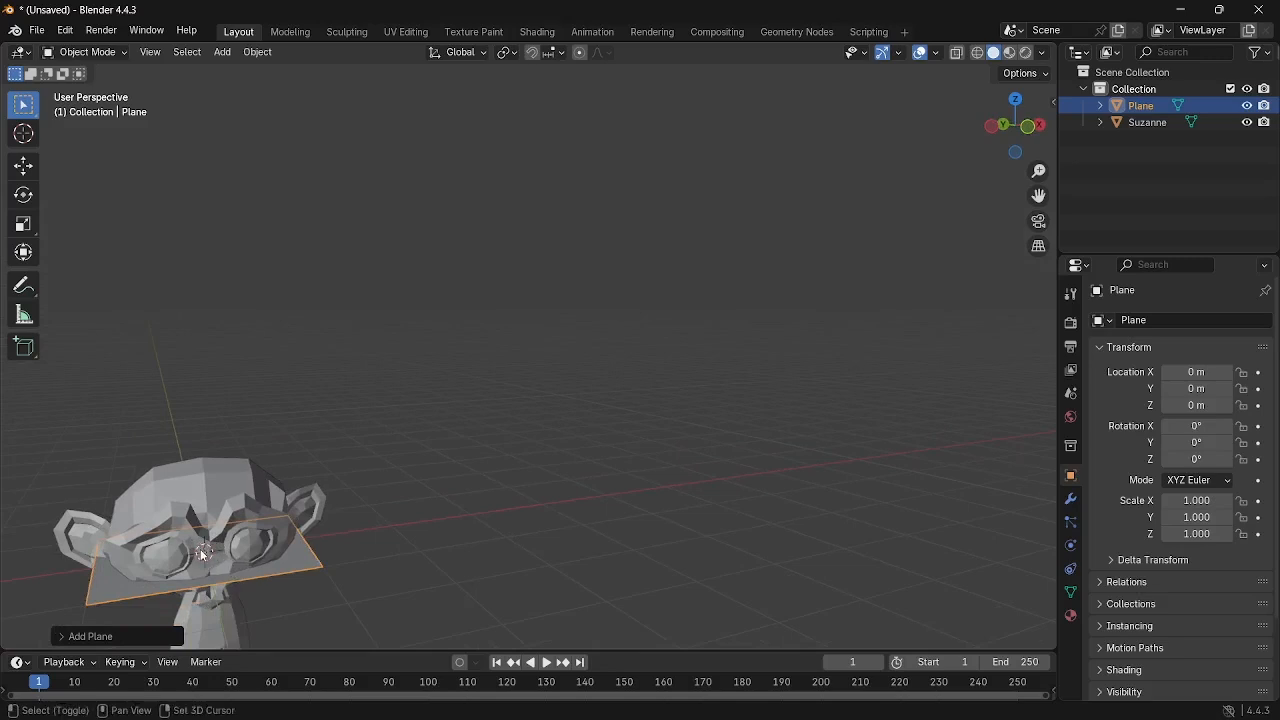
pyautogui.moveTo(202, 551); pyautogui.dragTo(262, 512)
# Examine the 3D cursor at the world origin, where the plane and the monkey head overlap, from closer and slightly different angles.
pyautogui.moveTo(312, 434); pyautogui.dragTo(306, 580, button='middle')
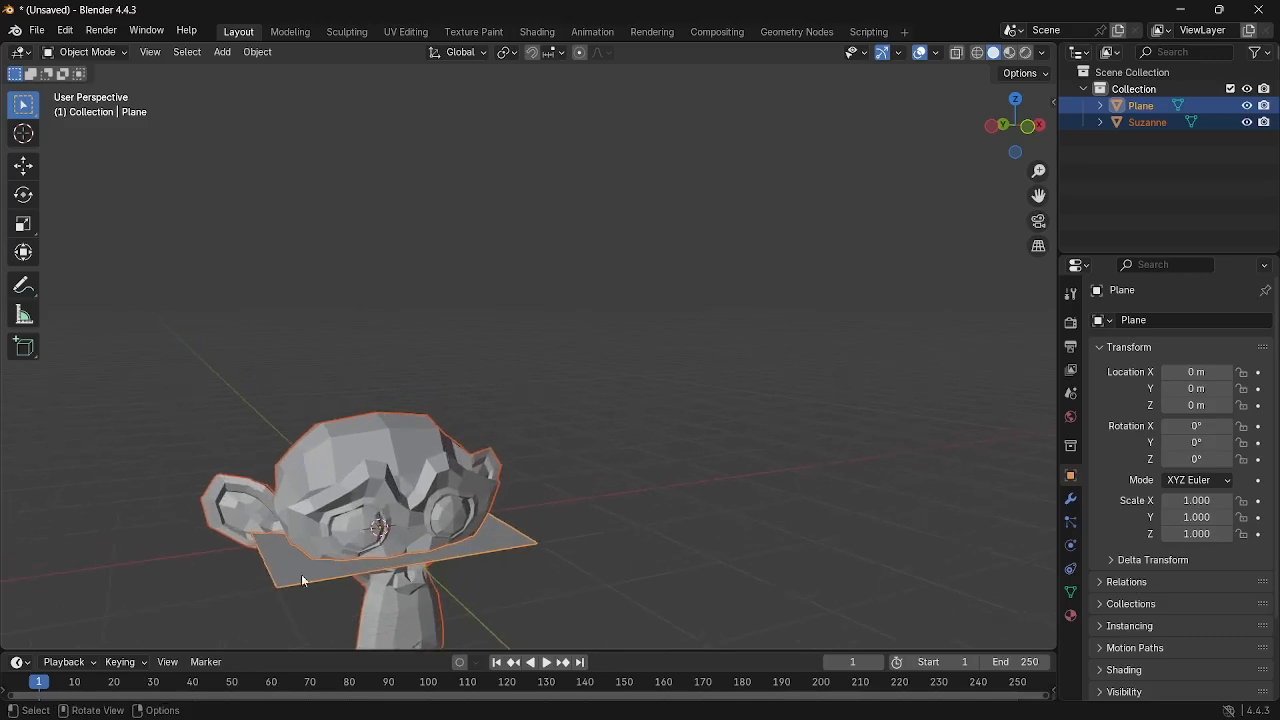
pyautogui.keyDown('shift'); pyautogui.moveTo(481, 450); pyautogui.dragTo(751, 220, button='middle'); pyautogui.keyUp('shift')
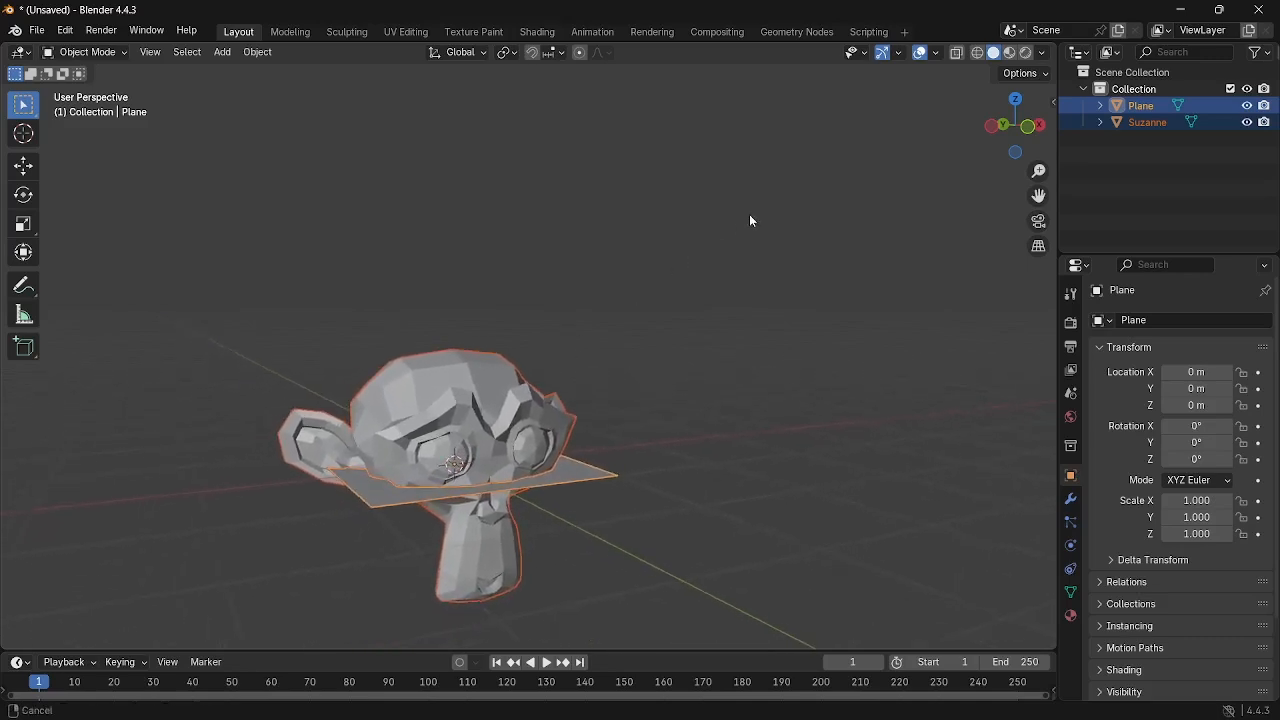
pyautogui.scroll(3, 456, 567)
pyautogui.keyDown('shift'); pyautogui.moveTo(431, 511); pyautogui.dragTo(585, 422, button='middle'); pyautogui.keyUp('shift')
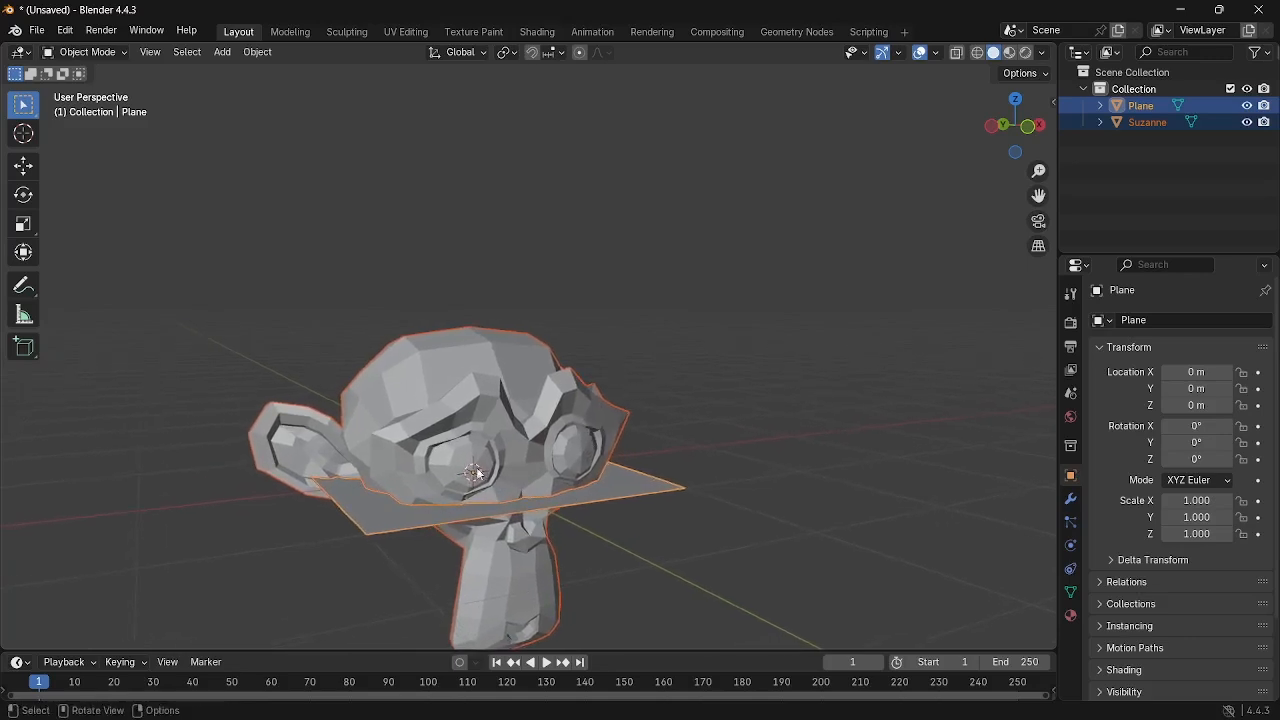
pyautogui.moveTo(482, 474); pyautogui.dragTo(556, 518, button='middle')
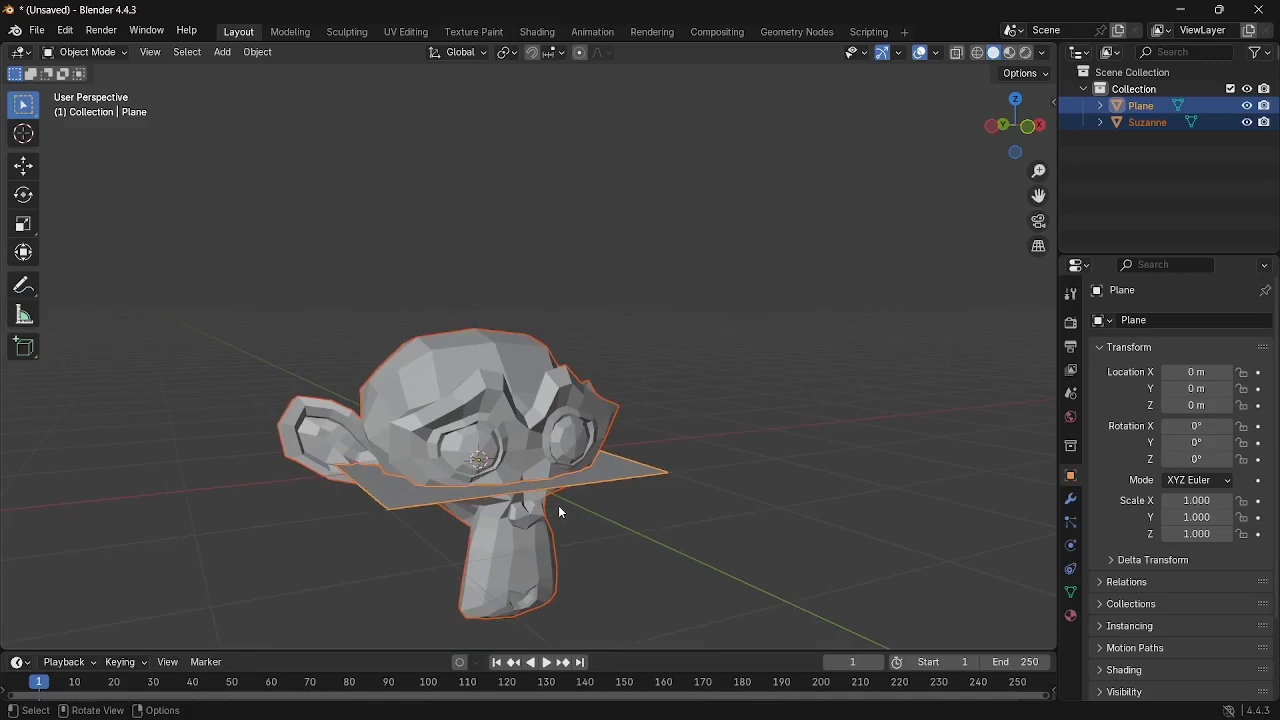
pyautogui.moveTo(592, 490); pyautogui.dragTo(676, 434, button='middle')
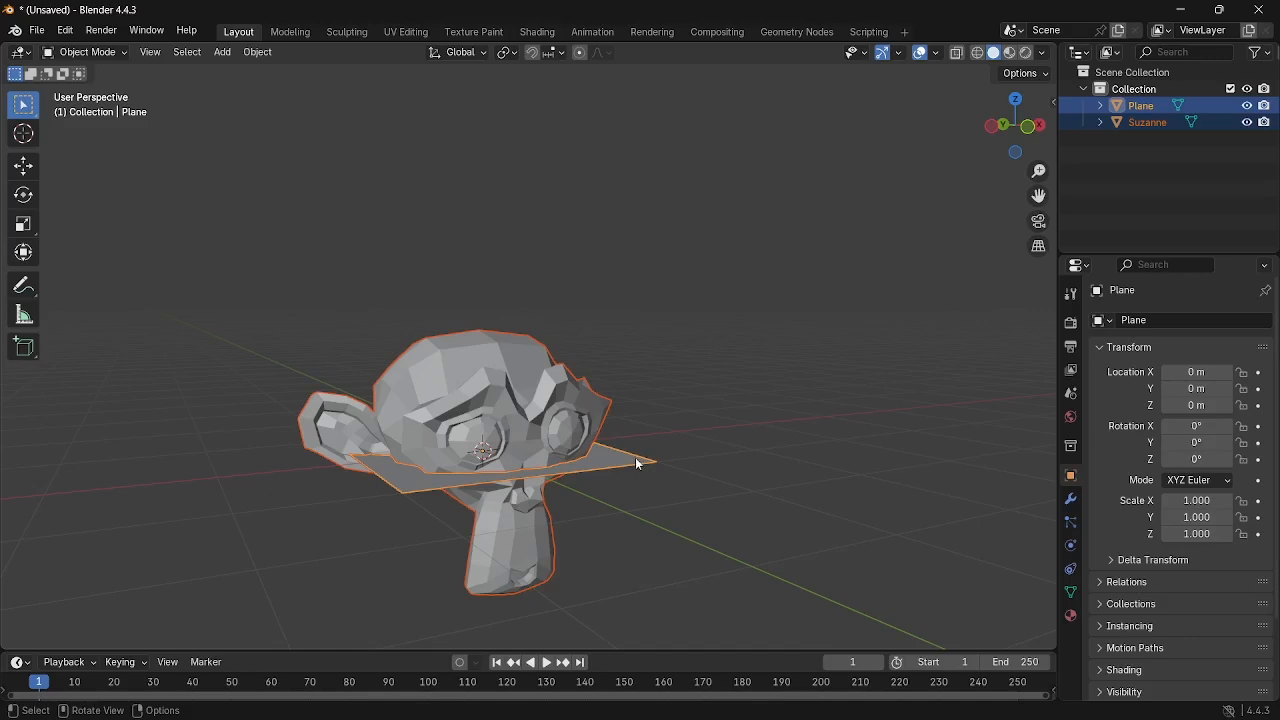
pyautogui.moveTo(637, 463); pyautogui.dragTo(718, 405, button='middle')
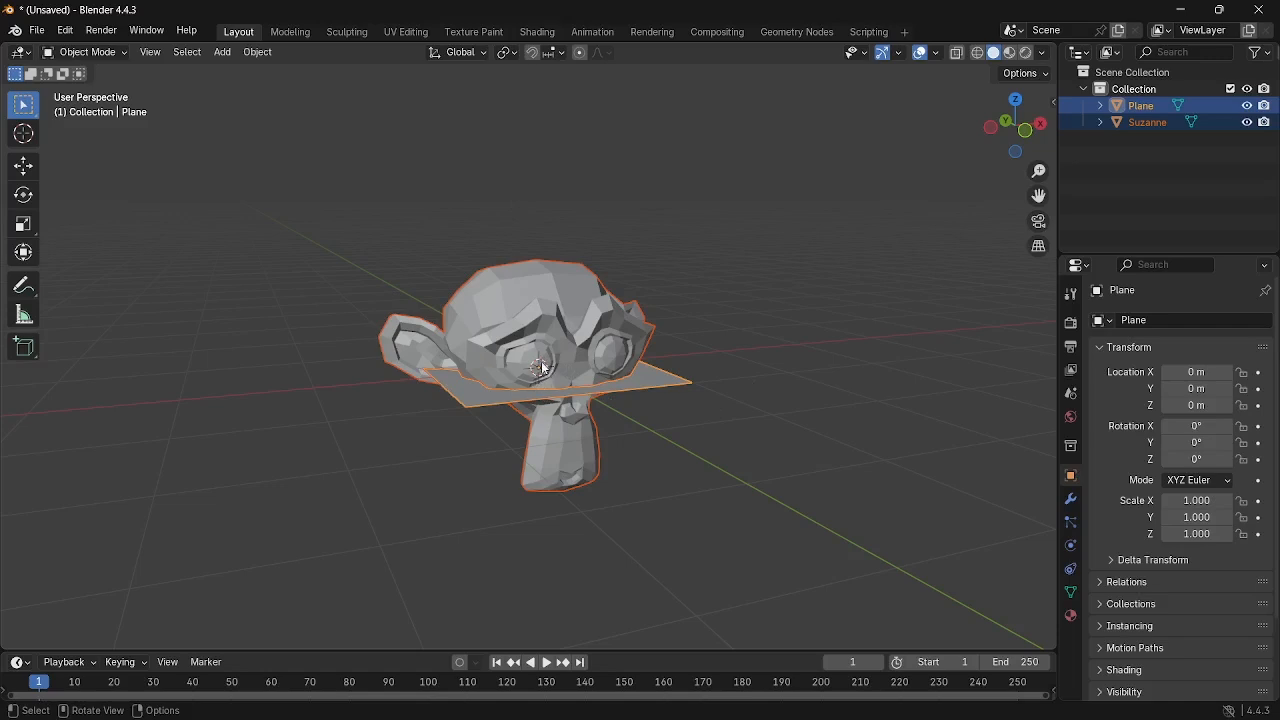
# Place the 3D cursor in empty space beside the monkey head, at about X -3.38 m, Y 1.37 m, Z 0.16 m, and deselect all objects.
pyautogui.click(31, 139)
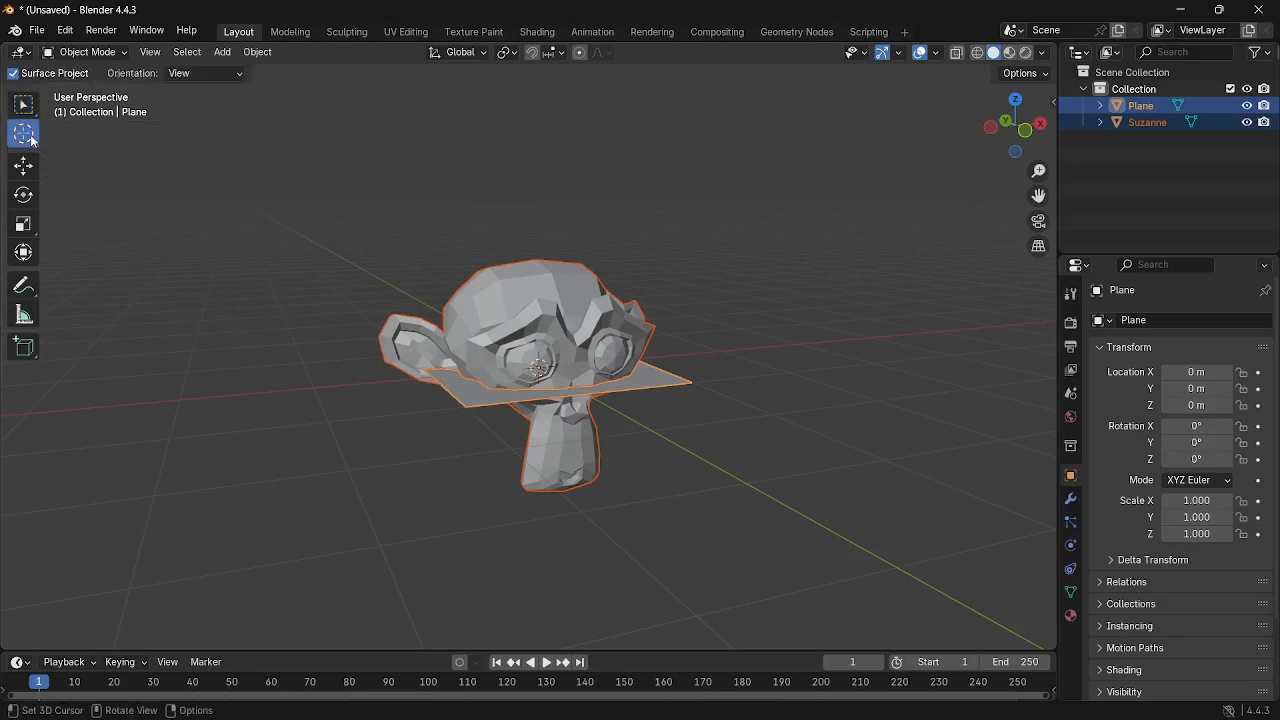
pyautogui.click(157, 416)
pyautogui.click(143, 350)
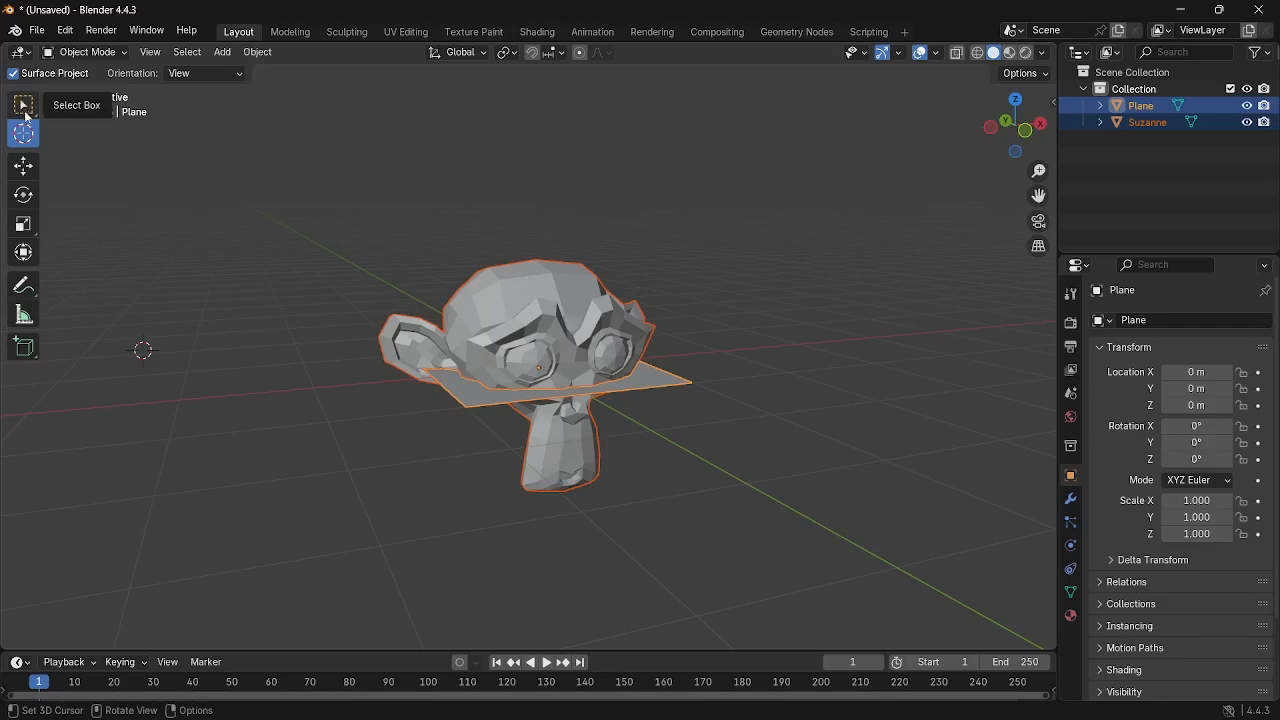
pyautogui.click(30, 110)
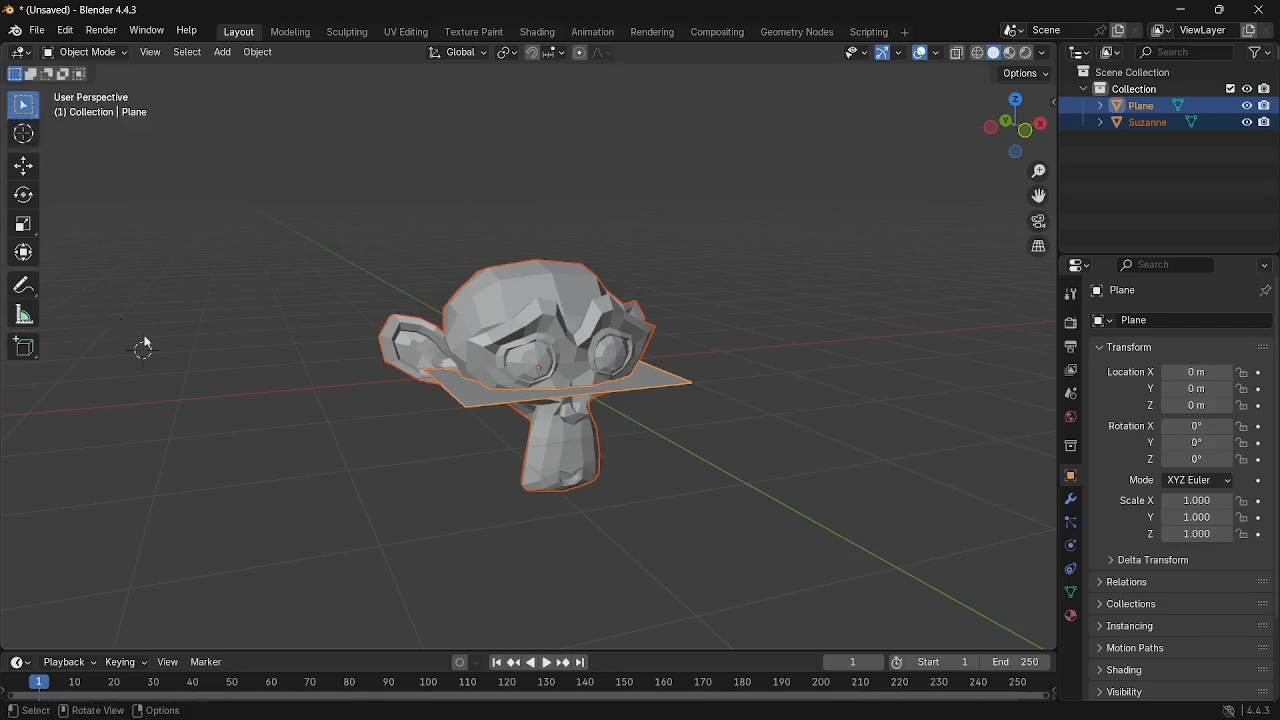
pyautogui.moveTo(209, 371); pyautogui.dragTo(271, 320, button='middle')
pyautogui.click(271, 320)
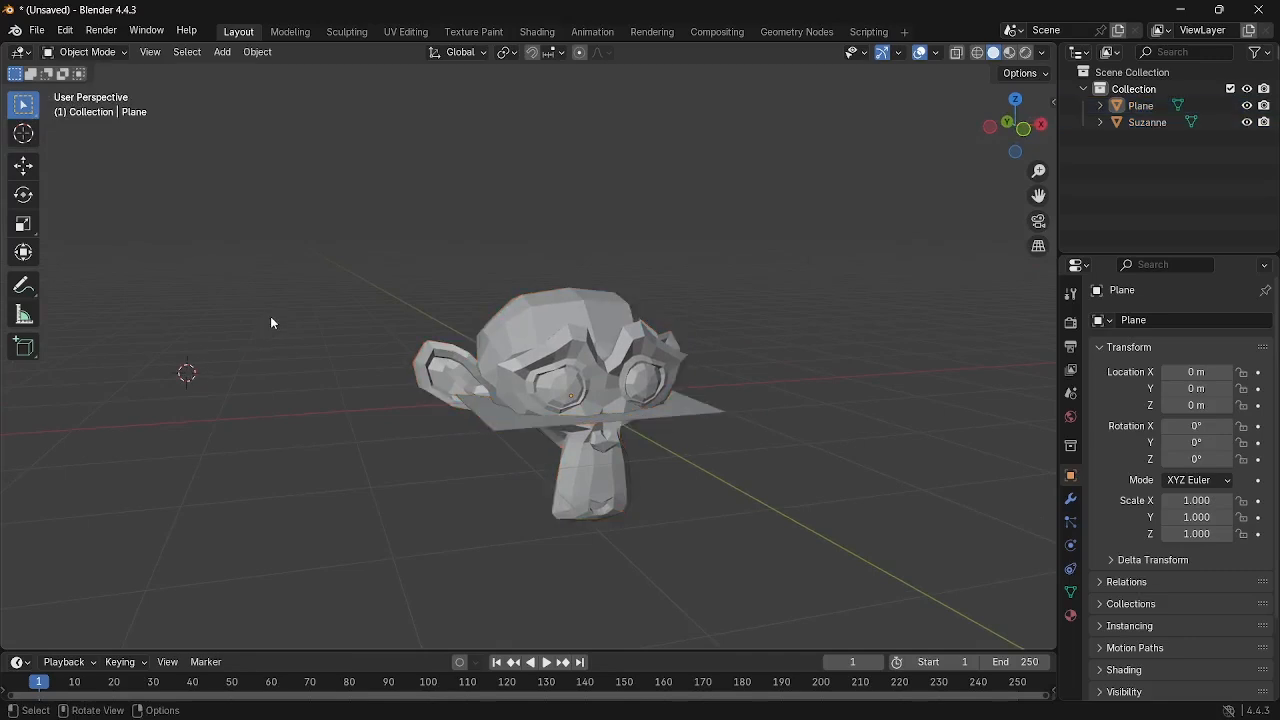
# Add a cube mesh at the 3D cursor beside the monkey head.
pyautogui.hotkey('shift', 'a')
pyautogui.moveTo(270, 316)
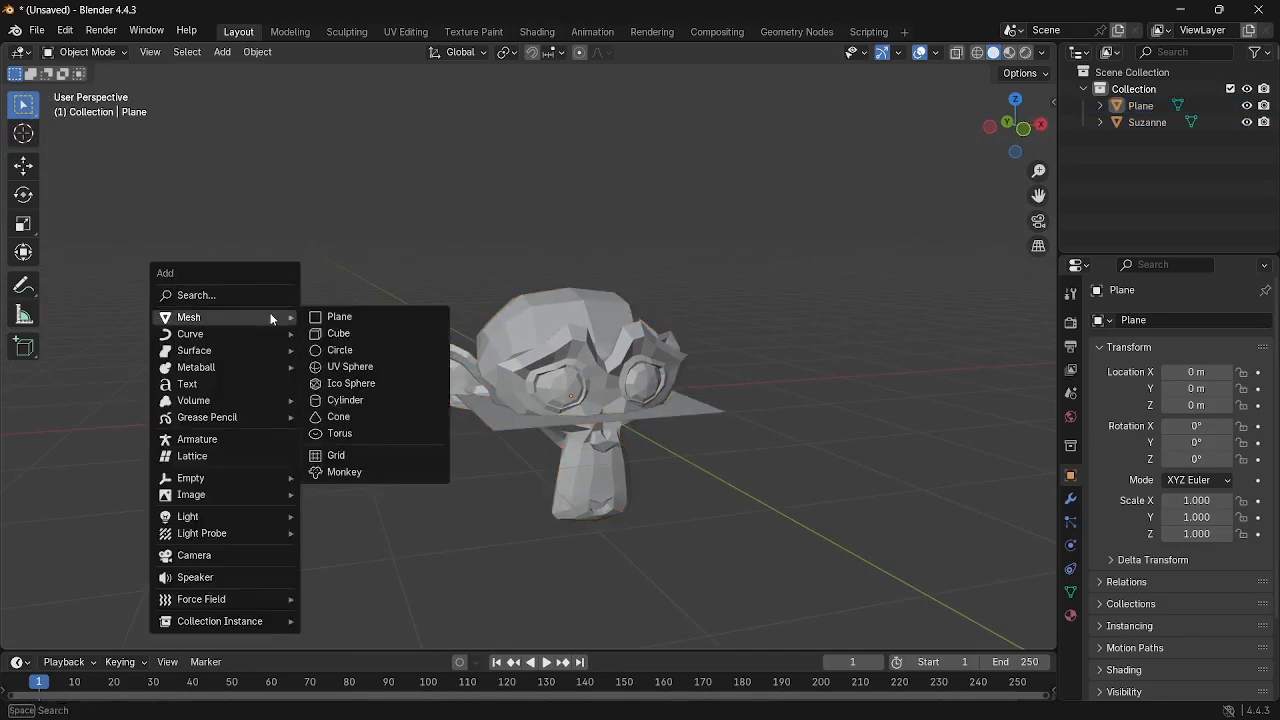
pyautogui.click(334, 333)
pyautogui.scroll(-1, 300, 355)
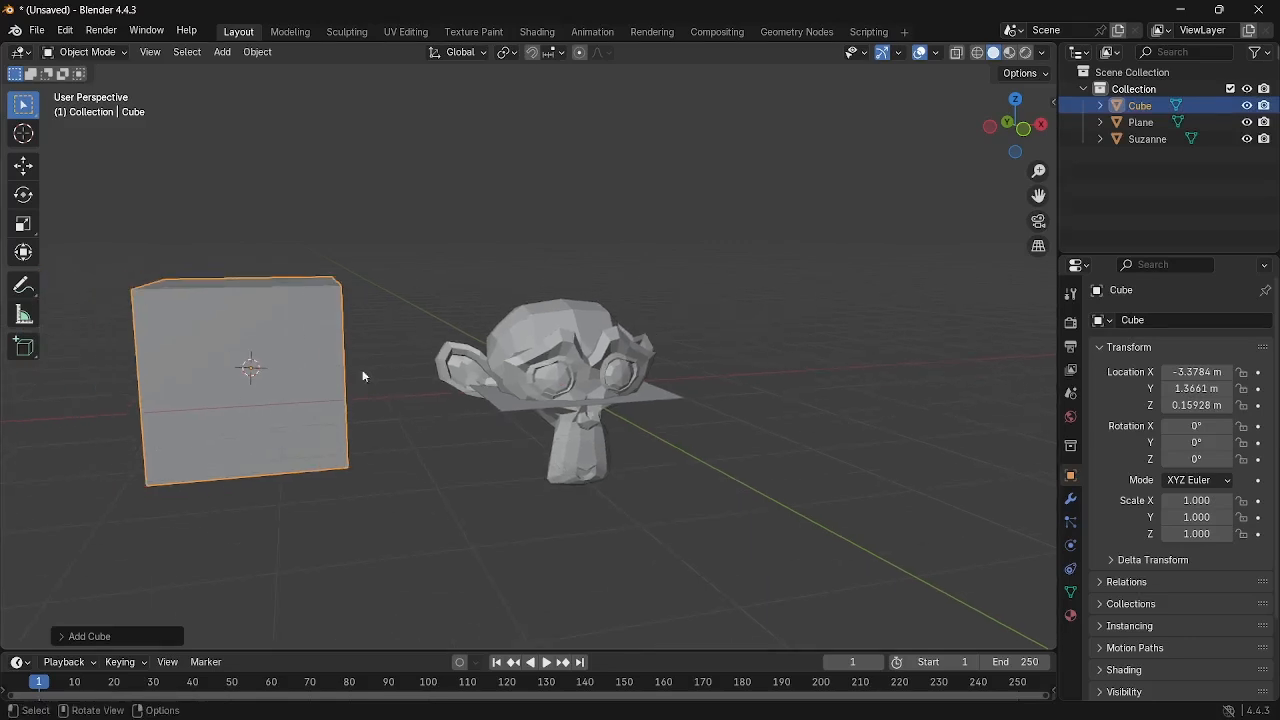
pyautogui.scroll(-2, 335, 350)
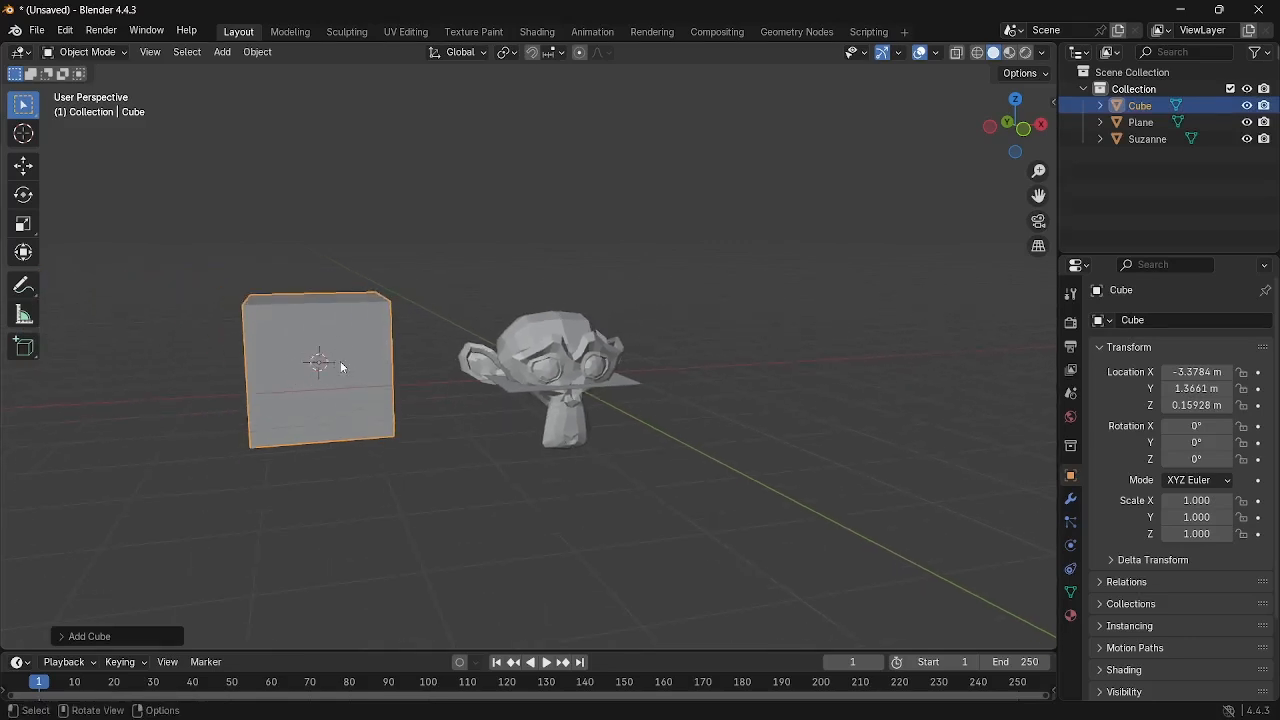
pyautogui.scroll(-1, 369, 368)
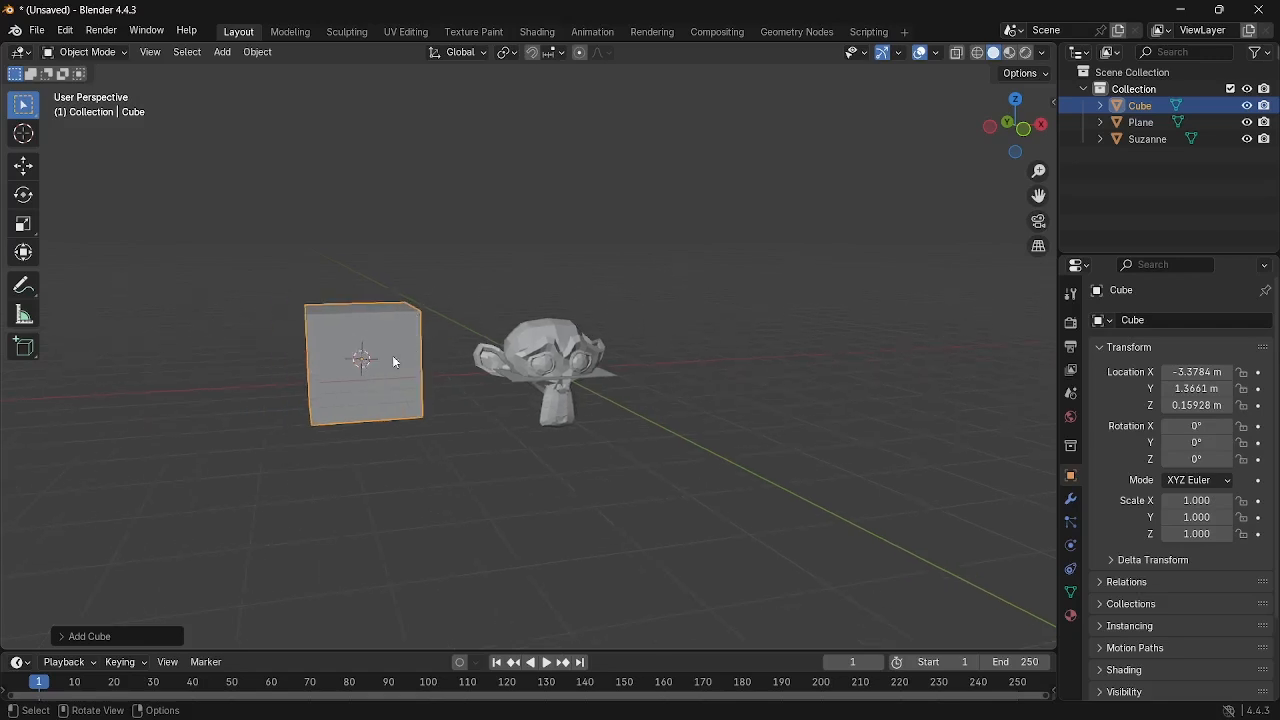
pyautogui.scroll(-1, 405, 376)
pyautogui.scroll(1, 403, 360)
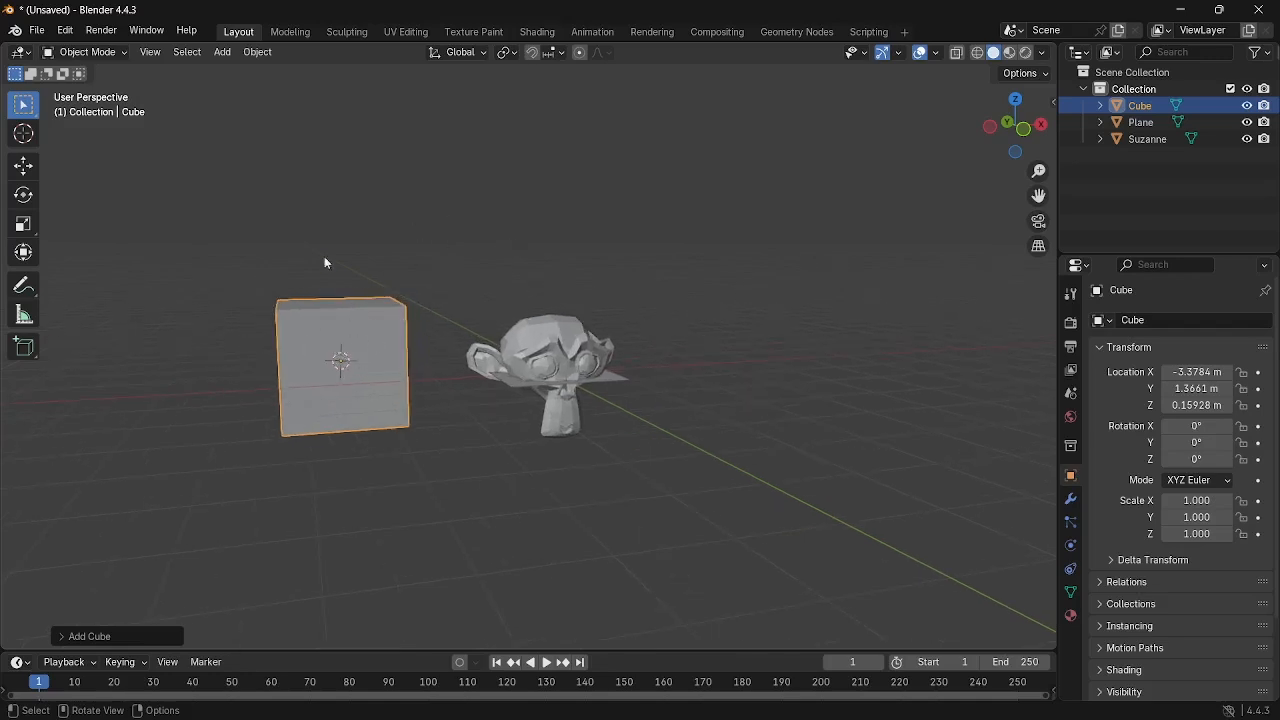
pyautogui.scroll(-1, 370, 264)
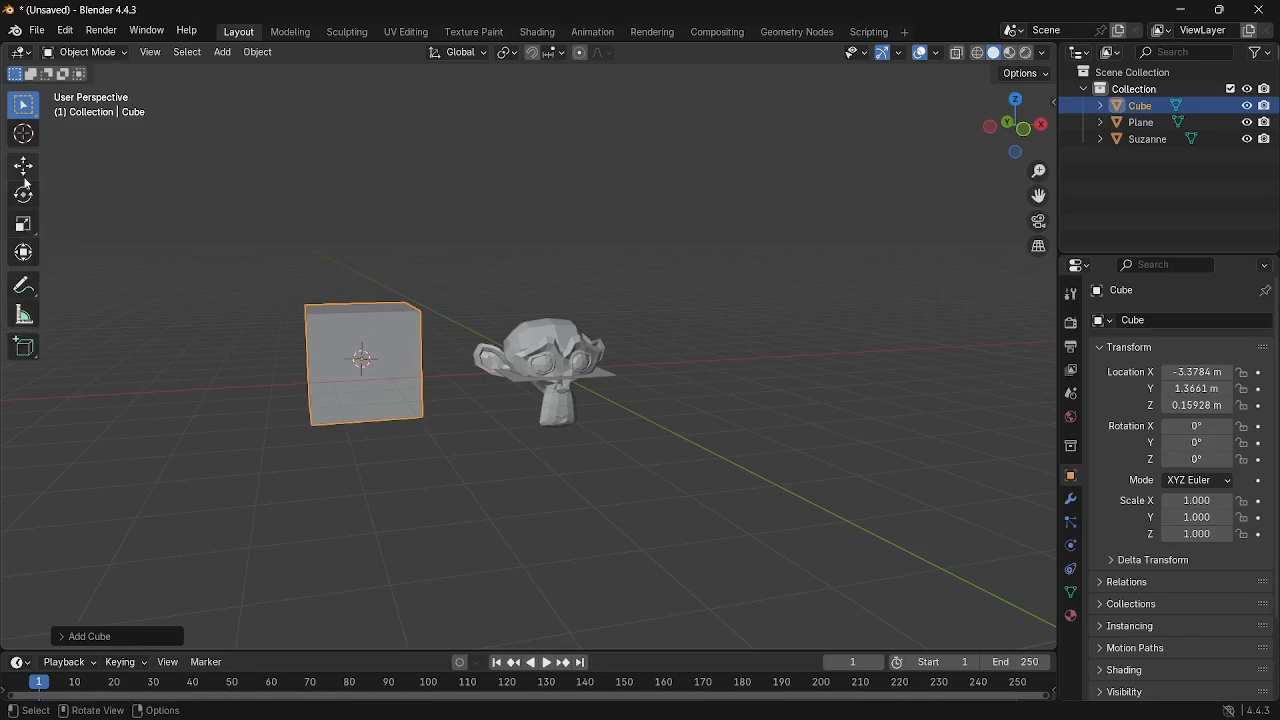
# Move the cube away from the 3D cursor with the Move tool to about X -5.16 m, Y -0.20 m, Z -0.35 m.
pyautogui.click(24, 172)
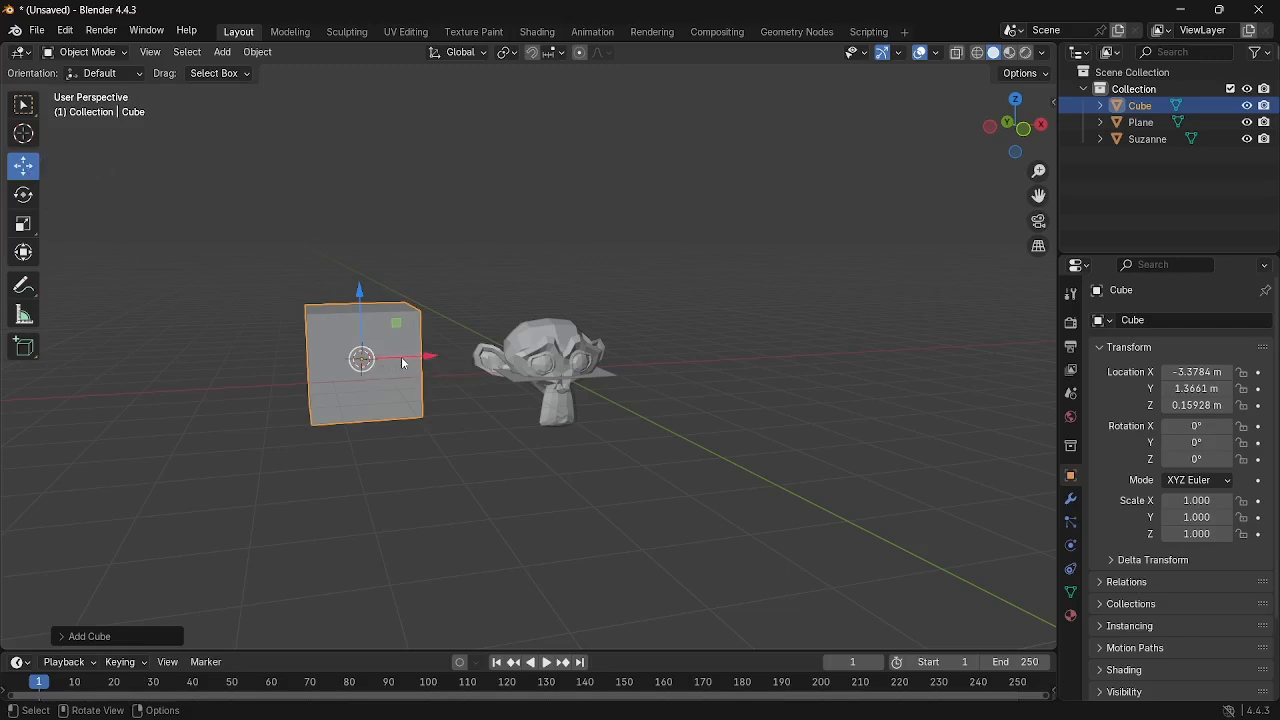
pyautogui.moveTo(401, 356); pyautogui.dragTo(264, 342)
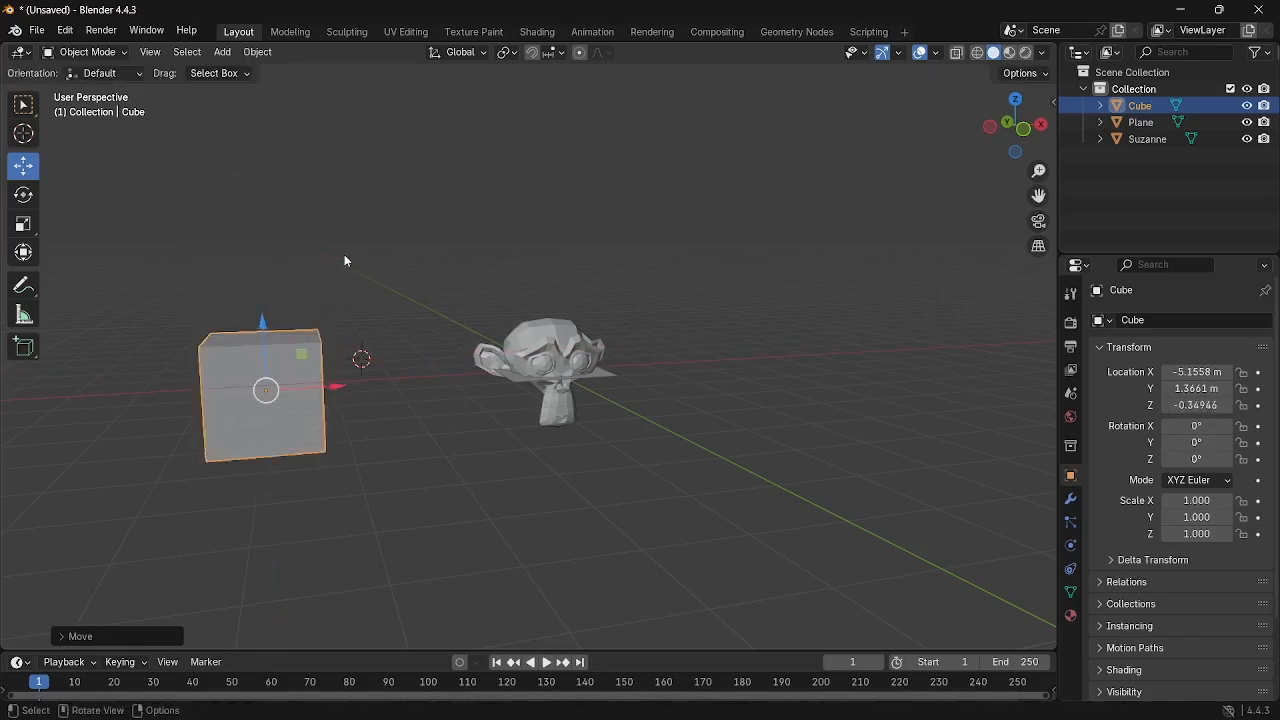
pyautogui.moveTo(344, 255); pyautogui.dragTo(350, 355, button='middle')
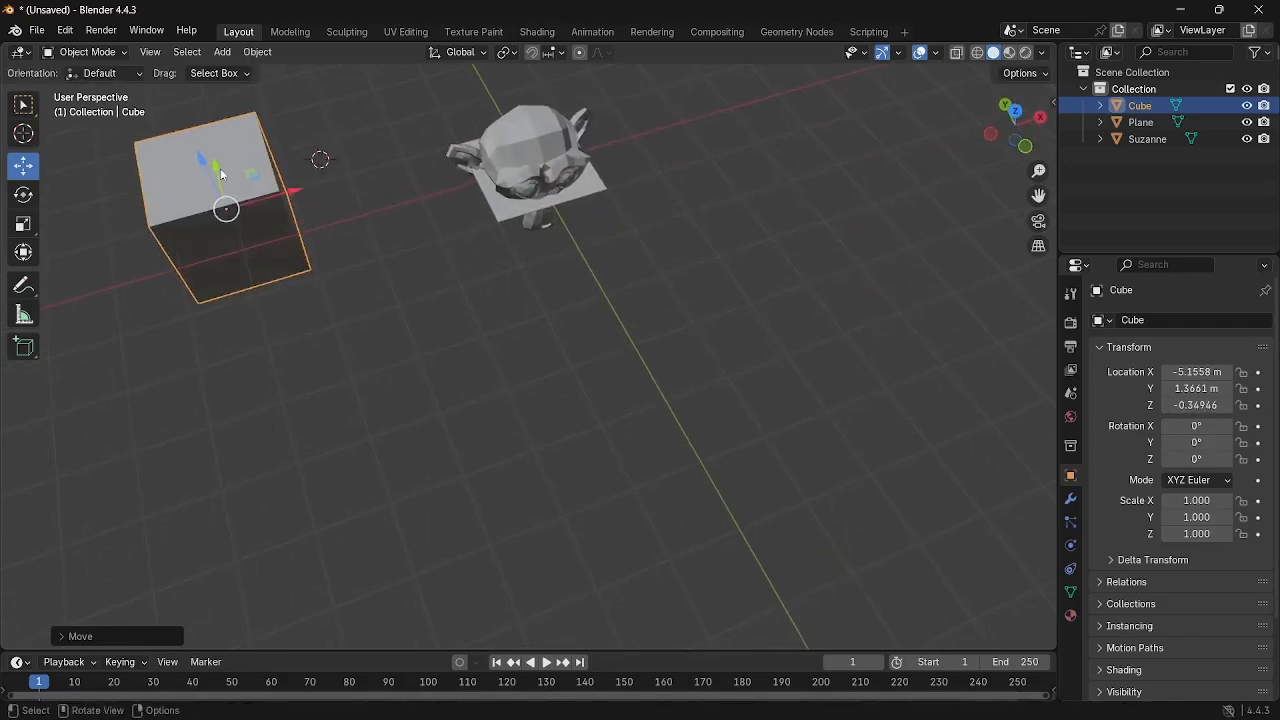
pyautogui.moveTo(220, 175); pyautogui.dragTo(216, 238)
# Grab the cube and move it freely, without an axis constraint, to about X -8.17 m, Y -0.40 m, Z -0.26 m.
pyautogui.scroll(-2, 357, 236)
pyautogui.moveTo(359, 237); pyautogui.dragTo(367, 188, button='middle')
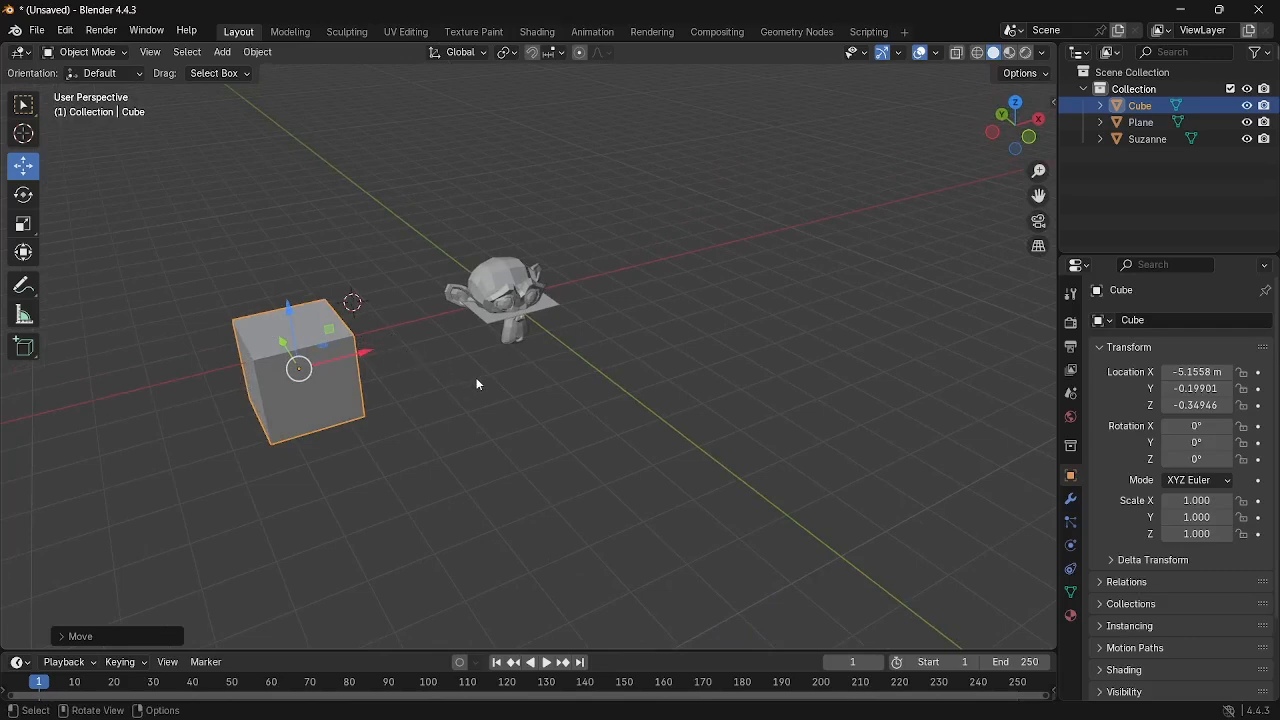
pyautogui.moveTo(478, 384); pyautogui.dragTo(400, 378, button='middle')
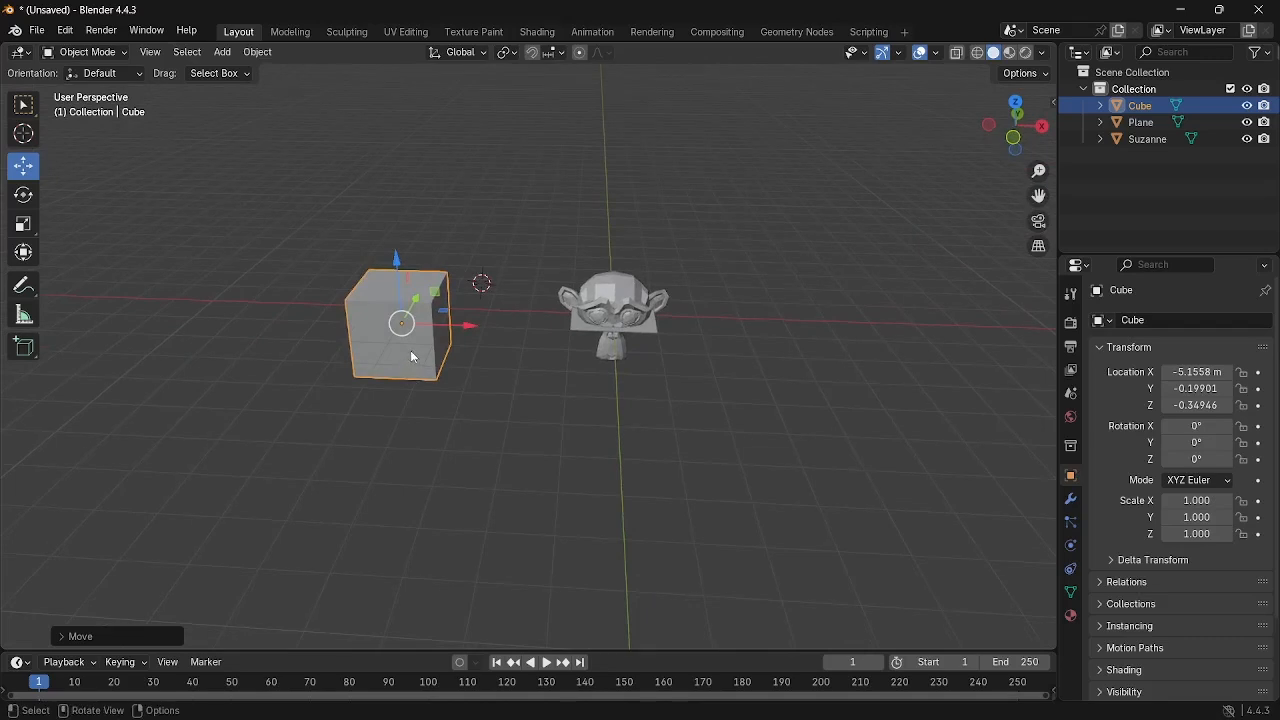
pyautogui.press('g')
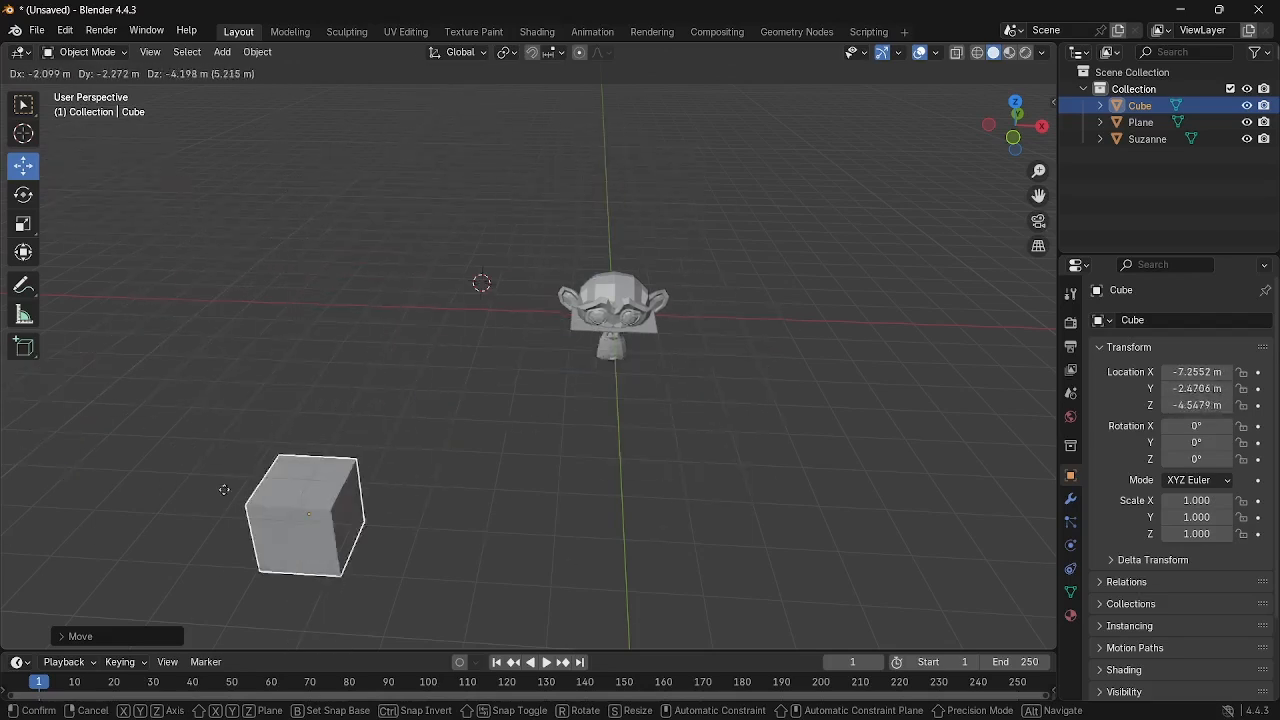
pyautogui.click(294, 348)
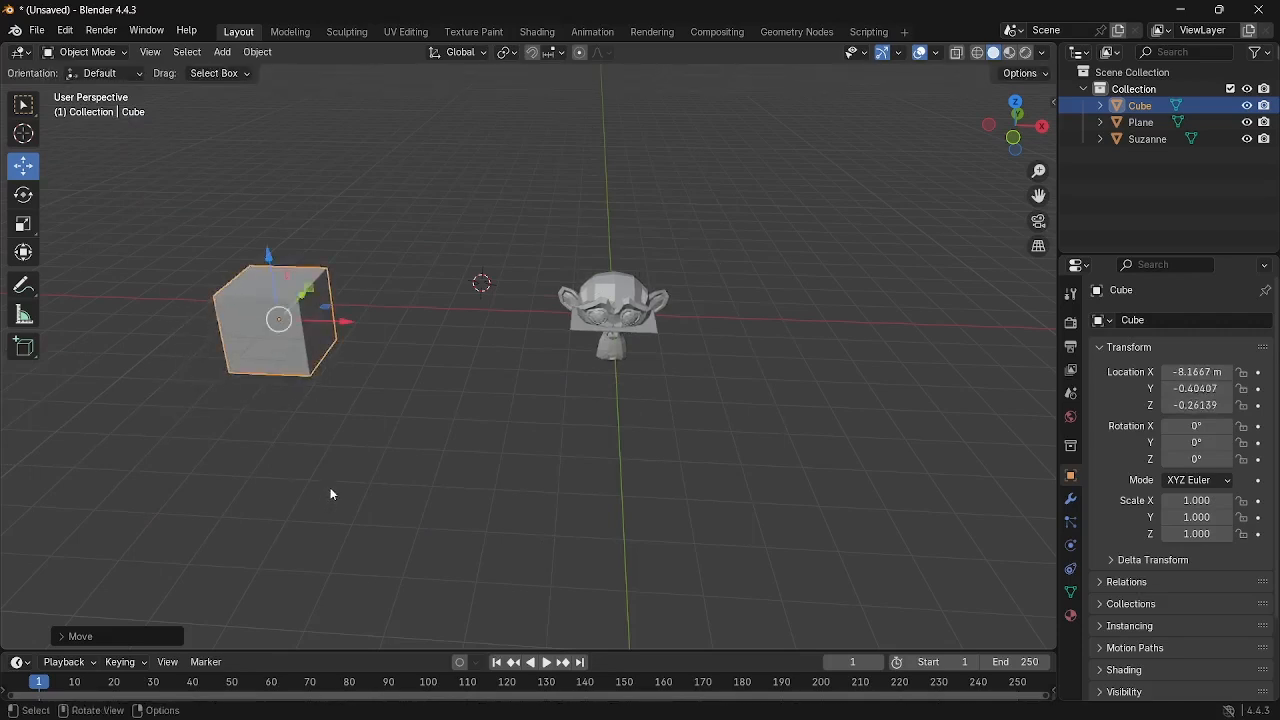
# Rotate the cube with the Rotate tool and then freely to about X -112°, Y 55°, Z 221°.
pyautogui.click(15, 200)
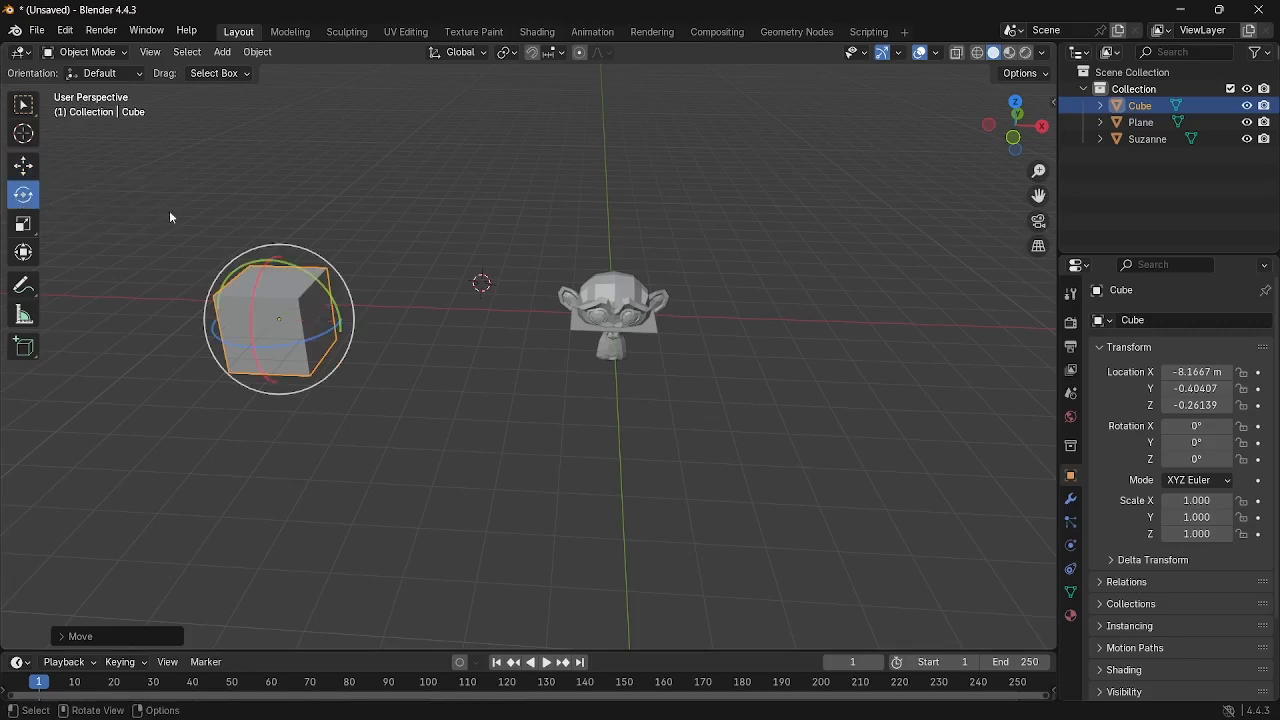
pyautogui.moveTo(242, 272); pyautogui.dragTo(265, 298)
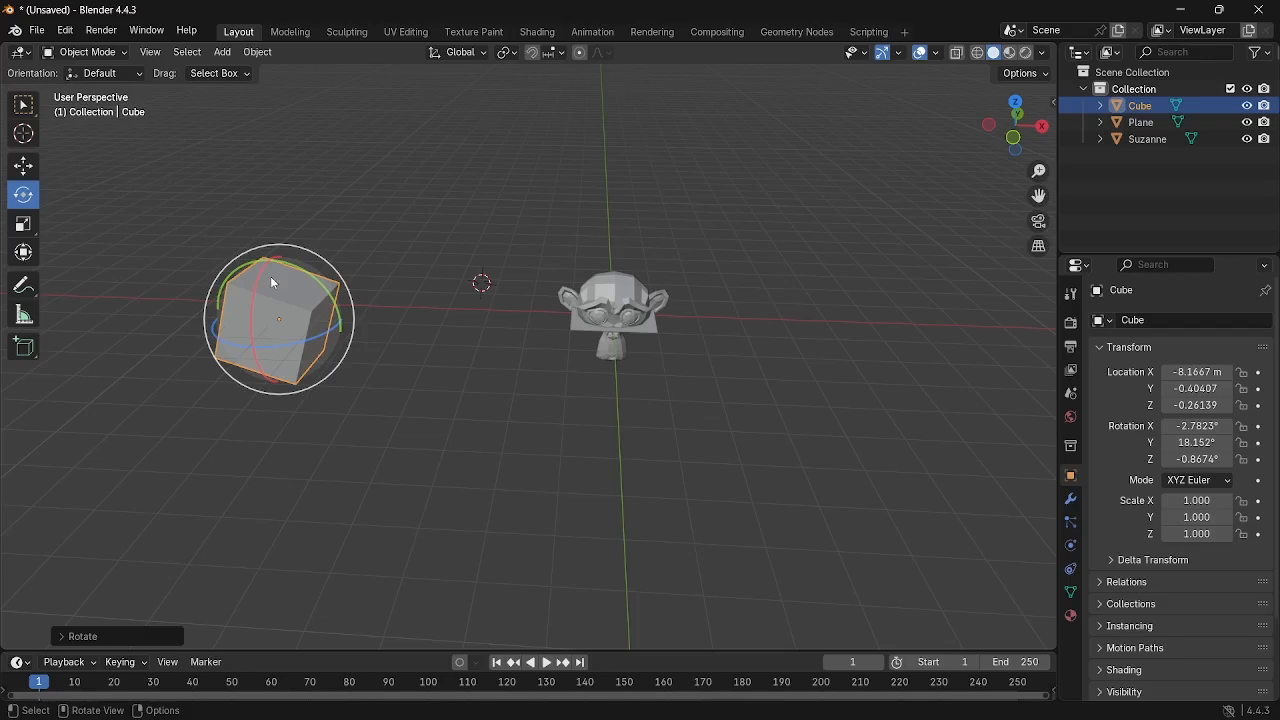
pyautogui.press('r')
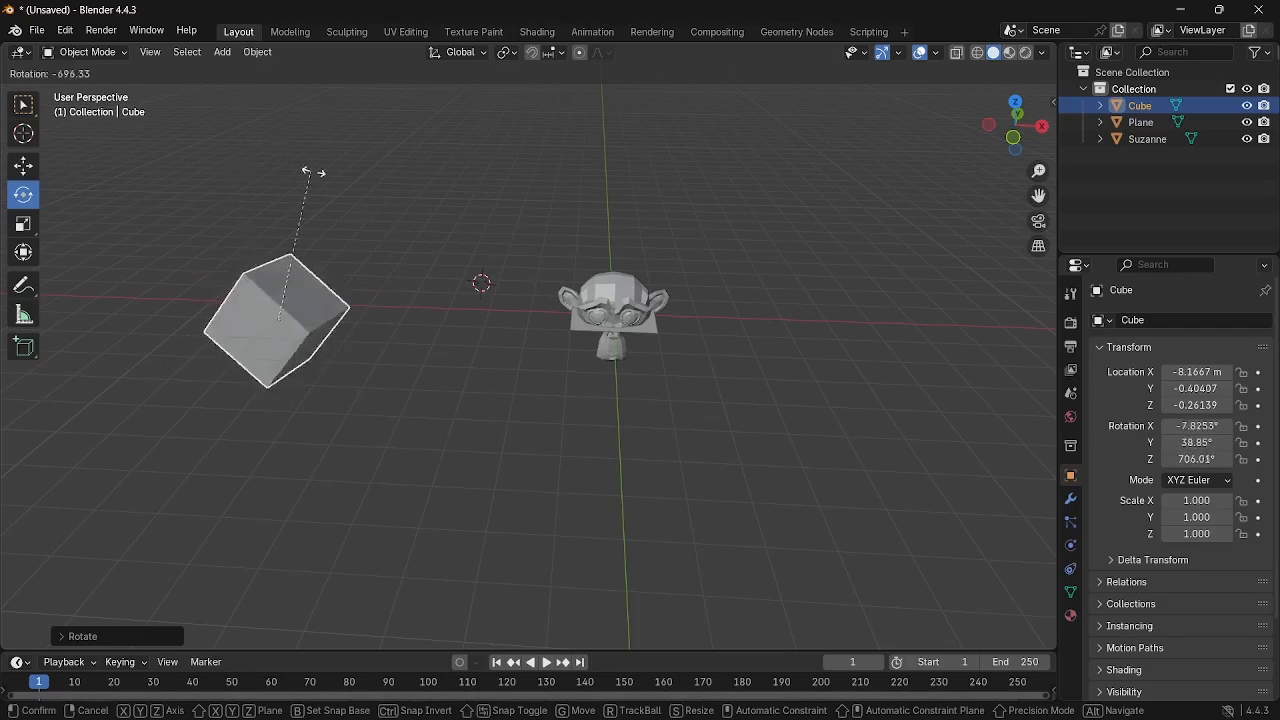
pyautogui.click(360, 314)
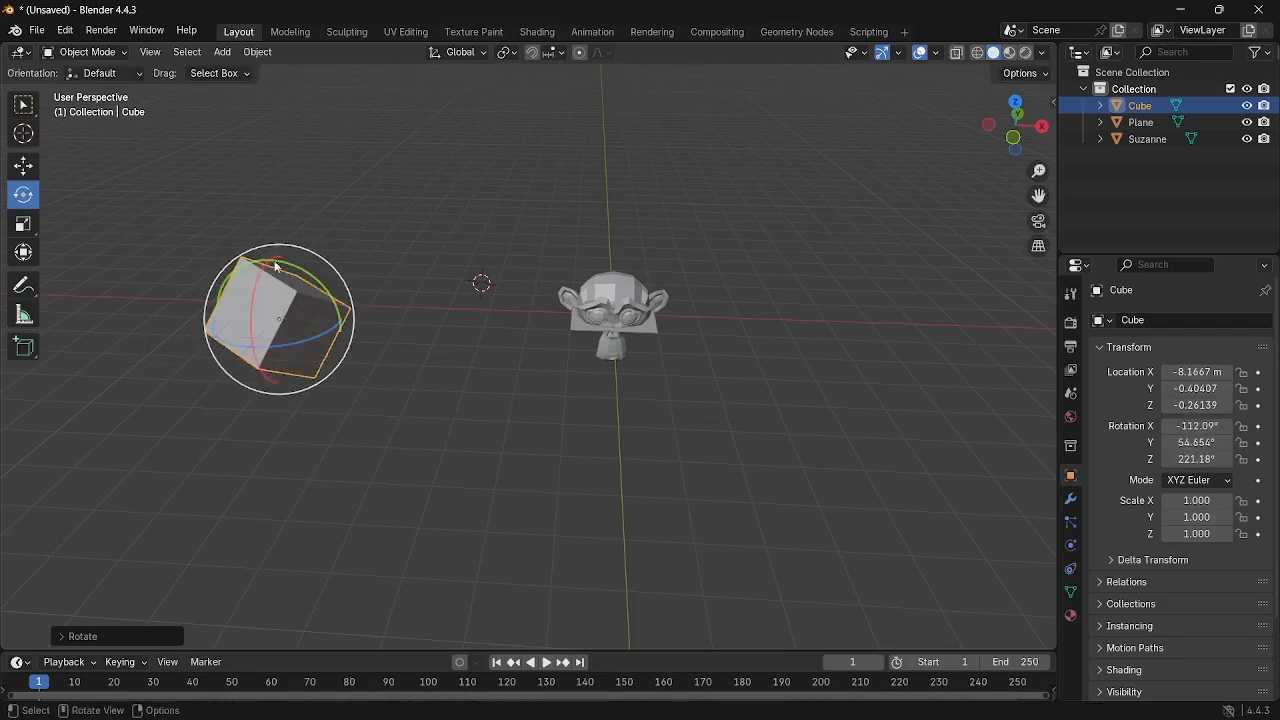
pyautogui.press('w')
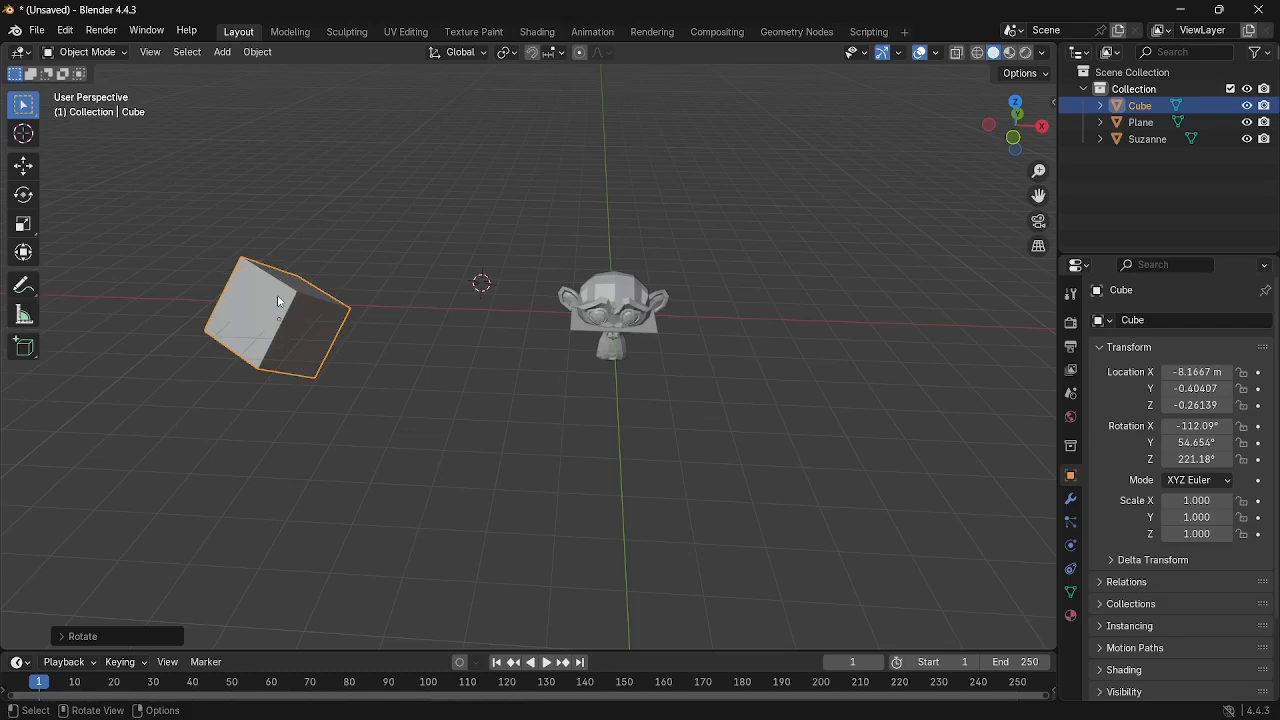
# Enlarge the cube along individual axes and planes with the Scale tool to a scale of about X 2.41, Y 2.36, Z 2.73.
pyautogui.scroll(3, 252, 376)
pyautogui.scroll(-4, 252, 376)
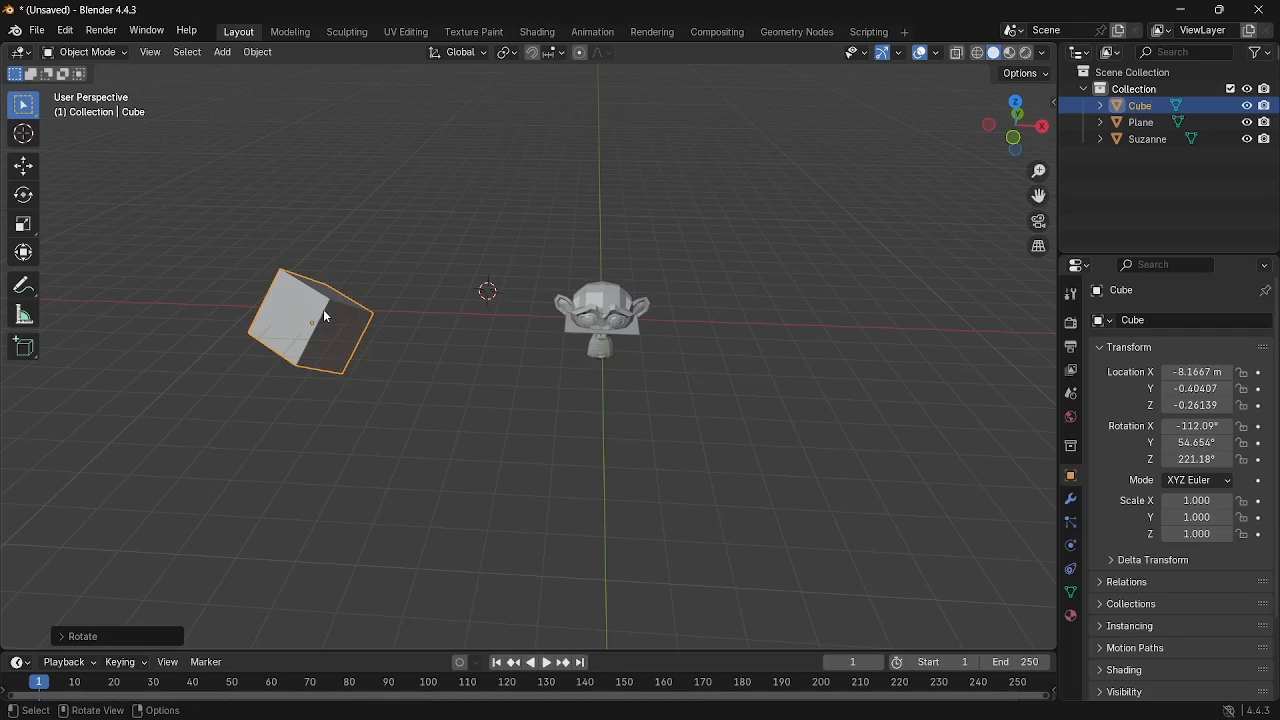
pyautogui.click(21, 229)
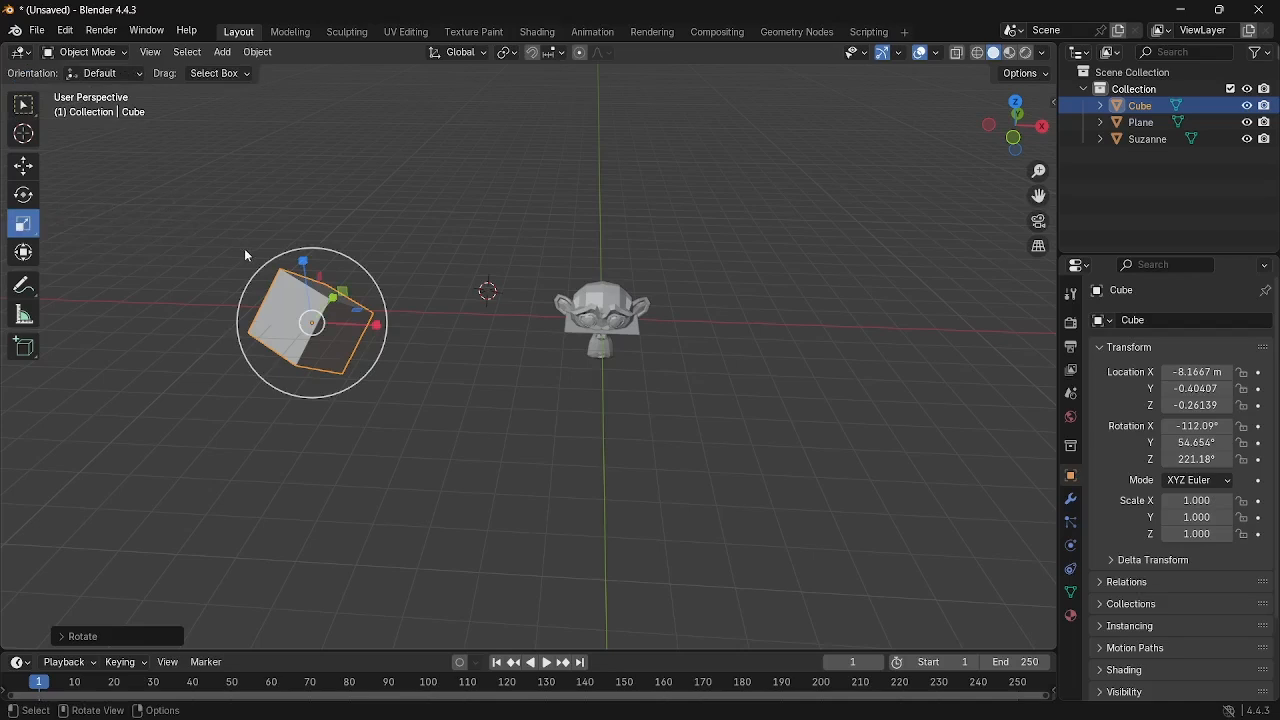
pyautogui.moveTo(302, 258); pyautogui.dragTo(284, 195)
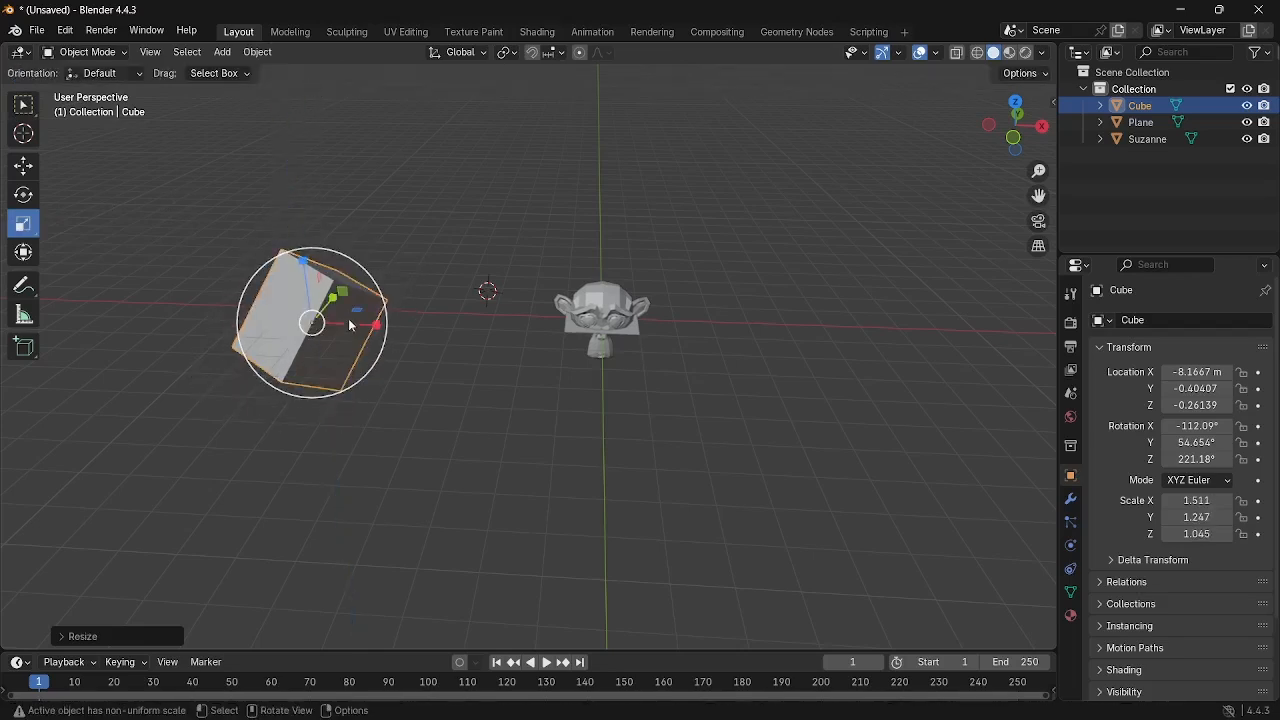
pyautogui.moveTo(376, 325); pyautogui.dragTo(430, 335)
pyautogui.moveTo(340, 294); pyautogui.dragTo(322, 330)
pyautogui.scroll(-3, 322, 330)
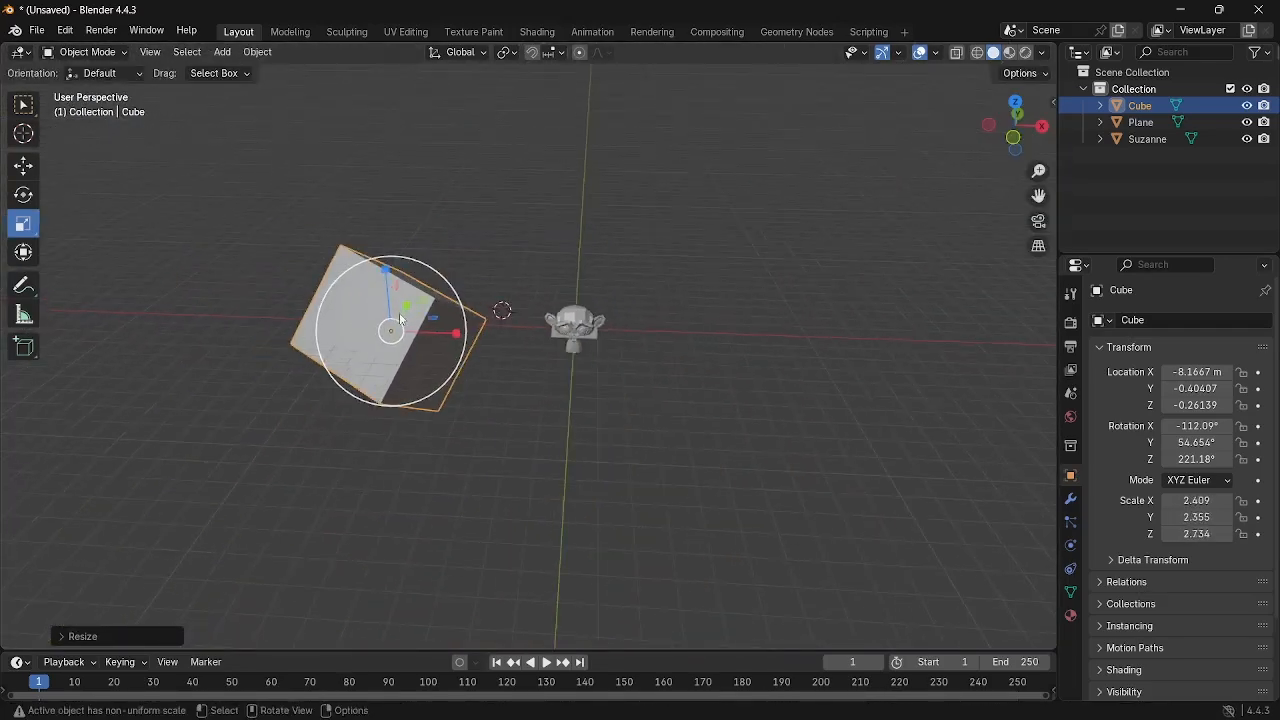
pyautogui.scroll(-1, 493, 340)
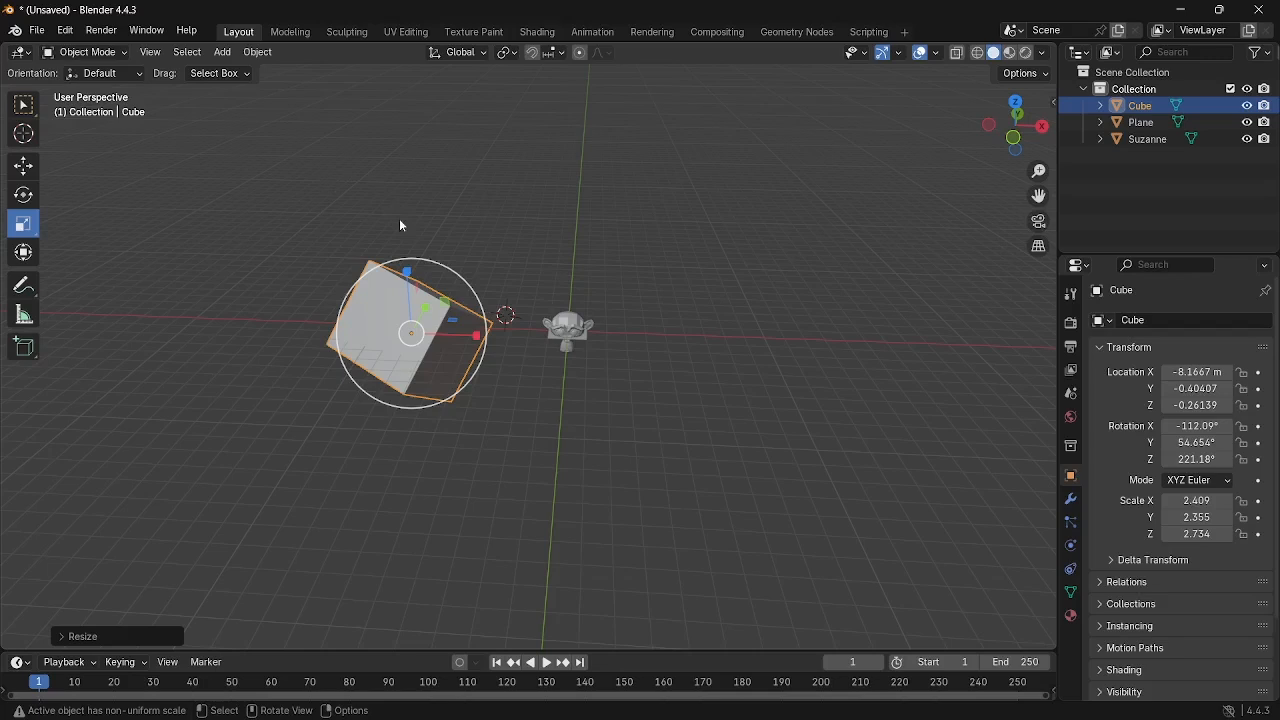
# Scale the cube up uniformly on all axes by about 1.54, to about X 3.72, Y 3.63, Z 4.22.
pyautogui.press('s')
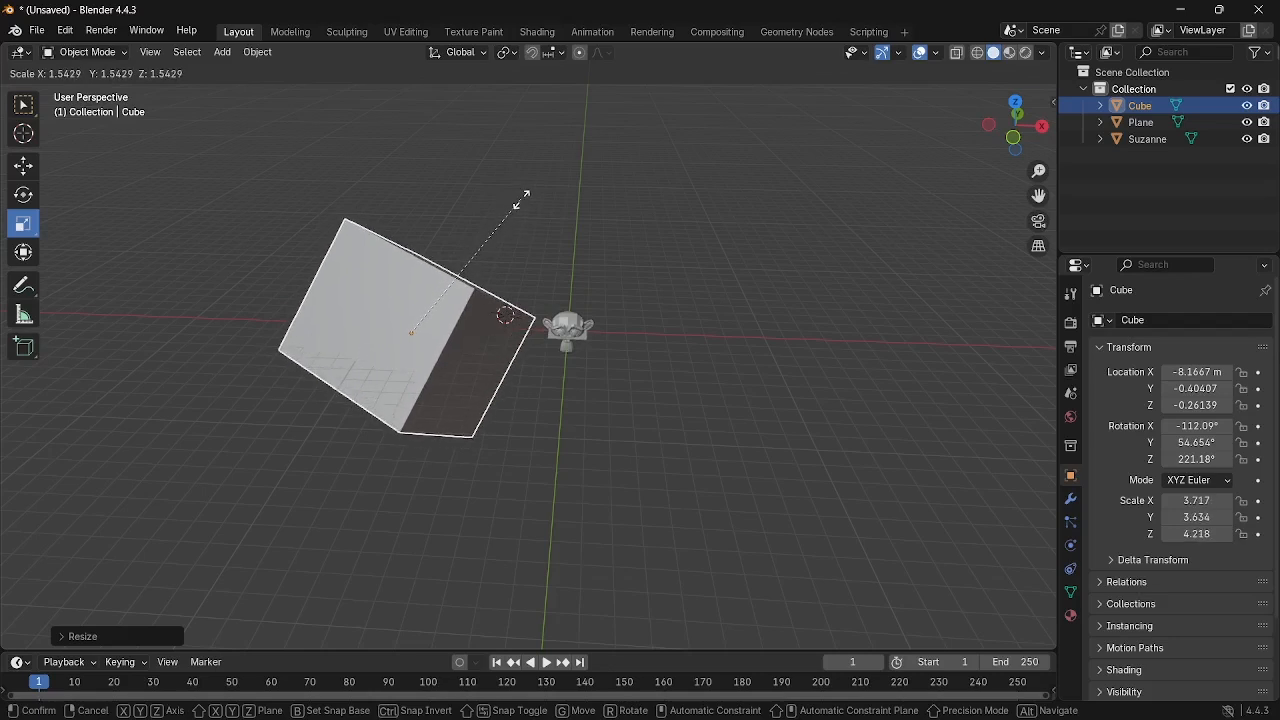
pyautogui.click(521, 203)
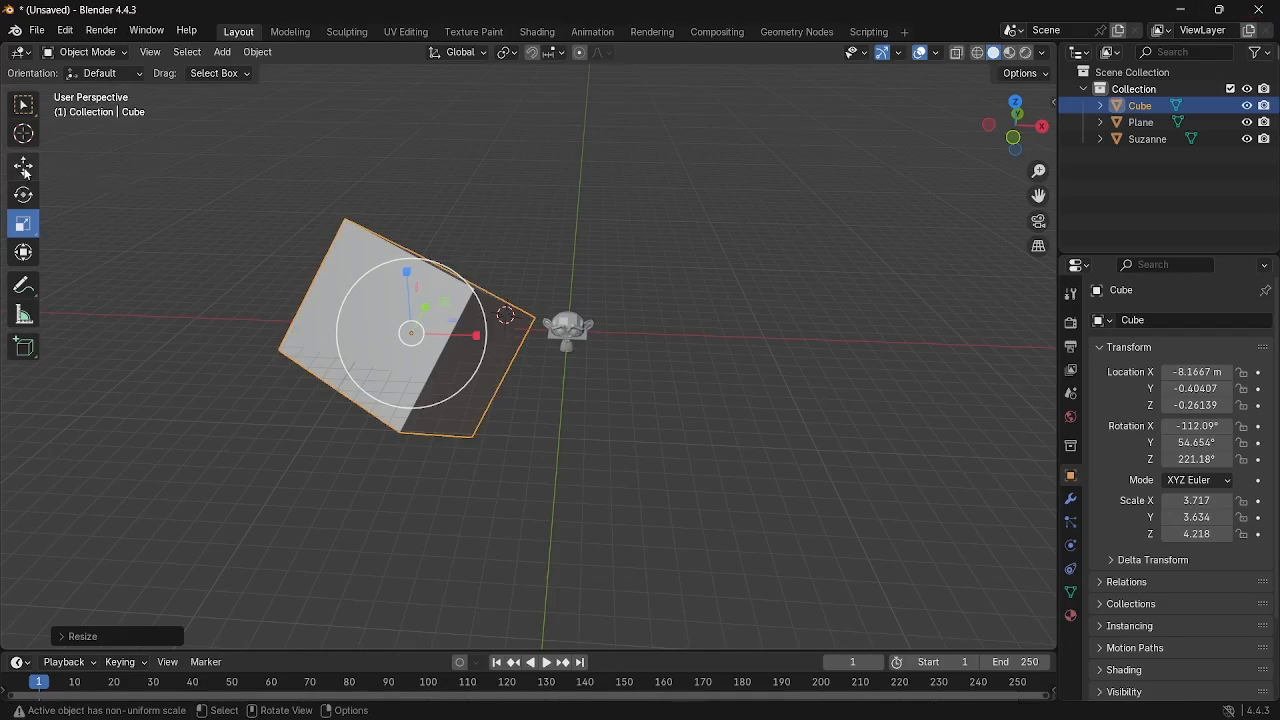
pyautogui.click(23, 166)
pyautogui.click(23, 194)
pyautogui.click(23, 225)
# Add a torus mesh at the 3D cursor beside the enlarged cube.
pyautogui.scroll(-3, 540, 185)
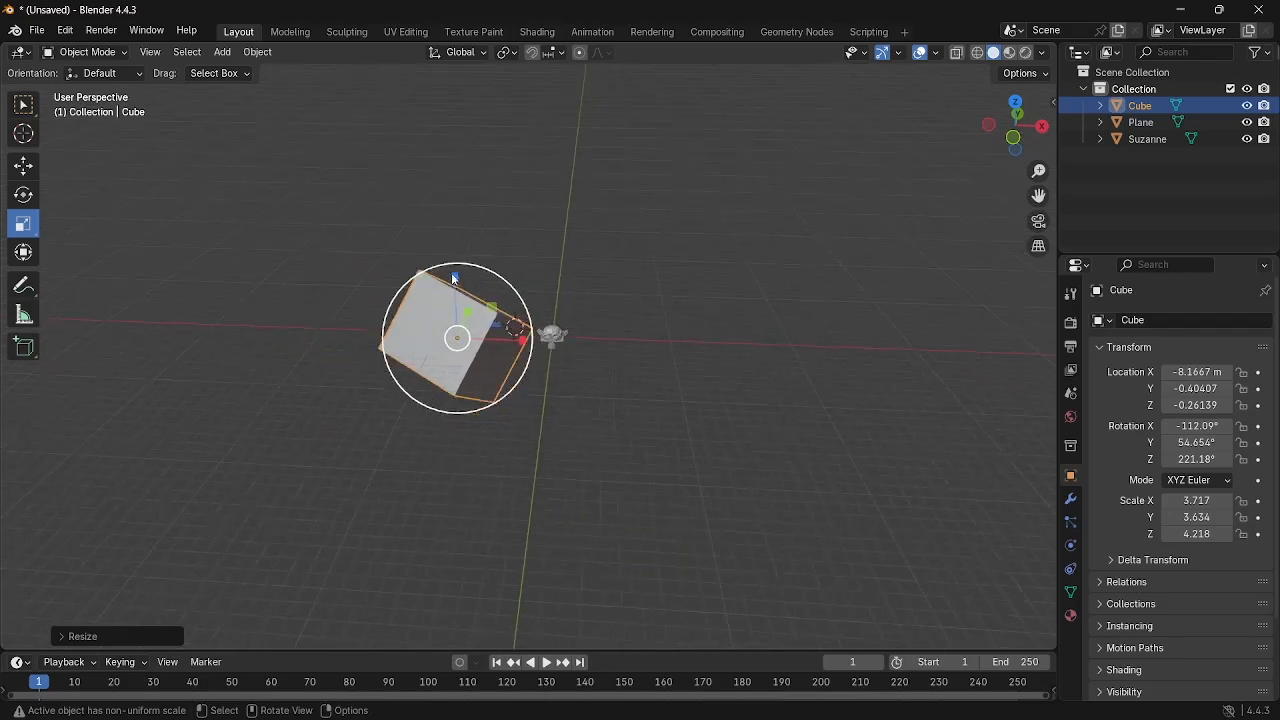
pyautogui.moveTo(690, 234); pyautogui.dragTo(936, 319, button='middle')
pyautogui.moveTo(1014, 272); pyautogui.dragTo(572, 66, button='middle')
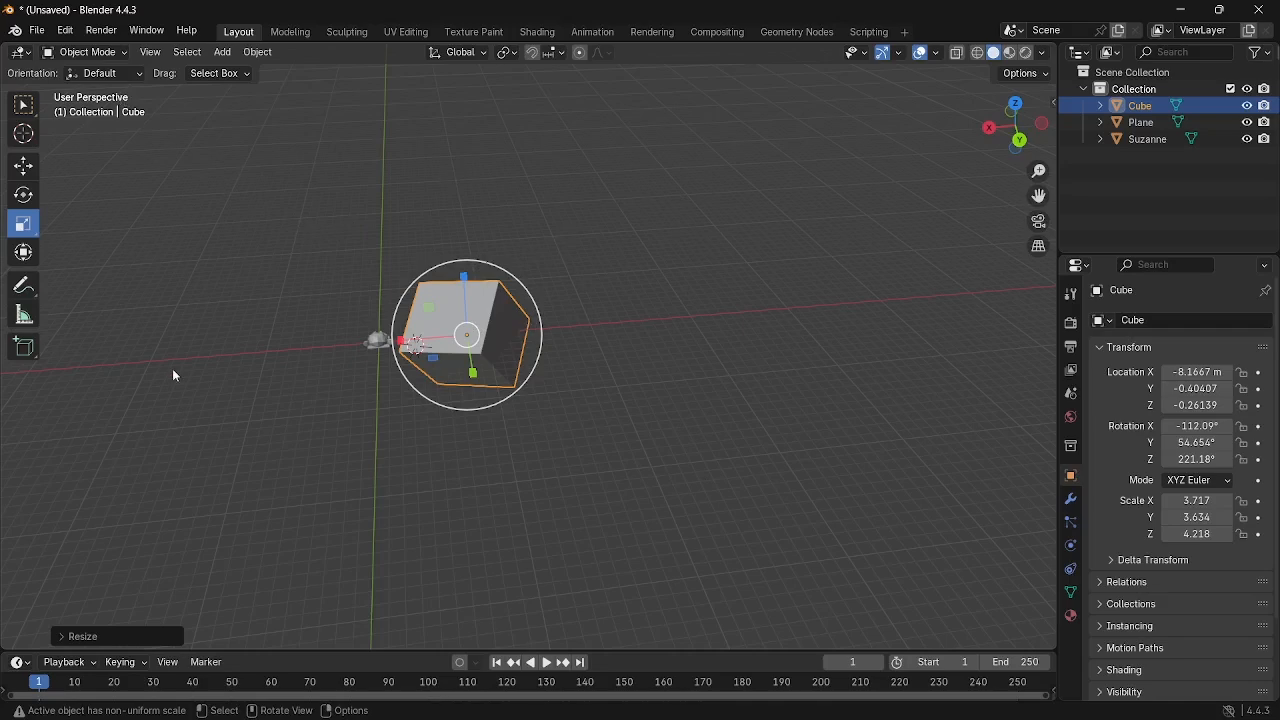
pyautogui.hotkey('shift', 'a')
pyautogui.moveTo(180, 357)
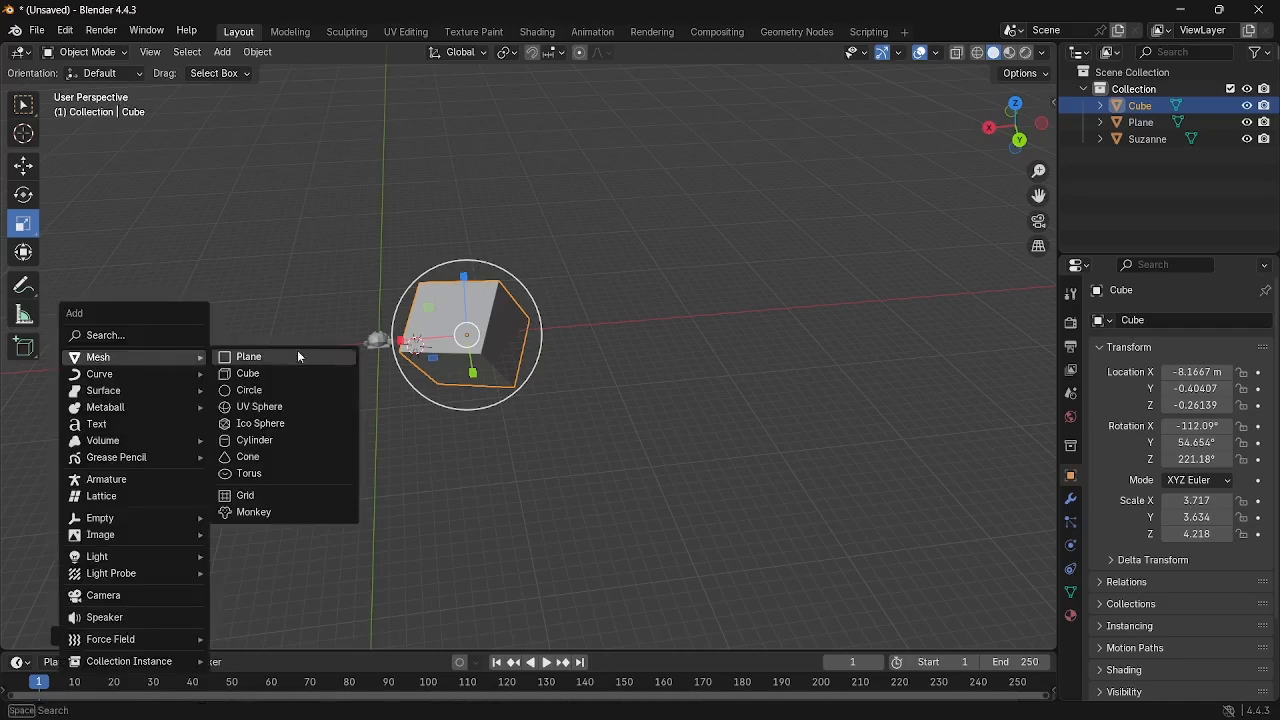
pyautogui.click(292, 477)
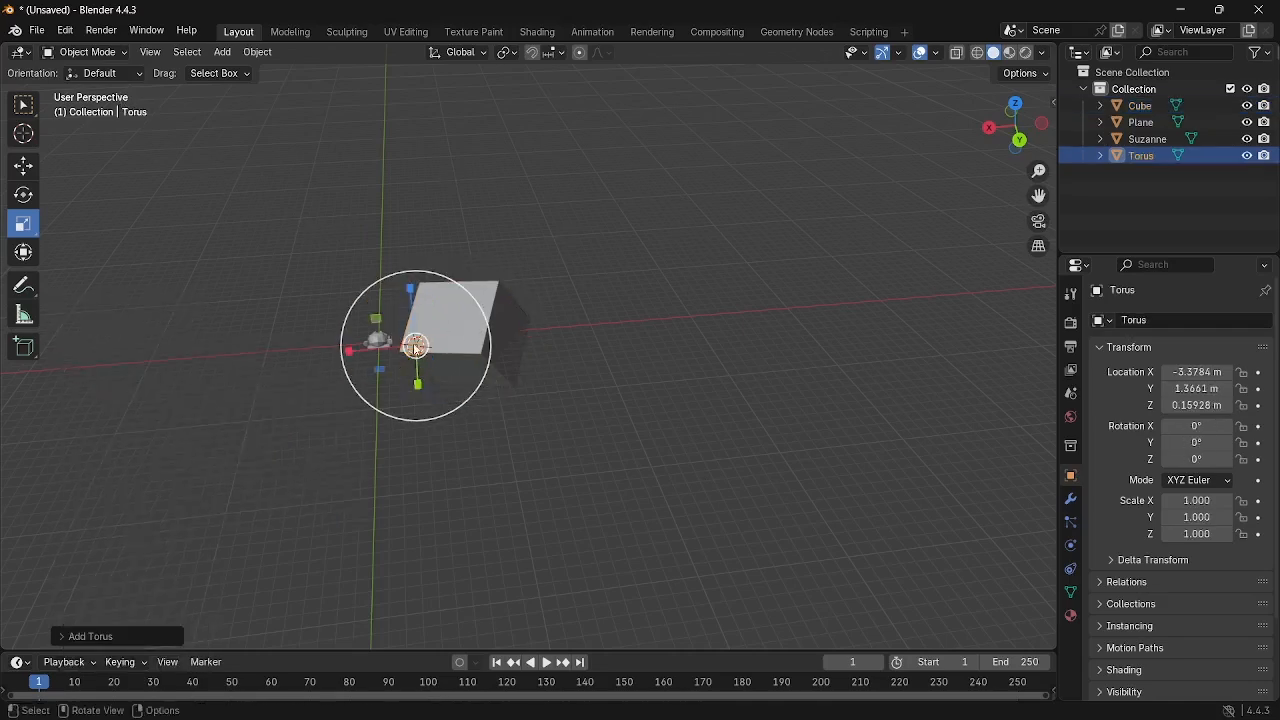
# Reposition the 3D cursor near the red X axis, on the cube's side facing away from the monkey head.
pyautogui.click(36, 136)
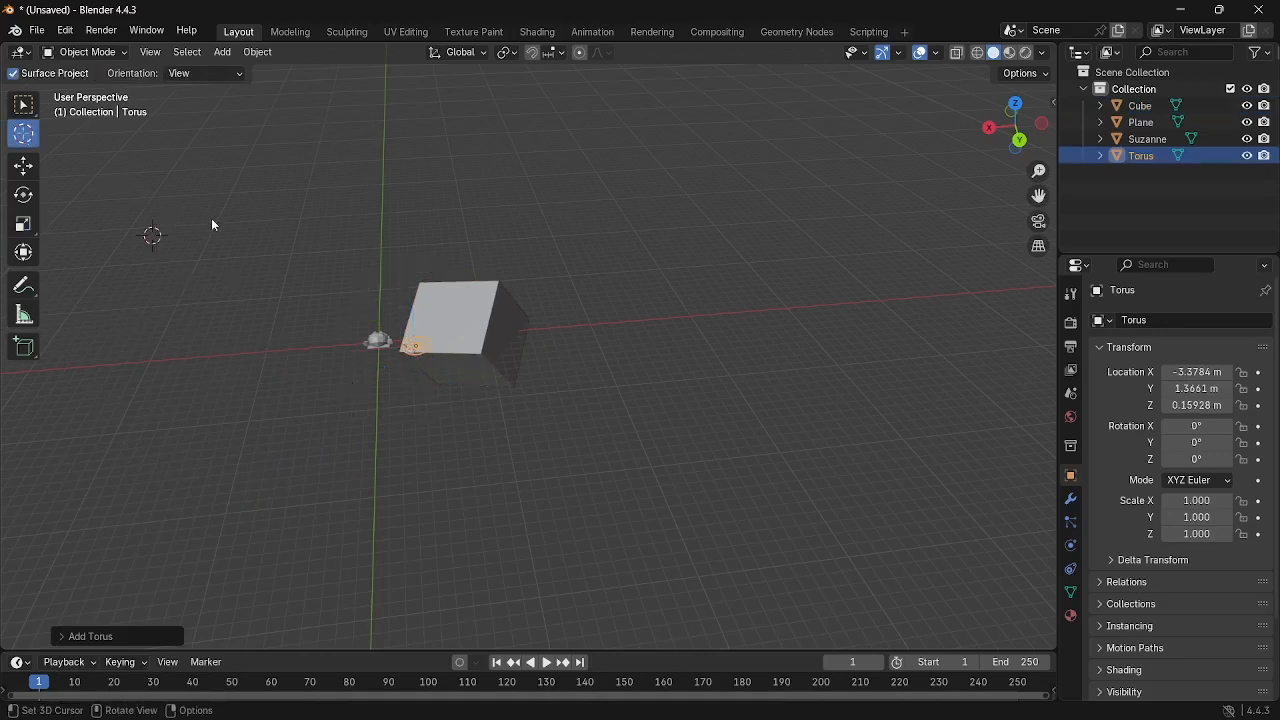
pyautogui.moveTo(239, 334); pyautogui.dragTo(534, 310)
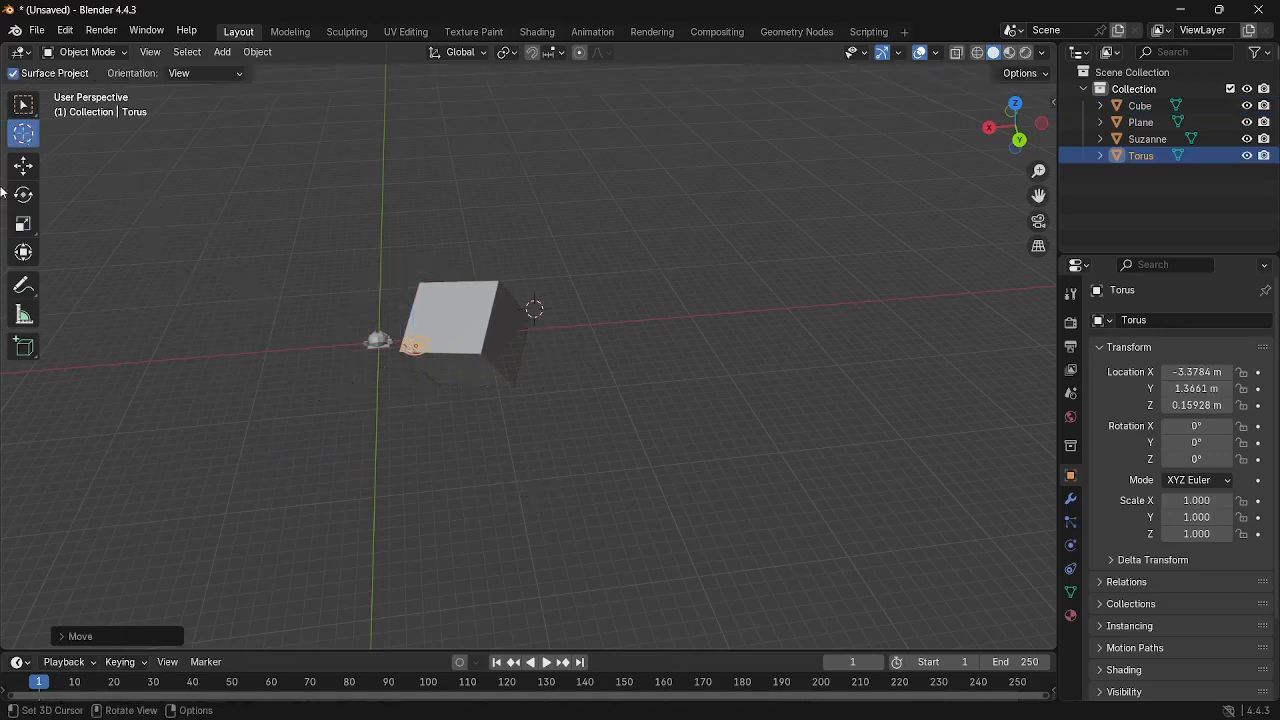
# Select the cube, plane, monkey head and torus together and delete them to empty the scene.
pyautogui.click(24, 104)
pyautogui.moveTo(182, 179); pyautogui.dragTo(707, 540)
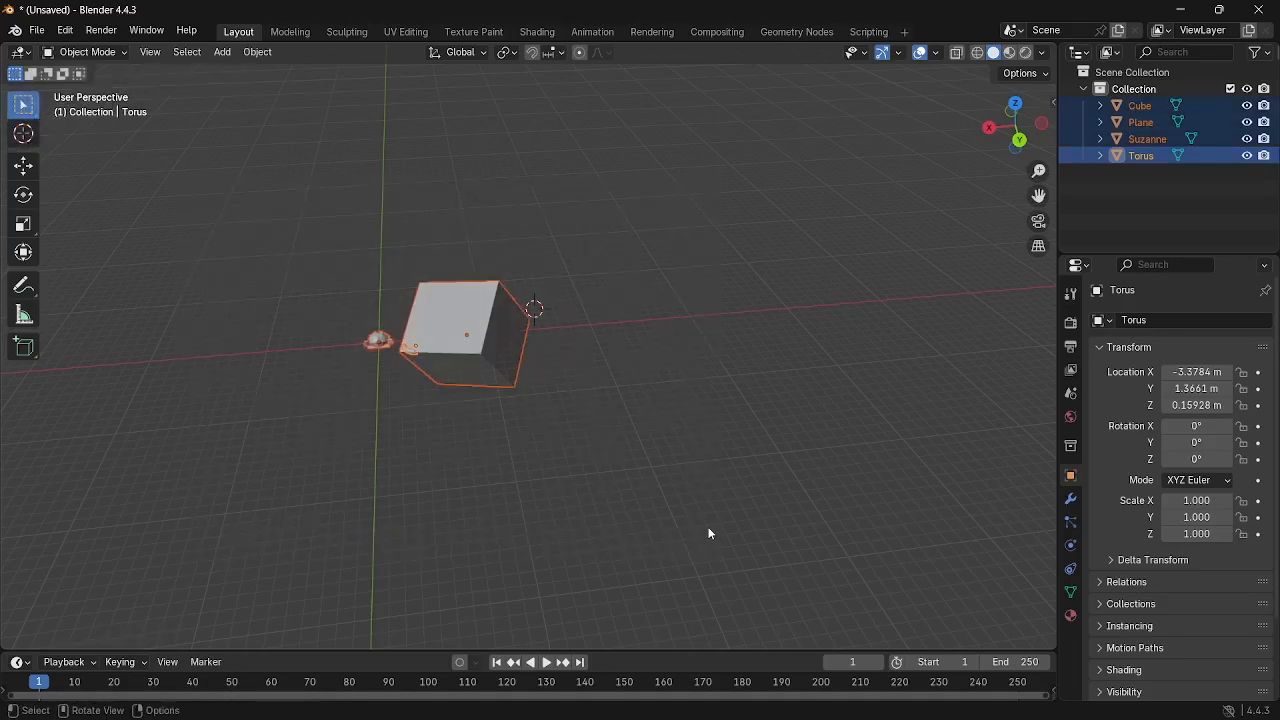
pyautogui.press('Delete')
pyautogui.moveTo(646, 400); pyautogui.dragTo(534, 371, button='middle')
pyautogui.scroll(5, 534, 366)
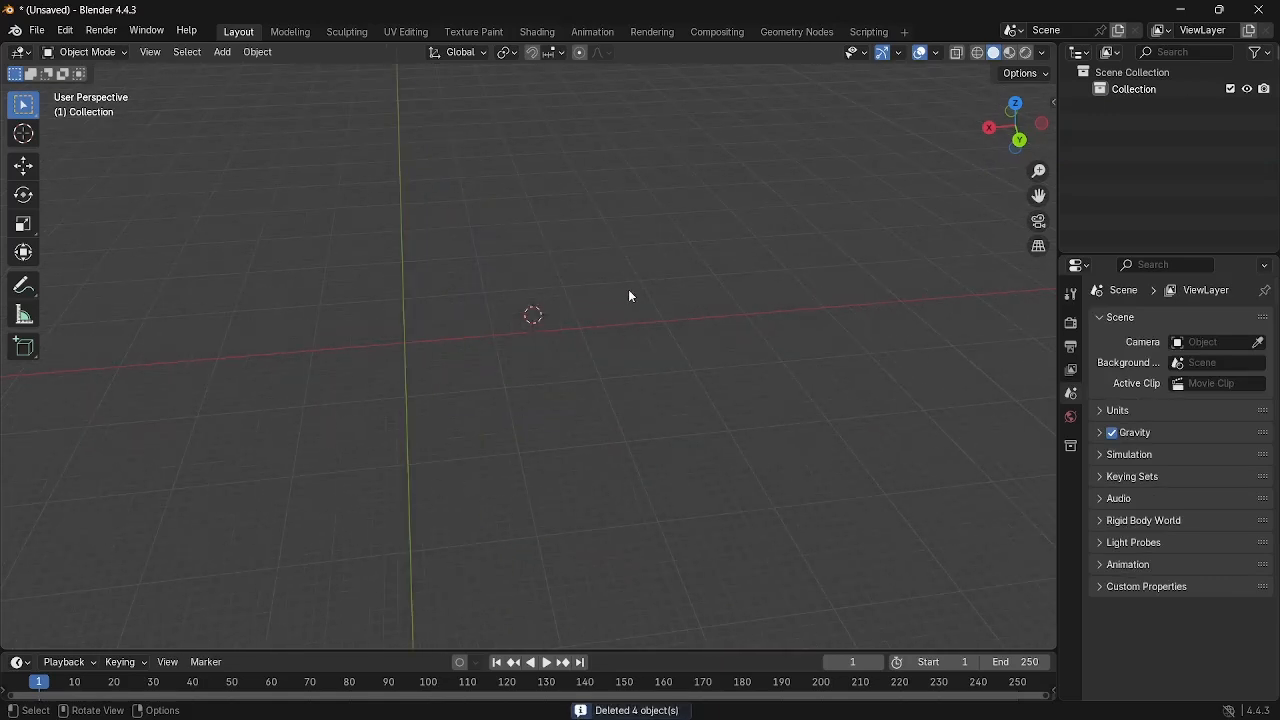